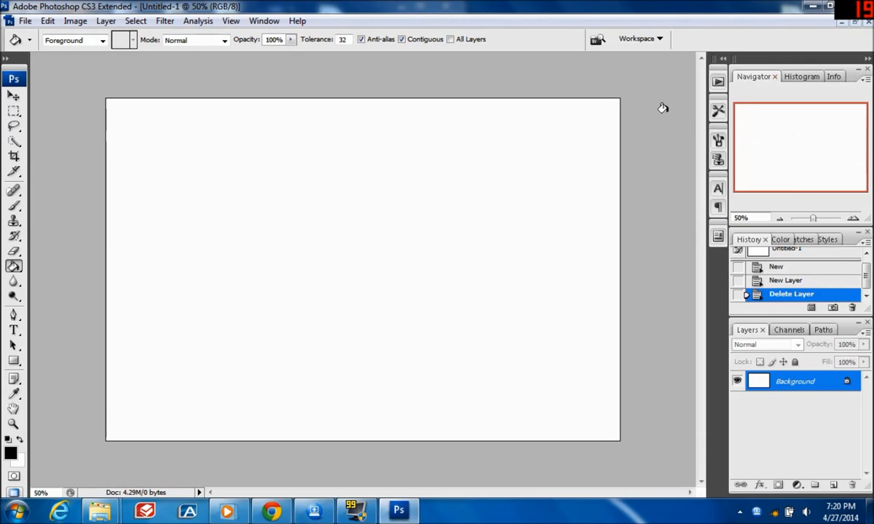
pyautogui.click(164, 21)
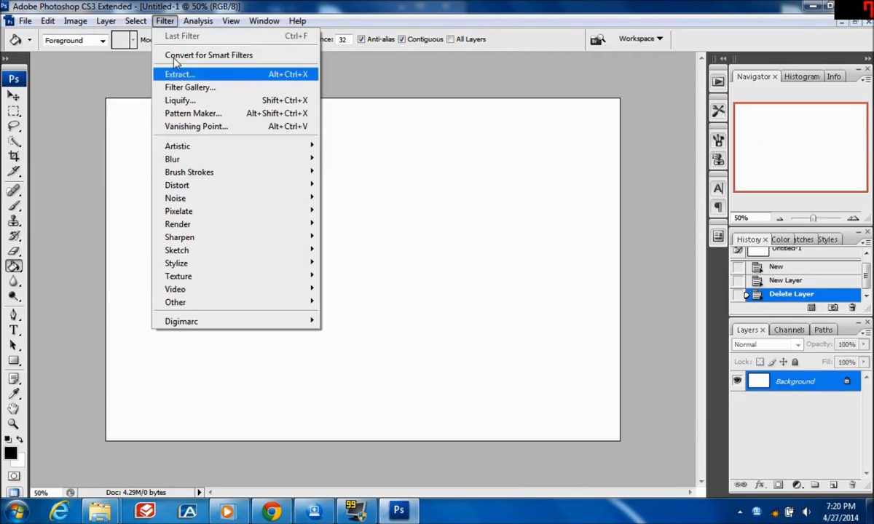
pyautogui.click(166, 22)
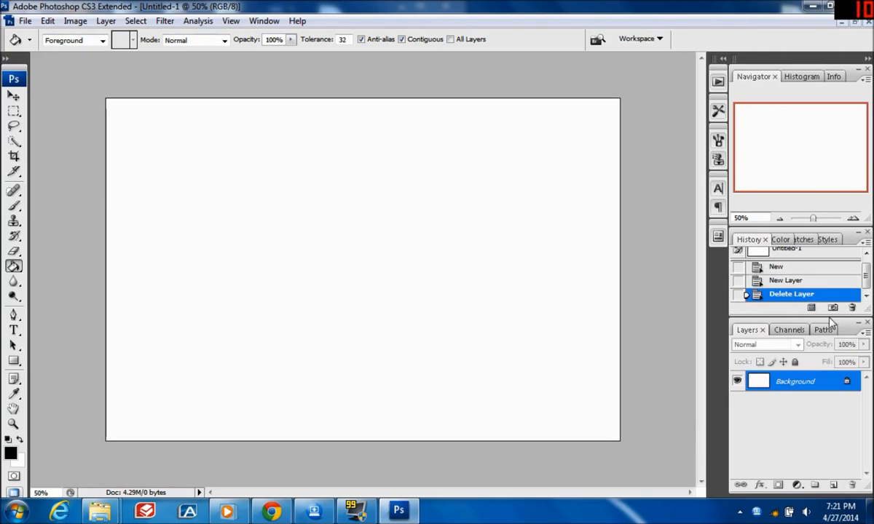
# Enlarge the History panel, and add a new layer above the Background filled with black using the Paint Bucket.
pyautogui.moveTo(827, 311); pyautogui.dragTo(828, 358)
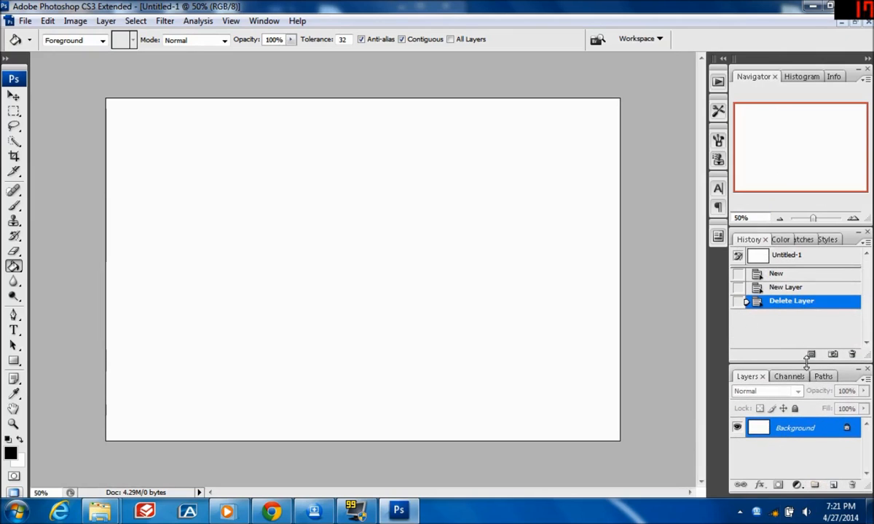
pyautogui.moveTo(806, 354); pyautogui.dragTo(805, 349)
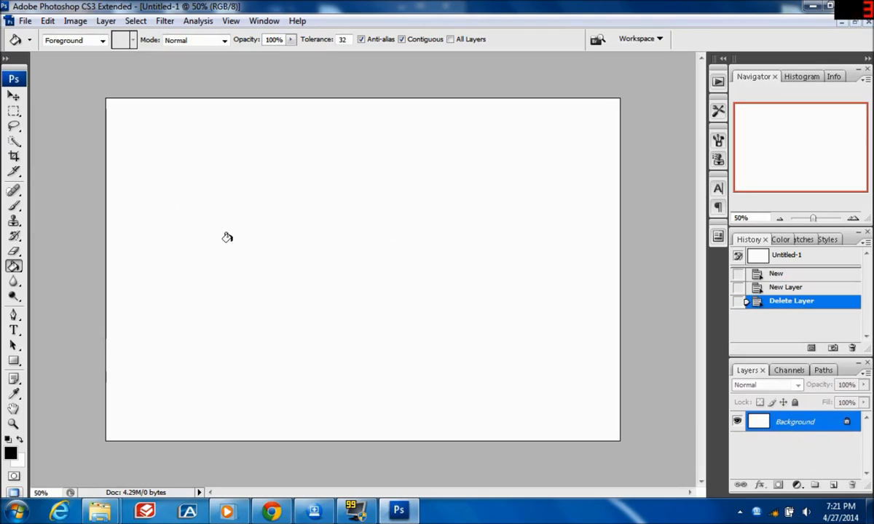
pyautogui.click(832, 485)
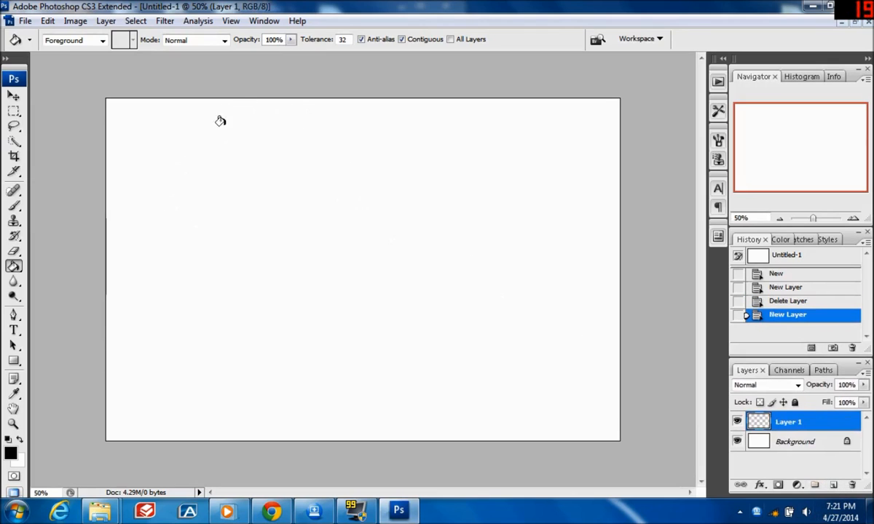
pyautogui.click(339, 343)
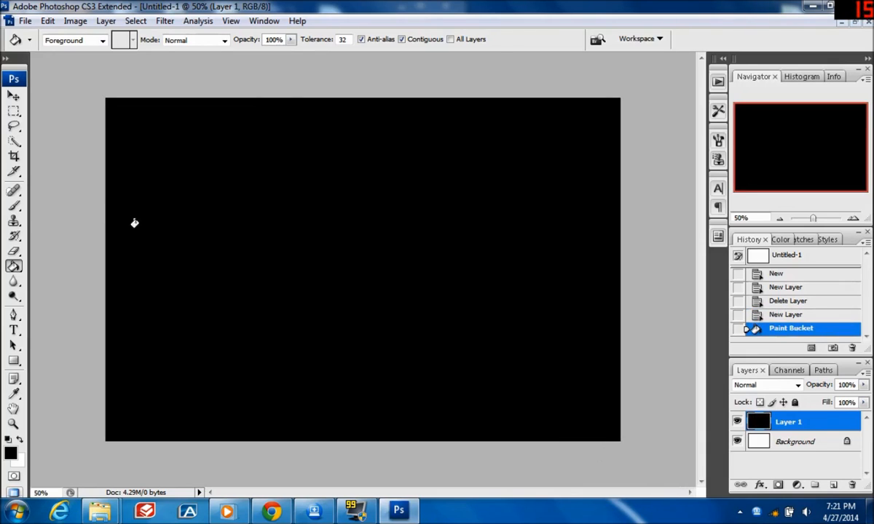
# Activate the Eraser and arrange the documents as floating windows, with the portrait photo beside the black Untitled-1 canvas.
pyautogui.click(13, 251)
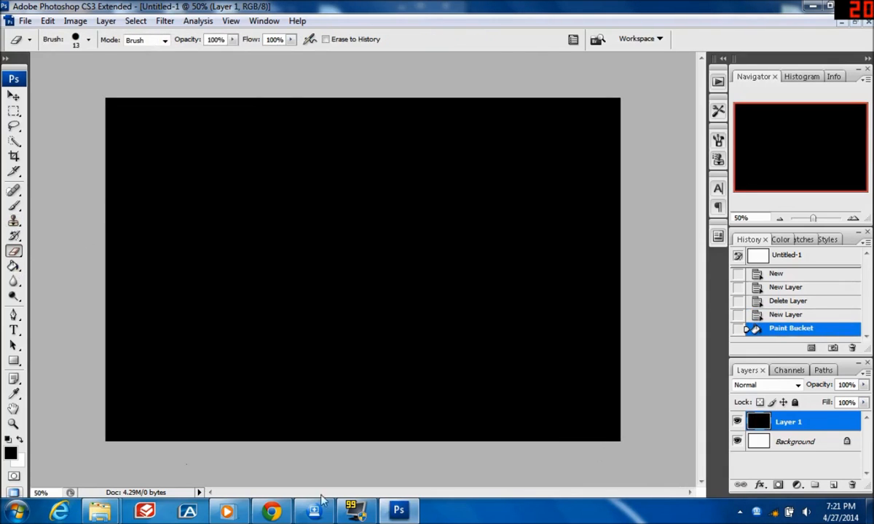
pyautogui.click(855, 24)
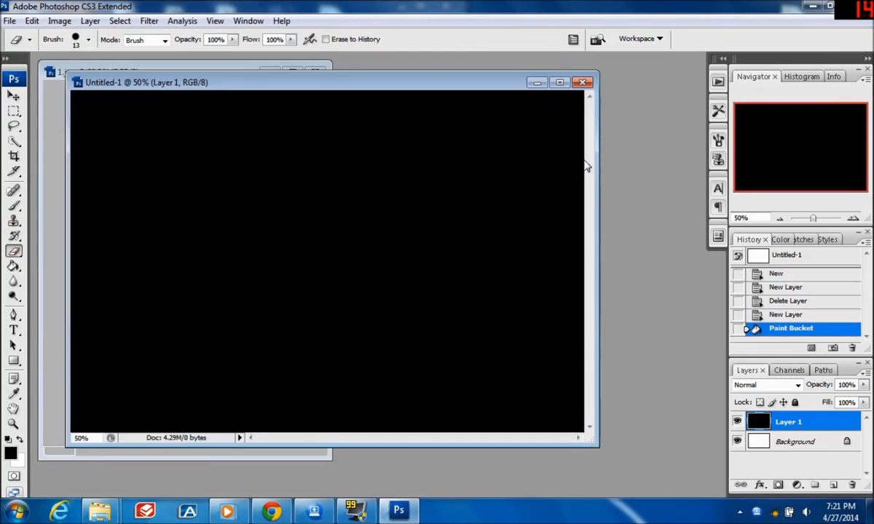
pyautogui.moveTo(194, 85); pyautogui.dragTo(379, 101)
pyautogui.moveTo(195, 77); pyautogui.dragTo(117, 86)
pyautogui.moveTo(510, 102); pyautogui.dragTo(456, 104)
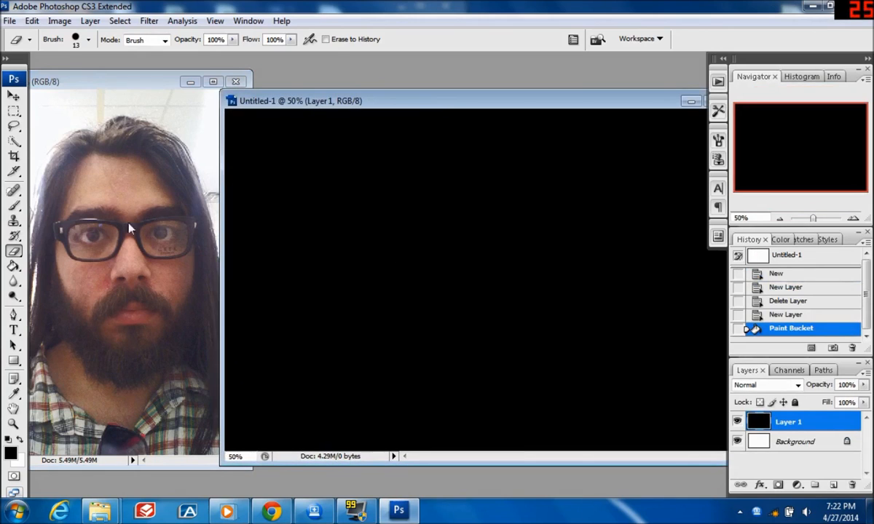
# Set the Eraser to 11% opacity with a soft 45 px brush at 0% hardness.
pyautogui.click(228, 42)
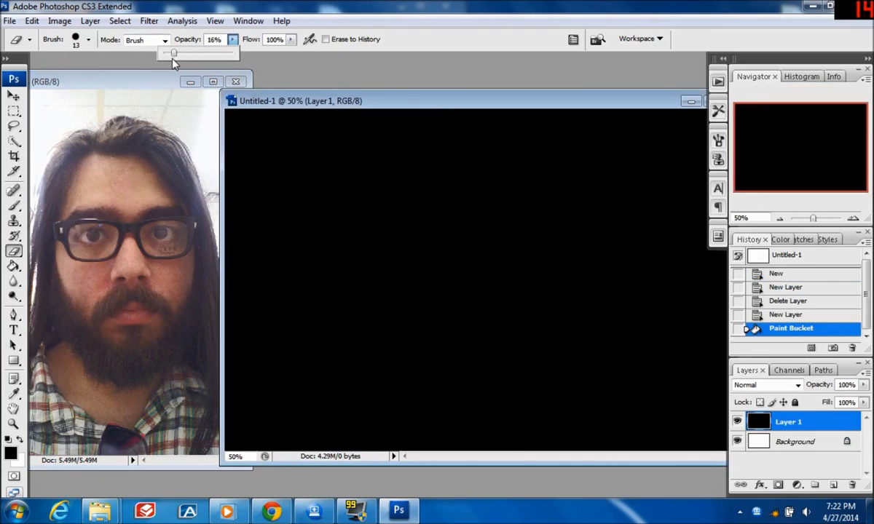
pyautogui.moveTo(172, 58); pyautogui.dragTo(169, 53)
pyautogui.click(89, 40)
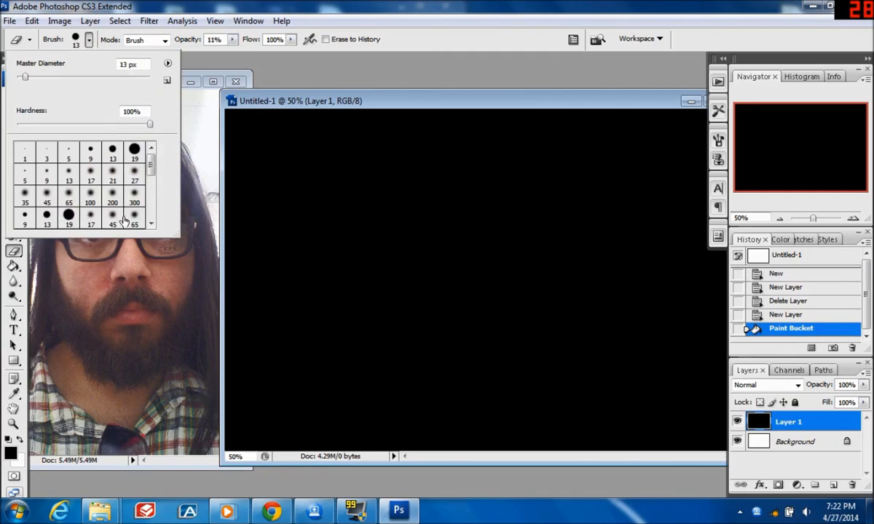
pyautogui.click(129, 171)
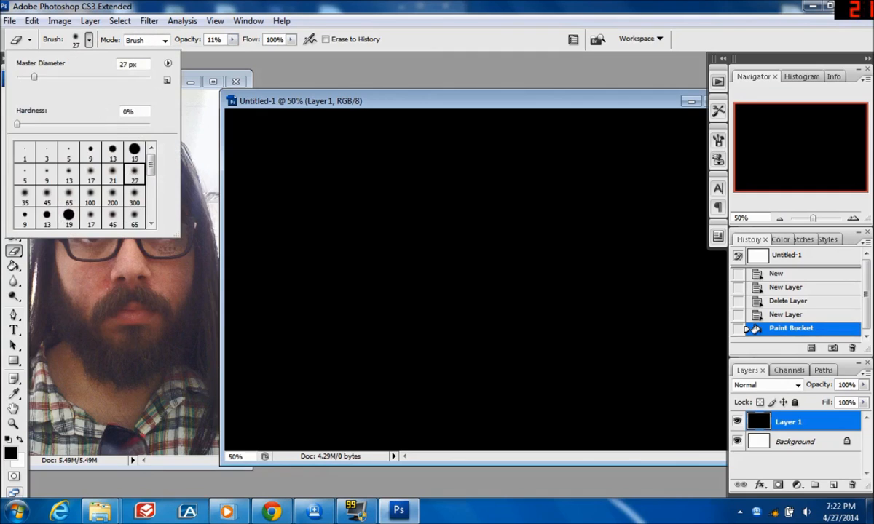
pyautogui.click(47, 193)
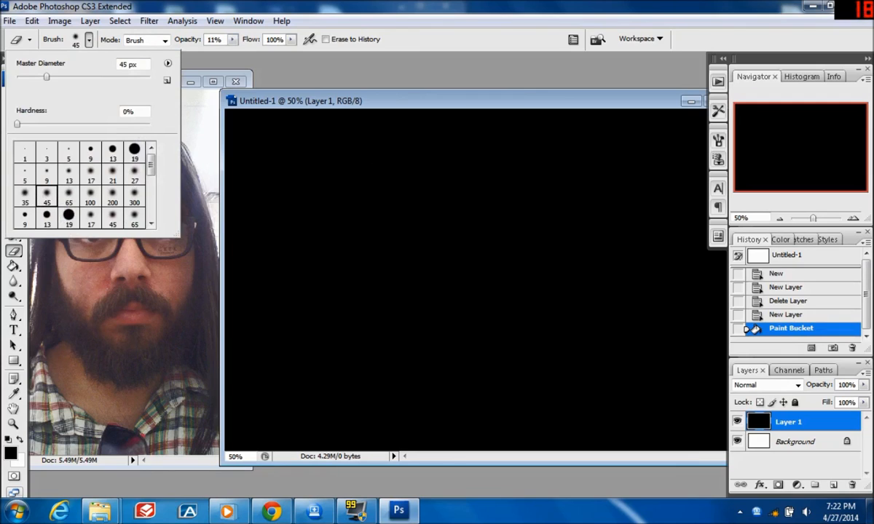
# Erase faint face guidelines into the black layer: a head oval, horizontal eye line, vertical centre line, nose mark and mouth line.
pyautogui.click(441, 138)
pyautogui.moveTo(440, 137)
pyautogui.mouseDown()
pyautogui.moveTo(383, 170)
pyautogui.moveTo(348, 221)
pyautogui.moveTo(342, 288)
pyautogui.moveTo(354, 348)
pyautogui.moveTo(388, 397)
pyautogui.moveTo(440, 406)
pyautogui.moveTo(502, 350)
pyautogui.moveTo(513, 279)
pyautogui.moveTo(502, 182)
pyautogui.moveTo(477, 146)
pyautogui.moveTo(422, 133)
pyautogui.mouseUp()
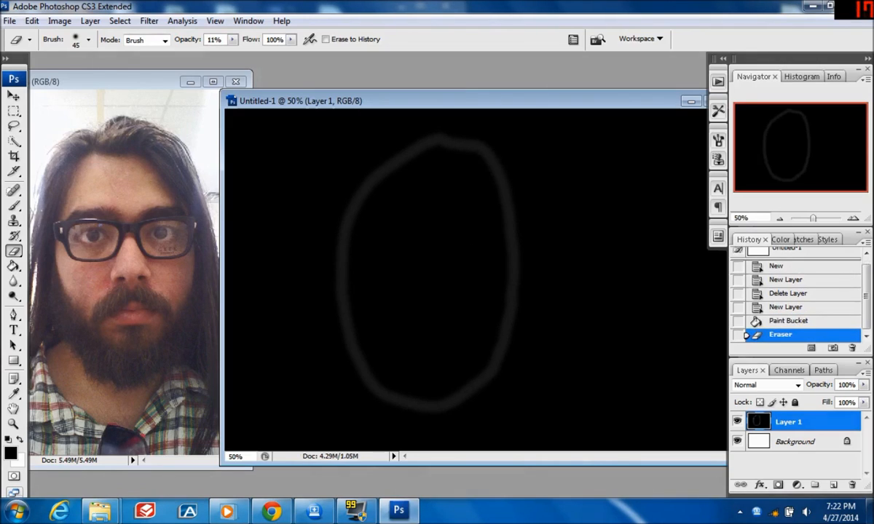
pyautogui.moveTo(340, 247); pyautogui.dragTo(516, 248)
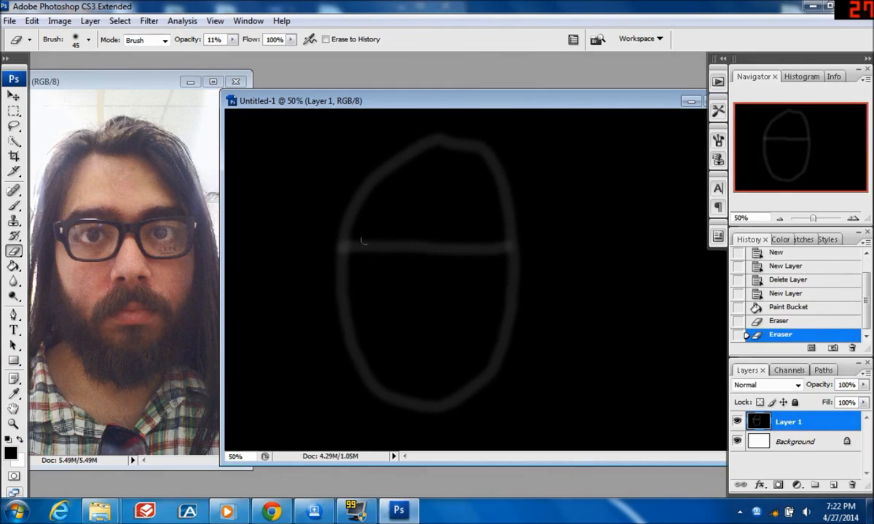
pyautogui.moveTo(432, 150)
pyautogui.mouseDown()
pyautogui.moveTo(443, 378)
pyautogui.moveTo(436, 427)
pyautogui.mouseUp()
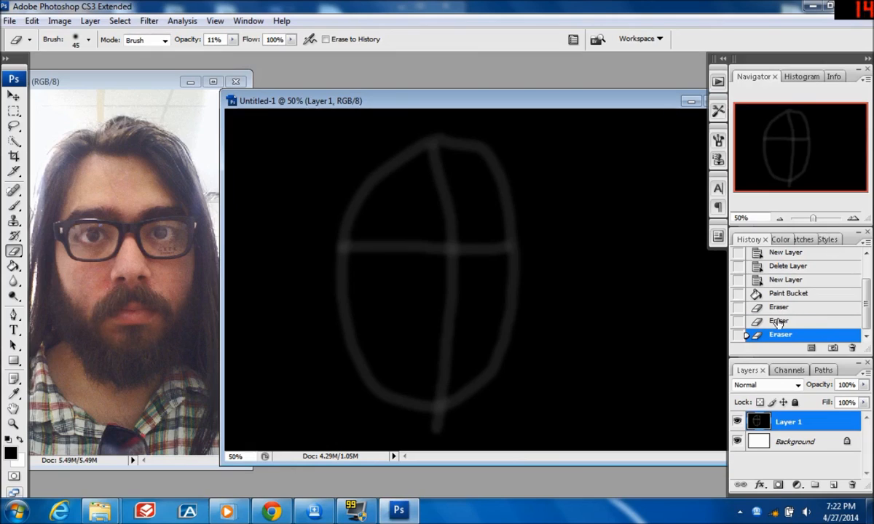
pyautogui.click(778, 321)
pyautogui.moveTo(437, 142)
pyautogui.mouseDown()
pyautogui.moveTo(440, 255)
pyautogui.moveTo(410, 421)
pyautogui.mouseUp()
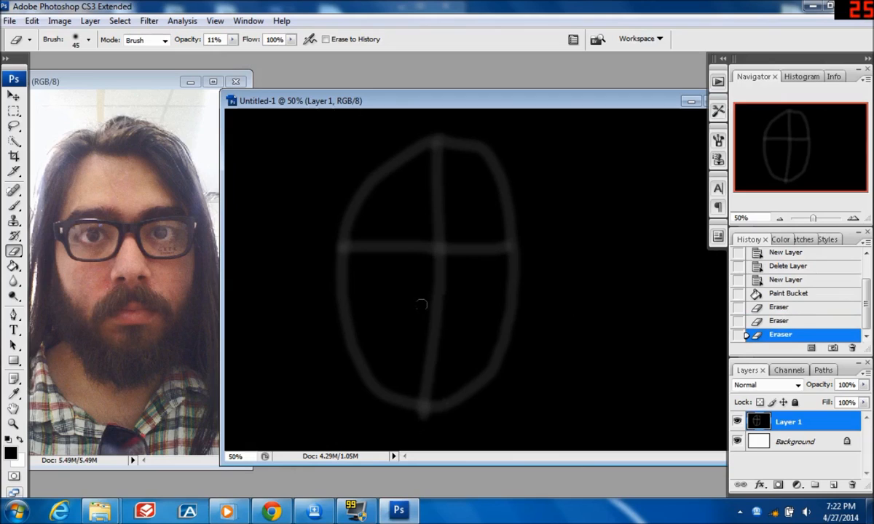
pyautogui.click(437, 303)
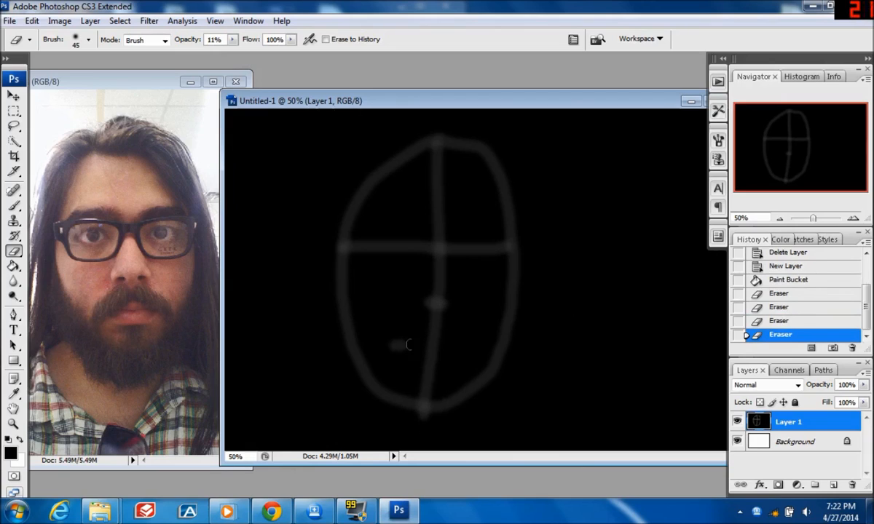
pyautogui.moveTo(402, 345); pyautogui.dragTo(469, 345)
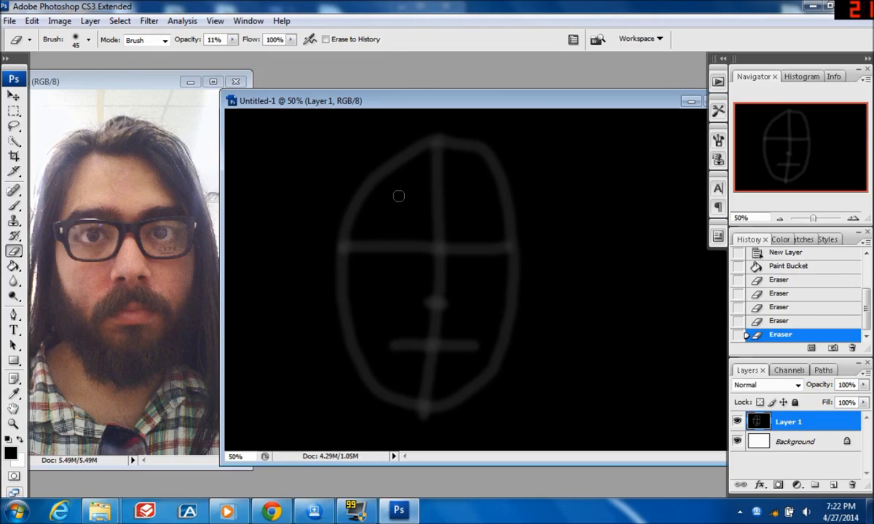
# Erase light areas on the forehead, both eyes, the nose, above the mouth and the chin of the sketched face.
pyautogui.moveTo(404, 159)
pyautogui.mouseDown()
pyautogui.moveTo(364, 233)
pyautogui.moveTo(383, 185)
pyautogui.moveTo(375, 216)
pyautogui.moveTo(411, 220)
pyautogui.moveTo(408, 174)
pyautogui.moveTo(418, 208)
pyautogui.moveTo(428, 156)
pyautogui.moveTo(428, 233)
pyautogui.moveTo(392, 214)
pyautogui.moveTo(409, 192)
pyautogui.moveTo(408, 209)
pyautogui.moveTo(396, 189)
pyautogui.moveTo(424, 153)
pyautogui.moveTo(420, 195)
pyautogui.moveTo(410, 167)
pyautogui.moveTo(452, 150)
pyautogui.moveTo(462, 168)
pyautogui.moveTo(446, 154)
pyautogui.moveTo(451, 224)
pyautogui.moveTo(451, 217)
pyautogui.moveTo(488, 213)
pyautogui.moveTo(464, 206)
pyautogui.moveTo(492, 216)
pyautogui.moveTo(459, 182)
pyautogui.moveTo(460, 198)
pyautogui.moveTo(454, 152)
pyautogui.moveTo(495, 217)
pyautogui.mouseUp()
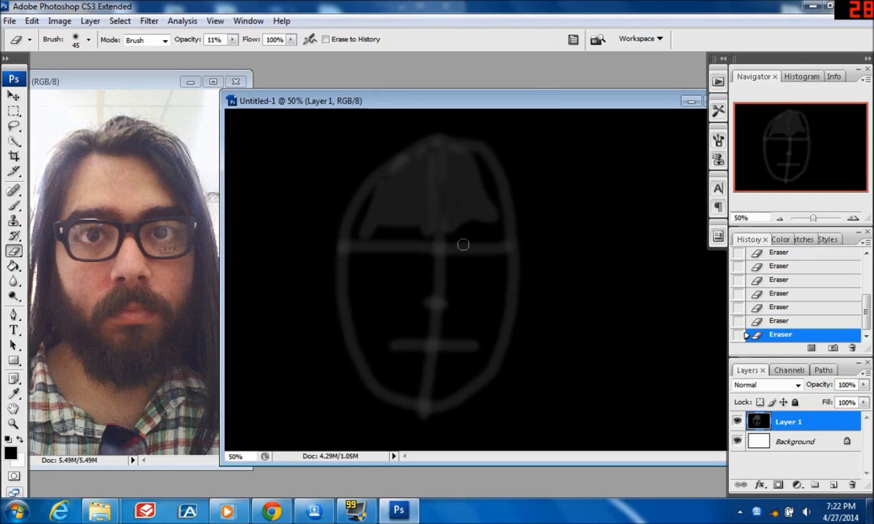
pyautogui.moveTo(463, 244)
pyautogui.mouseDown()
pyautogui.moveTo(495, 240)
pyautogui.moveTo(466, 236)
pyautogui.mouseUp()
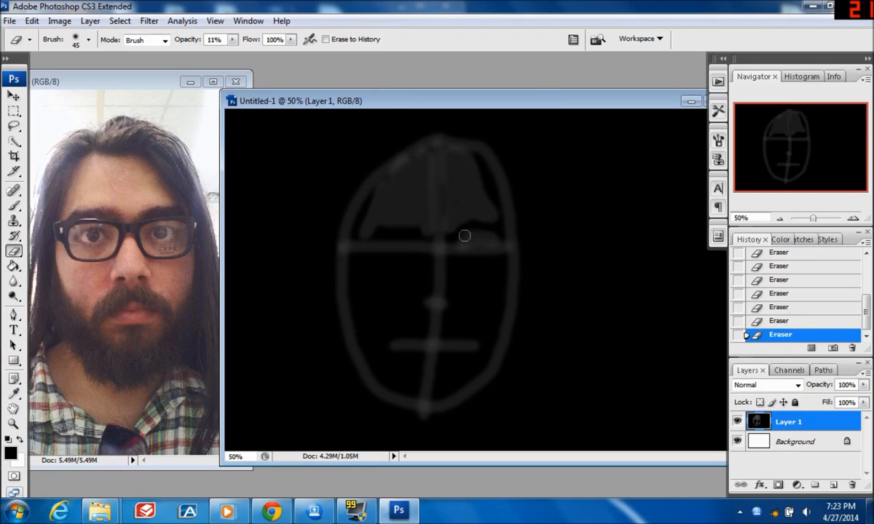
pyautogui.moveTo(467, 268)
pyautogui.mouseDown()
pyautogui.moveTo(482, 257)
pyautogui.moveTo(494, 257)
pyautogui.moveTo(492, 264)
pyautogui.mouseUp()
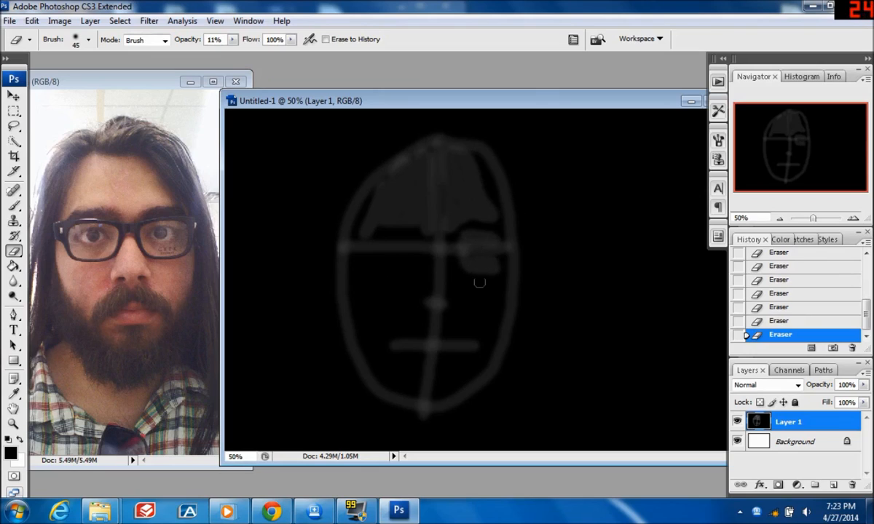
pyautogui.moveTo(443, 260)
pyautogui.mouseDown()
pyautogui.moveTo(439, 288)
pyautogui.moveTo(433, 263)
pyautogui.moveTo(432, 294)
pyautogui.moveTo(468, 330)
pyautogui.mouseUp()
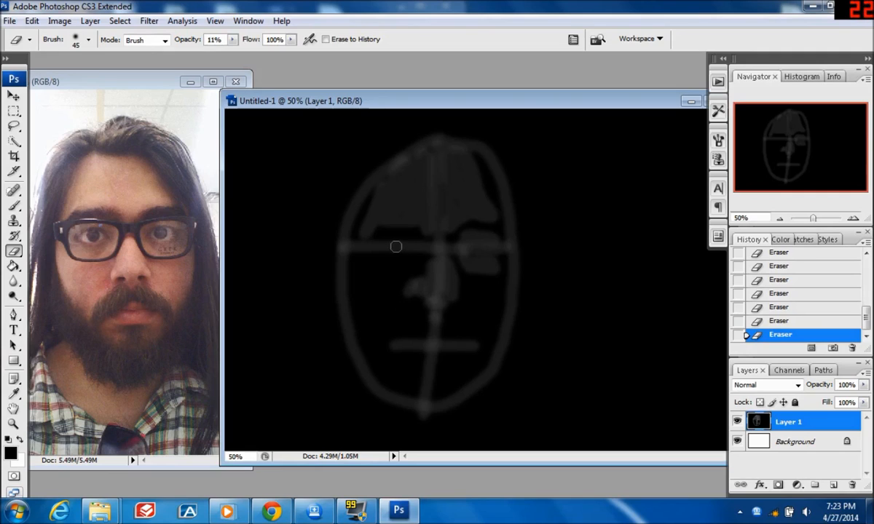
pyautogui.moveTo(410, 253)
pyautogui.mouseDown()
pyautogui.moveTo(377, 239)
pyautogui.moveTo(378, 269)
pyautogui.moveTo(379, 258)
pyautogui.moveTo(408, 260)
pyautogui.mouseUp()
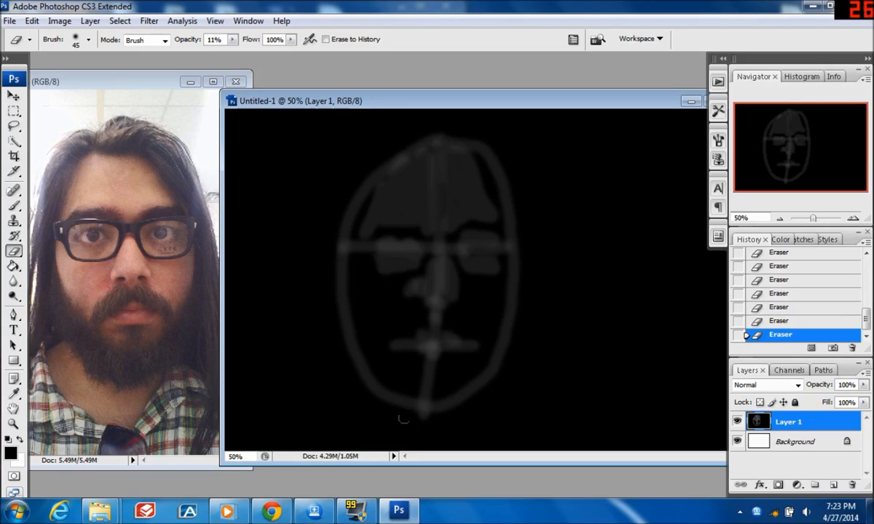
pyautogui.moveTo(410, 366)
pyautogui.mouseDown()
pyautogui.moveTo(408, 380)
pyautogui.moveTo(410, 363)
pyautogui.moveTo(456, 371)
pyautogui.mouseUp()
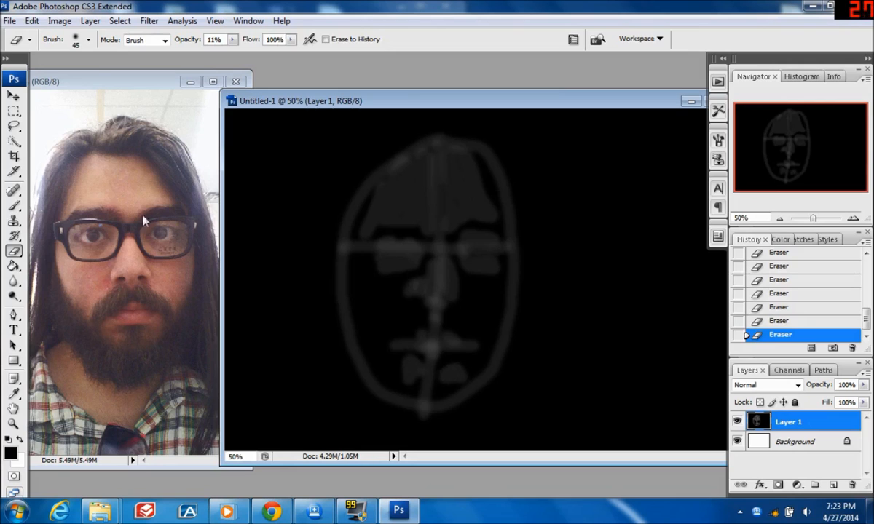
# Copy the portrait photo into Untitled-1 as a new layer and scale it proportionally to 70.4% with Free Transform.
pyautogui.click(13, 95)
pyautogui.moveTo(87, 181); pyautogui.dragTo(485, 298)
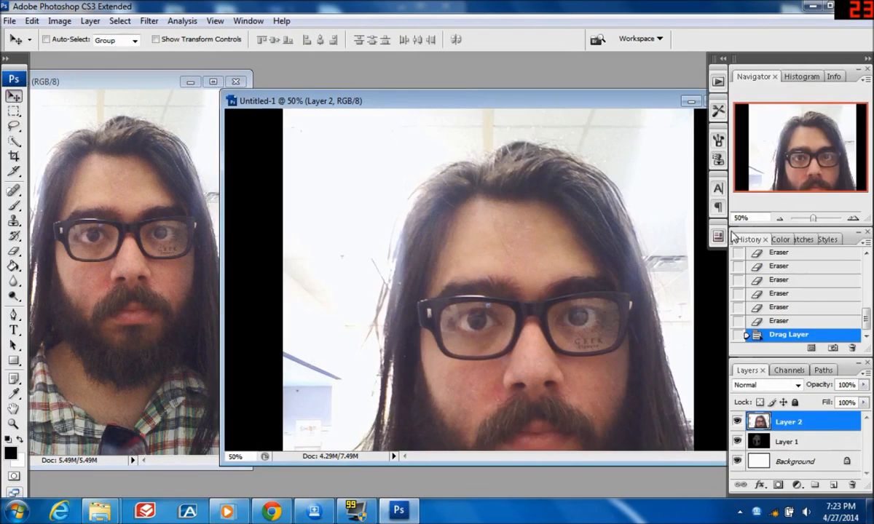
pyautogui.click(60, 22)
pyautogui.moveTo(40, 24)
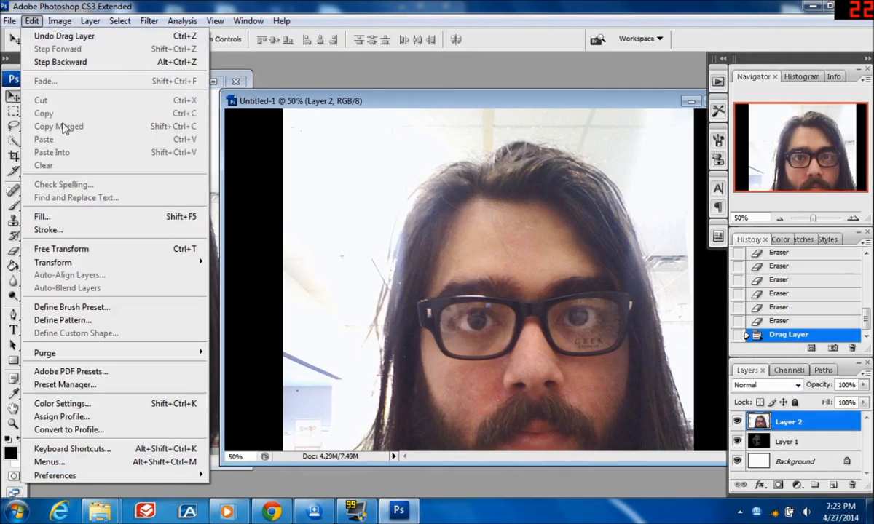
pyautogui.moveTo(75, 262)
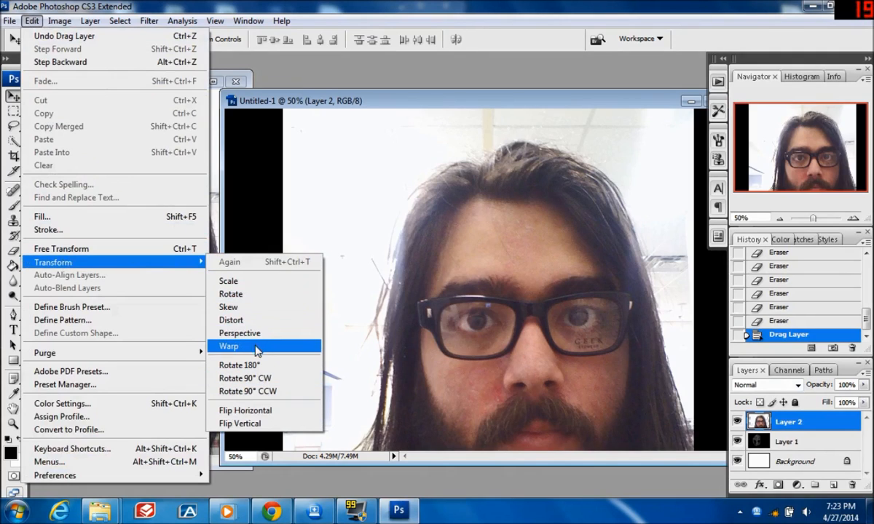
pyautogui.click(149, 249)
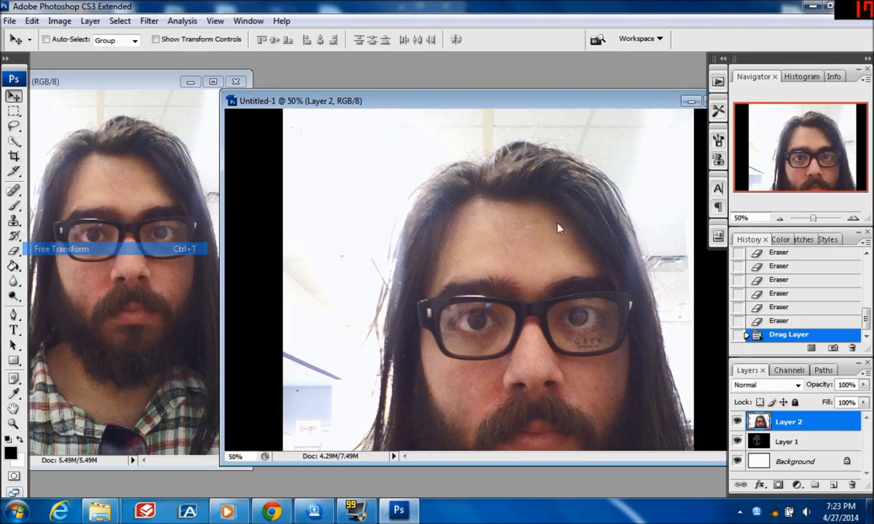
pyautogui.moveTo(555, 100); pyautogui.dragTo(434, 70)
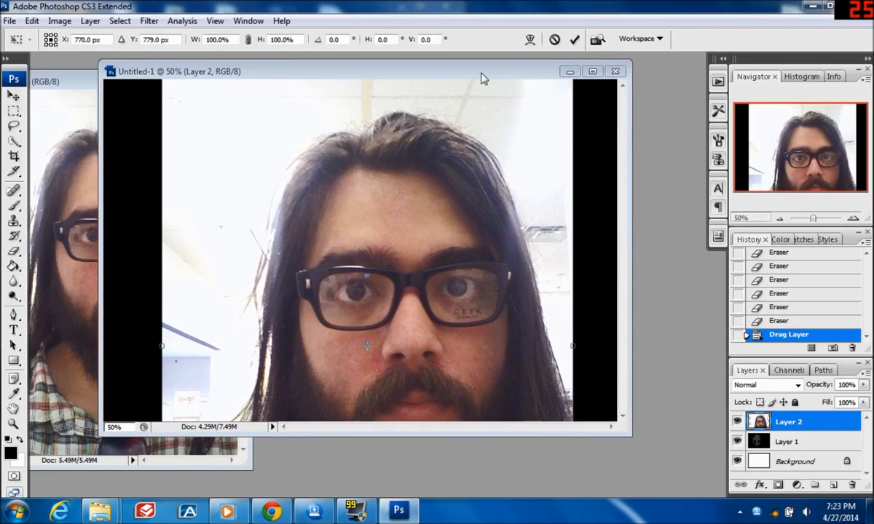
pyautogui.click(592, 71)
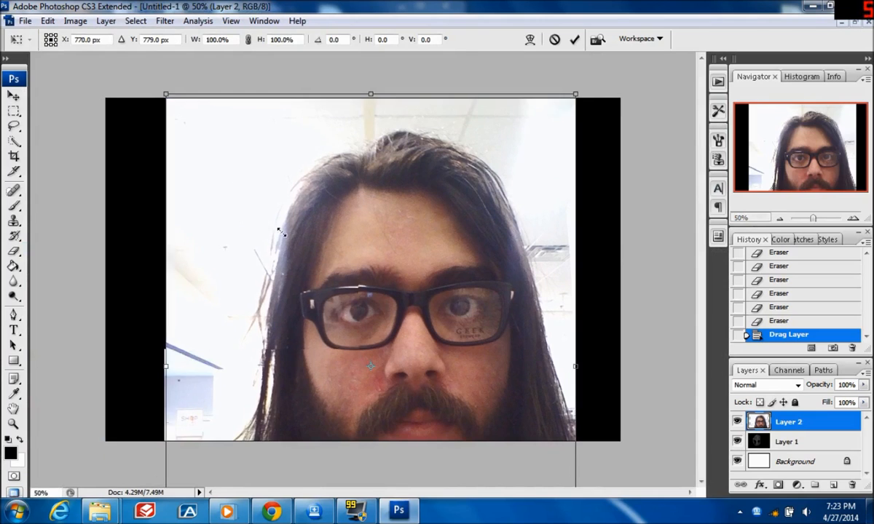
pyautogui.moveTo(164, 92); pyautogui.dragTo(302, 274)
pyautogui.moveTo(514, 377)
pyautogui.mouseDown()
pyautogui.moveTo(473, 249)
pyautogui.moveTo(480, 220)
pyautogui.moveTo(516, 200)
pyautogui.mouseUp()
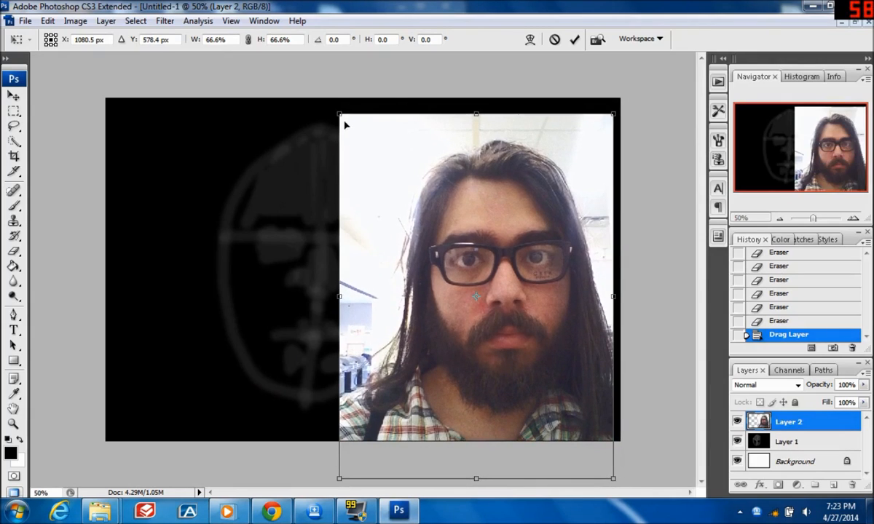
pyautogui.moveTo(333, 111); pyautogui.dragTo(324, 98)
pyautogui.press('Return')
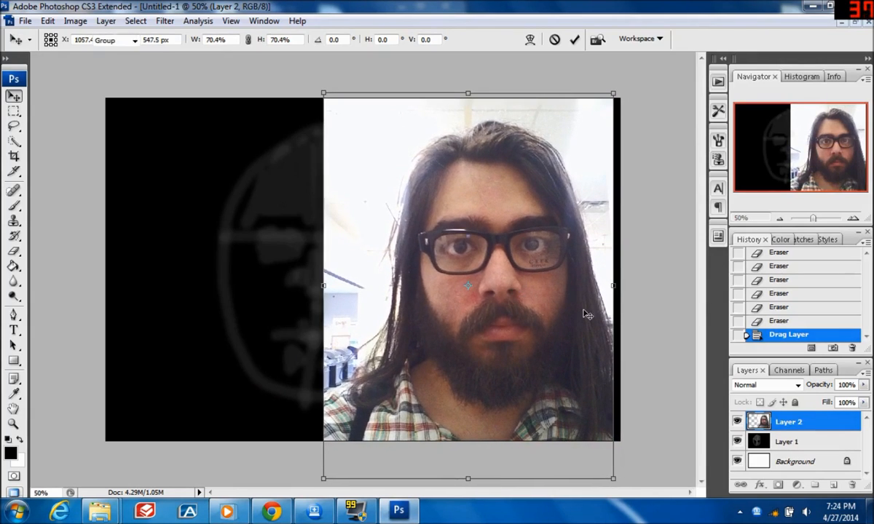
# Lower the photo layer's opacity to 23% and position it over the sketched face so the features line up.
pyautogui.moveTo(391, 297); pyautogui.dragTo(353, 305)
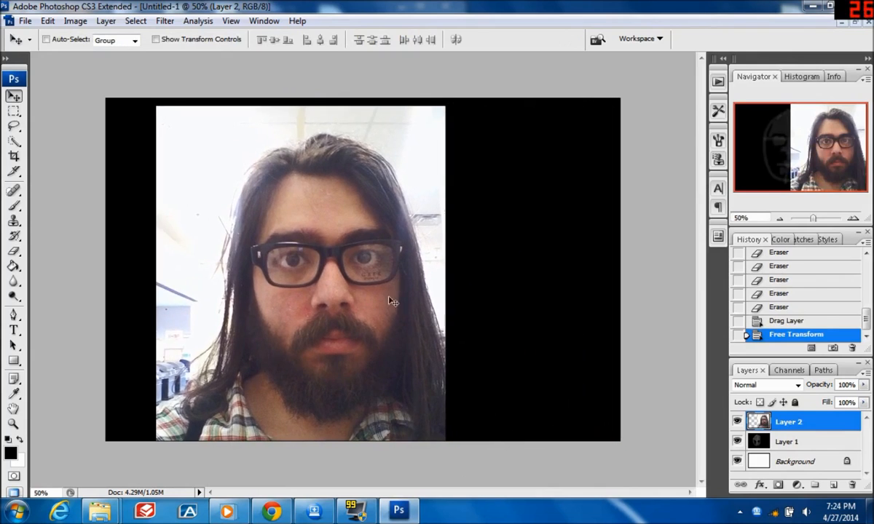
pyautogui.click(864, 384)
pyautogui.moveTo(850, 399); pyautogui.dragTo(760, 377)
pyautogui.moveTo(361, 296)
pyautogui.mouseDown()
pyautogui.moveTo(346, 297)
pyautogui.moveTo(354, 291)
pyautogui.mouseUp()
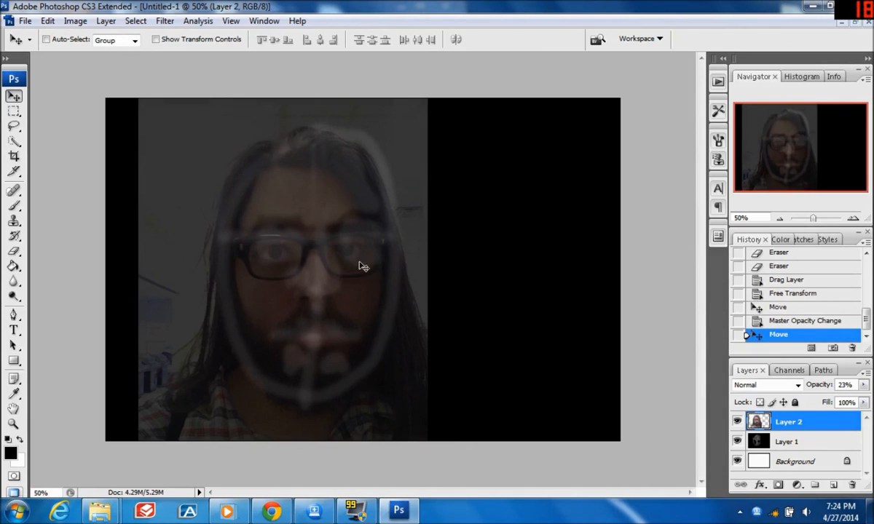
# Nudge the photo overlay up over the sketch, delete its layer, and place the drawing window beside the reference photo.
pyautogui.moveTo(368, 260); pyautogui.dragTo(369, 251)
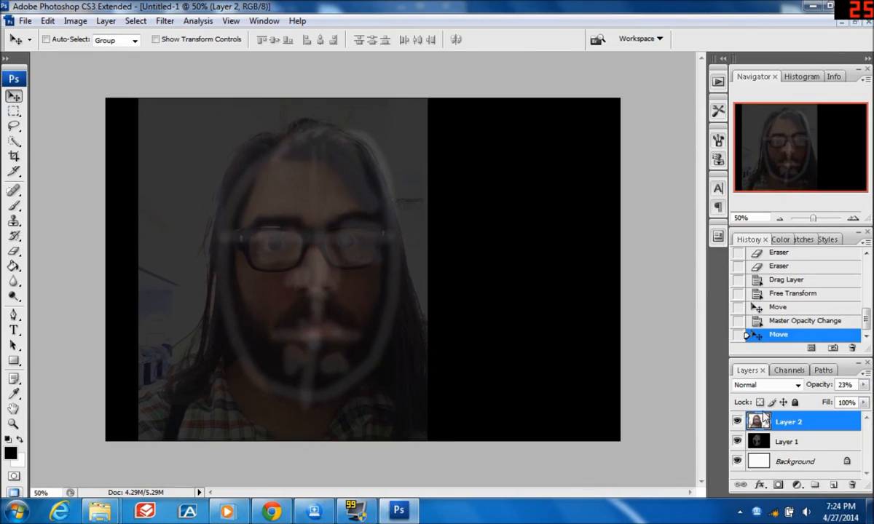
pyautogui.moveTo(790, 423)
pyautogui.mouseDown()
pyautogui.moveTo(794, 446)
pyautogui.moveTo(852, 489)
pyautogui.mouseUp()
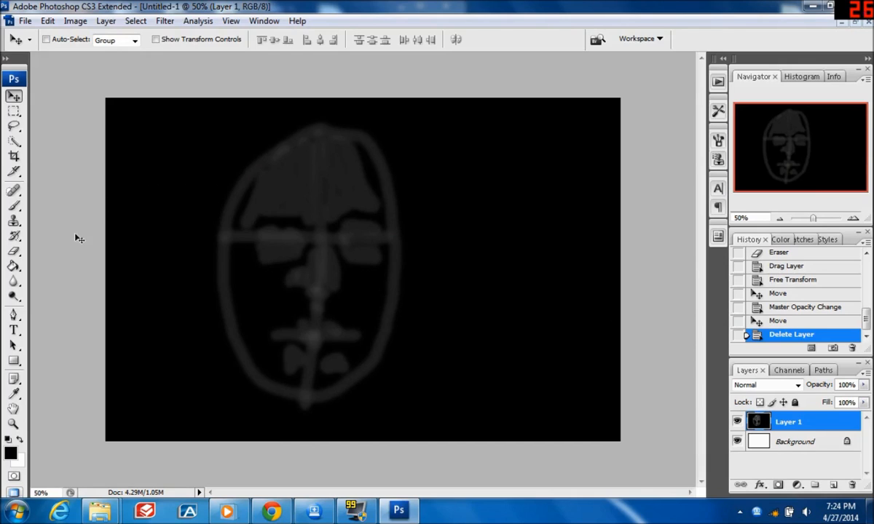
pyautogui.click(855, 24)
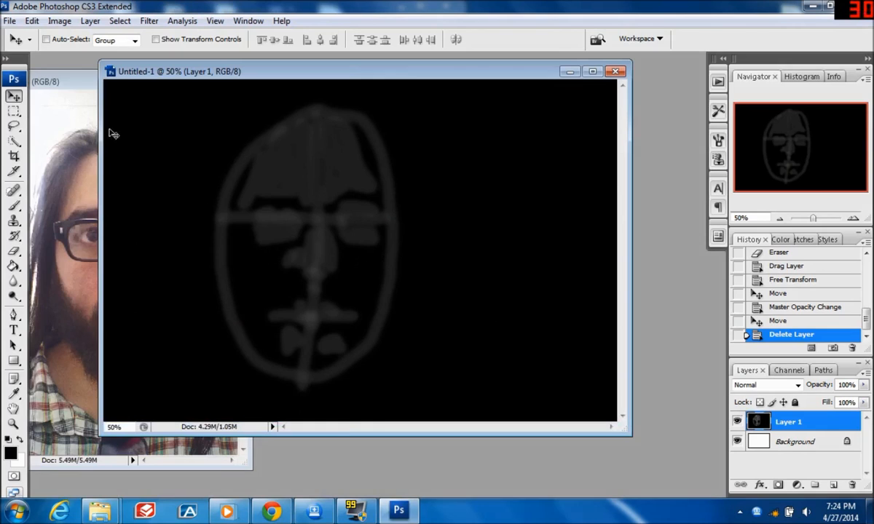
pyautogui.moveTo(227, 71); pyautogui.dragTo(303, 76)
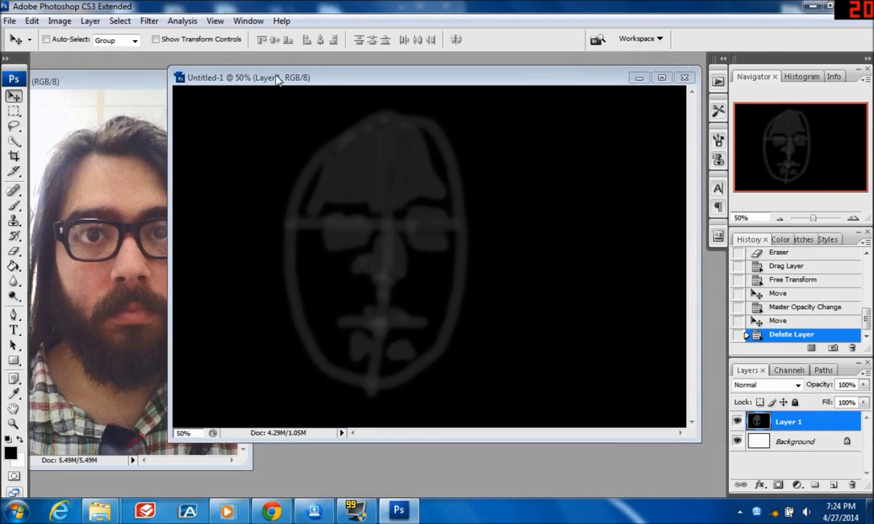
# Erase light areas over both cheeks, beside the nose and on both sides of the chin in the sketched face.
pyautogui.click(14, 251)
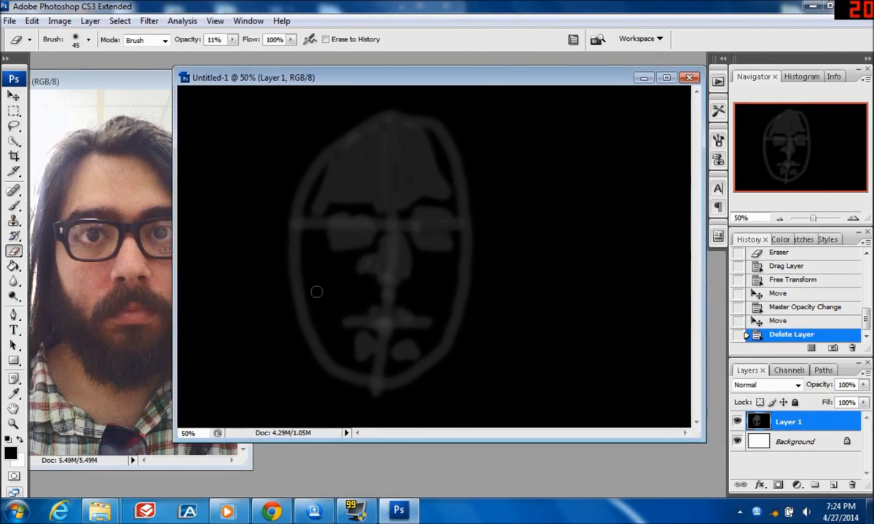
pyautogui.moveTo(318, 254)
pyautogui.mouseDown()
pyautogui.moveTo(342, 267)
pyautogui.moveTo(321, 265)
pyautogui.moveTo(305, 248)
pyautogui.moveTo(319, 332)
pyautogui.moveTo(319, 317)
pyautogui.moveTo(325, 336)
pyautogui.moveTo(345, 294)
pyautogui.moveTo(324, 318)
pyautogui.moveTo(369, 296)
pyautogui.moveTo(344, 269)
pyautogui.moveTo(347, 278)
pyautogui.moveTo(351, 266)
pyautogui.moveTo(355, 281)
pyautogui.moveTo(348, 264)
pyautogui.moveTo(314, 286)
pyautogui.moveTo(325, 283)
pyautogui.moveTo(315, 294)
pyautogui.moveTo(327, 286)
pyautogui.moveTo(358, 294)
pyautogui.moveTo(334, 273)
pyautogui.moveTo(318, 315)
pyautogui.mouseUp()
pyautogui.moveTo(356, 340); pyautogui.dragTo(354, 354)
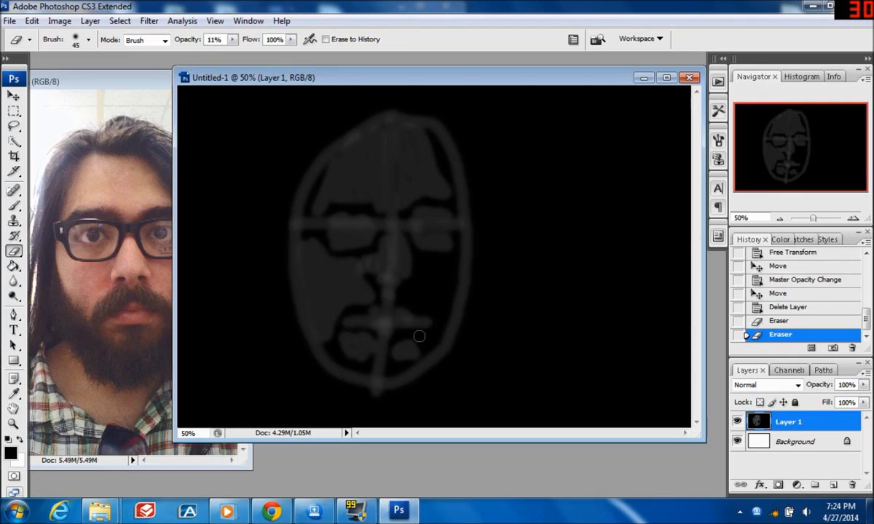
pyautogui.moveTo(419, 336); pyautogui.dragTo(414, 339)
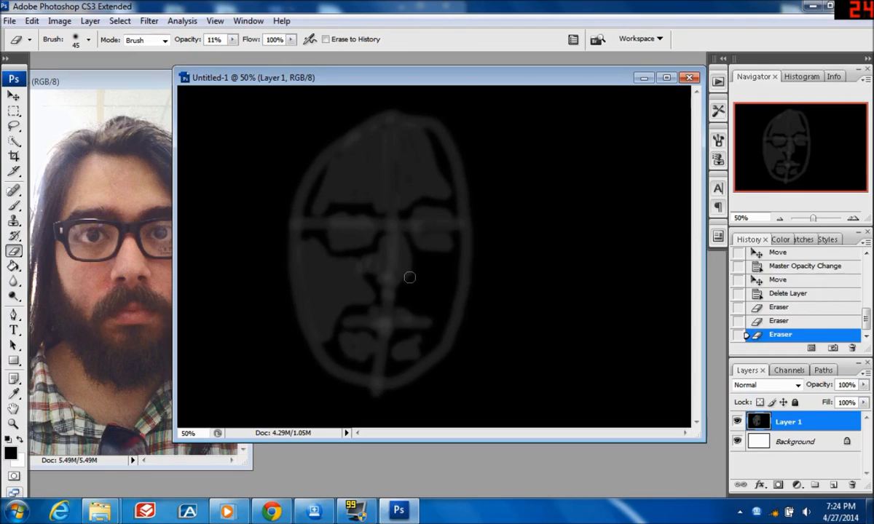
pyautogui.moveTo(369, 283); pyautogui.dragTo(348, 271)
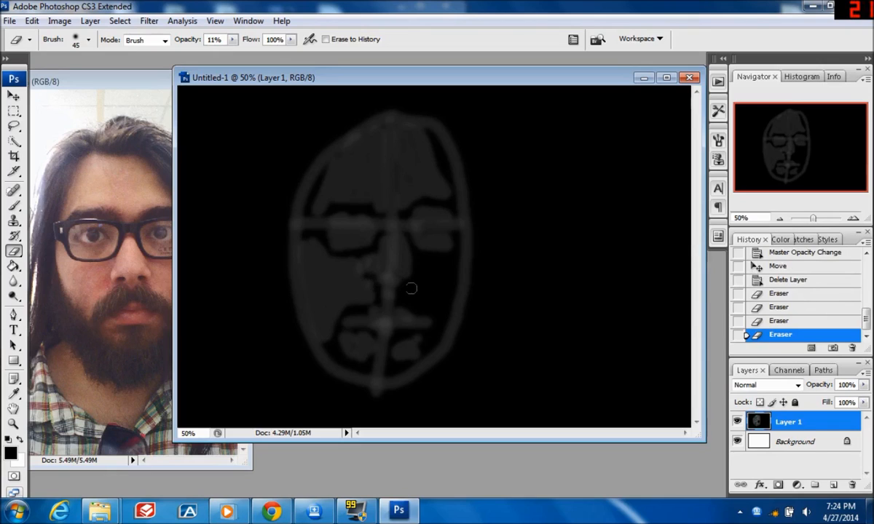
pyautogui.moveTo(413, 286)
pyautogui.mouseDown()
pyautogui.moveTo(426, 283)
pyautogui.moveTo(422, 259)
pyautogui.moveTo(411, 263)
pyautogui.moveTo(429, 254)
pyautogui.mouseUp()
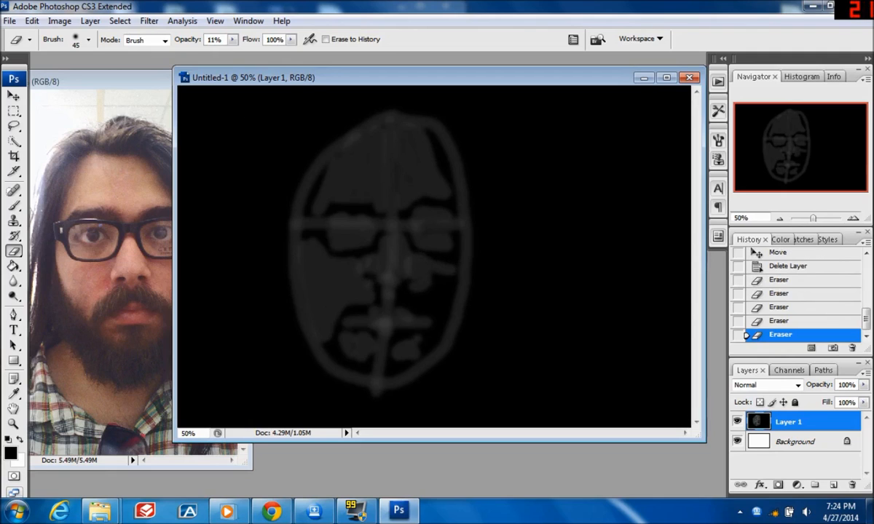
pyautogui.moveTo(325, 88); pyautogui.dragTo(374, 79)
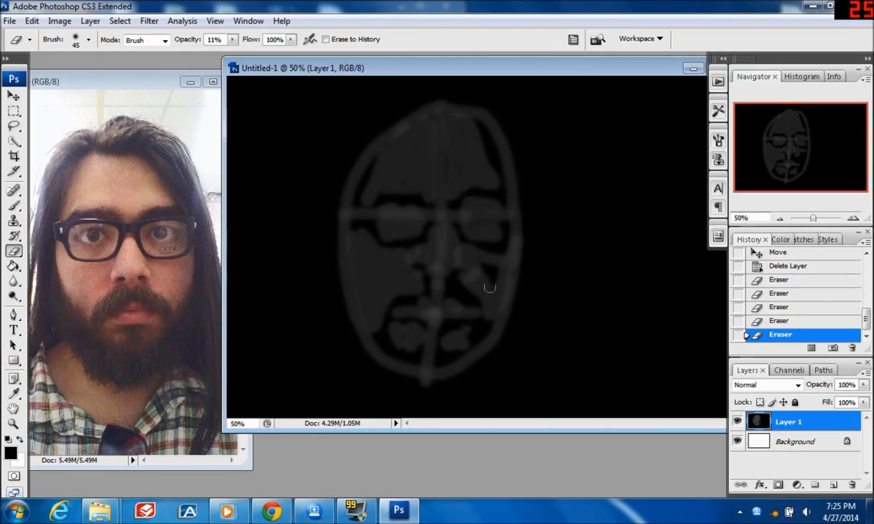
pyautogui.moveTo(495, 284); pyautogui.dragTo(494, 288)
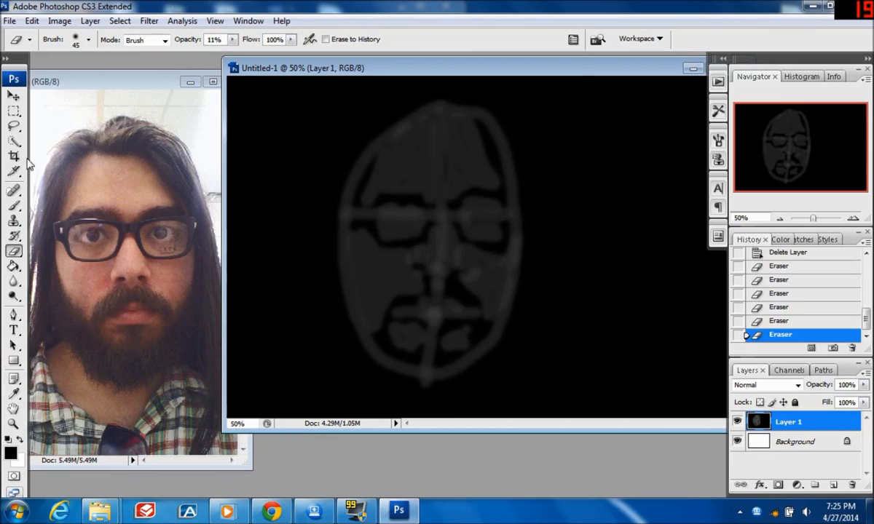
# Set up the Brush tool with a soft 21 px tip.
pyautogui.click(13, 205)
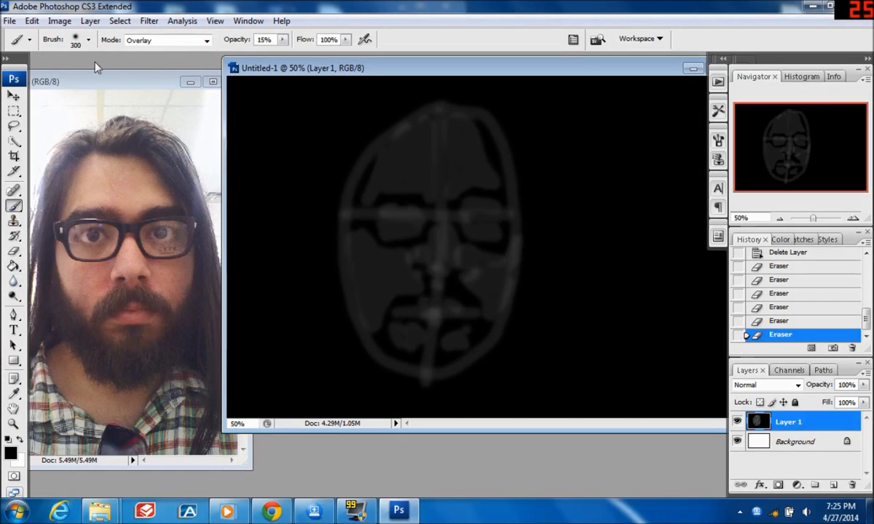
pyautogui.click(77, 40)
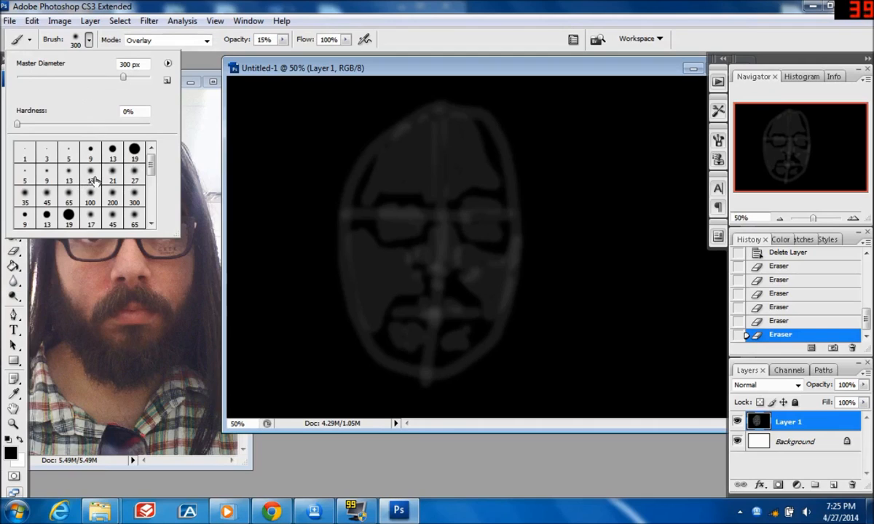
pyautogui.click(90, 176)
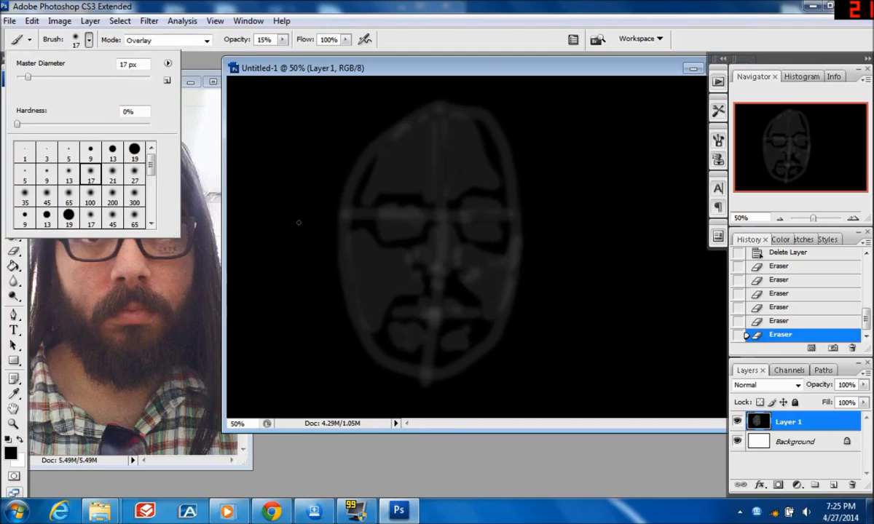
pyautogui.click(112, 173)
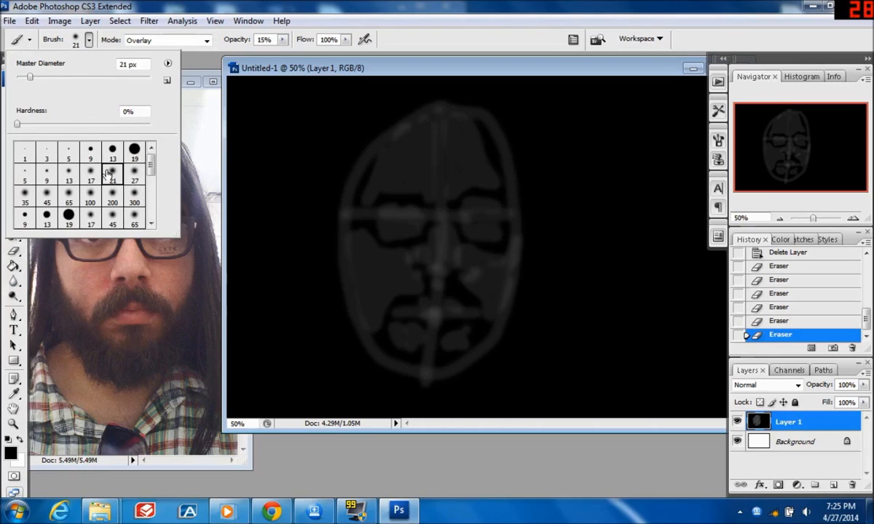
pyautogui.click(283, 46)
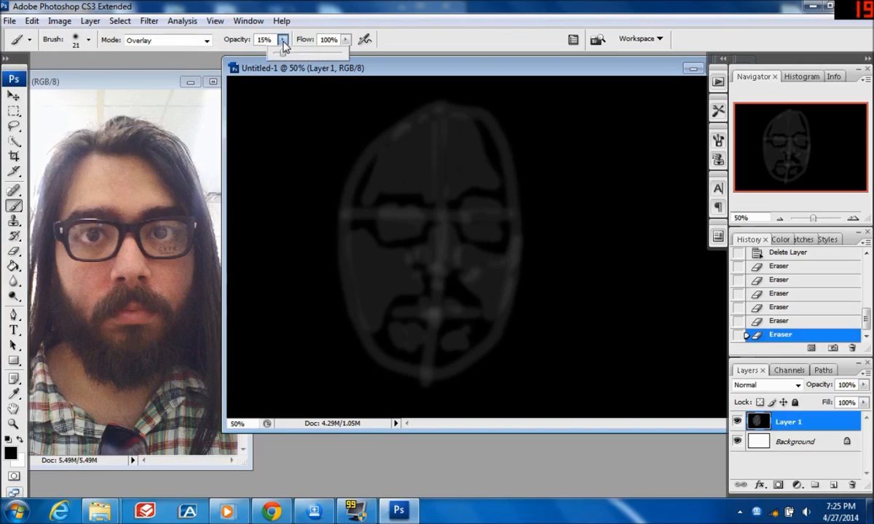
# Paint the dark outline of the right-hand eye with a soft 13 px brush, using the enlarged reference photo as a guide.
pyautogui.click(823, 220)
pyautogui.moveTo(823, 218); pyautogui.dragTo(819, 218)
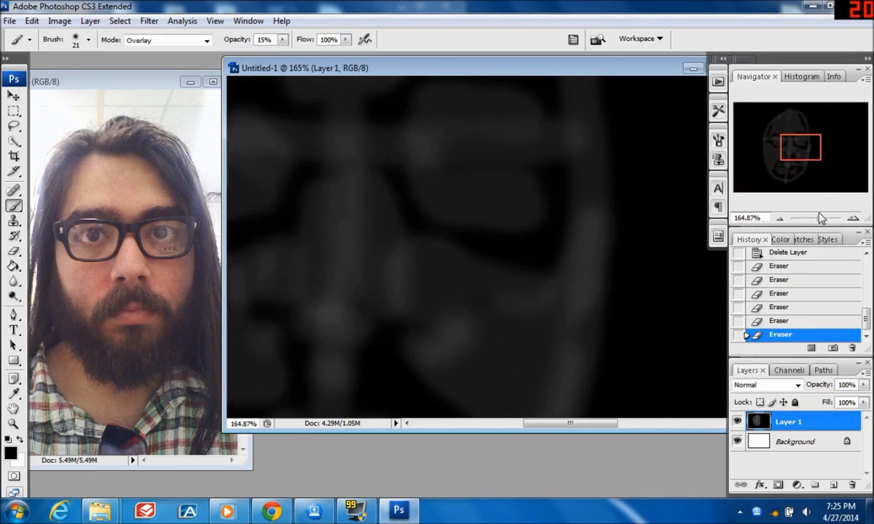
pyautogui.moveTo(798, 150)
pyautogui.mouseDown()
pyautogui.moveTo(811, 145)
pyautogui.moveTo(793, 146)
pyautogui.mouseUp()
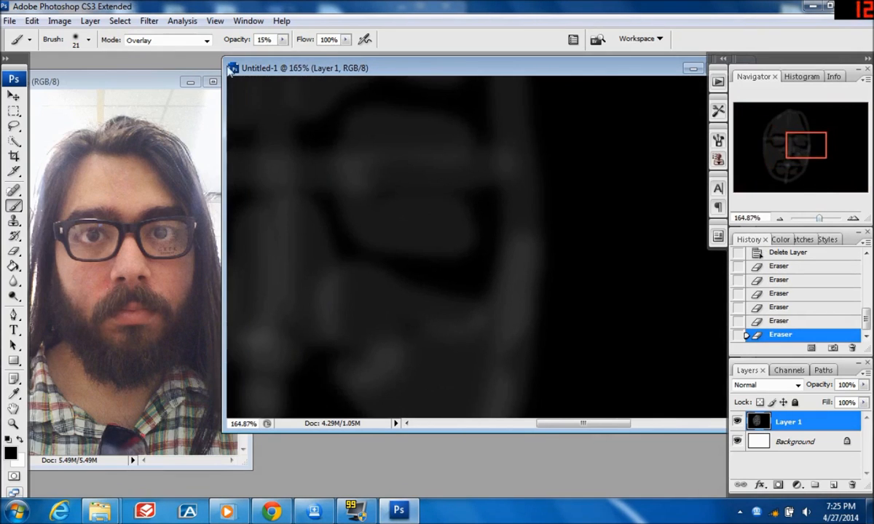
pyautogui.click(91, 85)
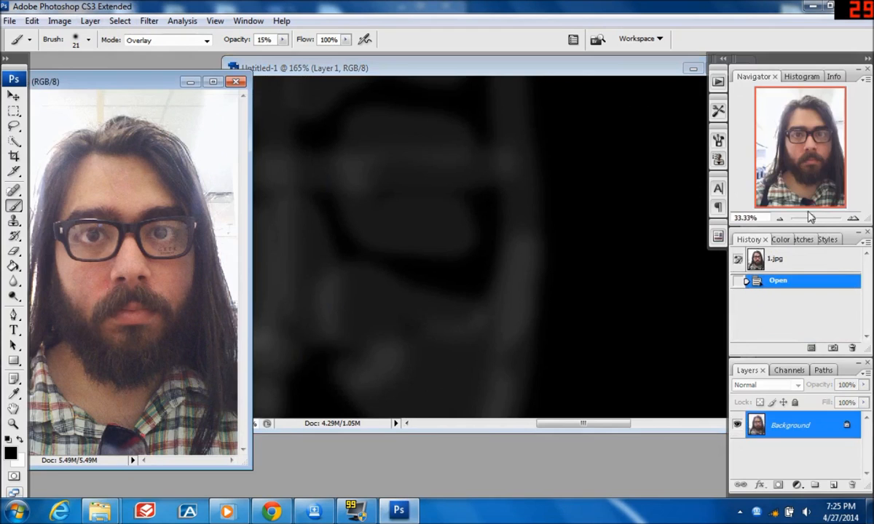
pyautogui.moveTo(815, 214); pyautogui.dragTo(818, 218)
pyautogui.moveTo(812, 154); pyautogui.dragTo(827, 143)
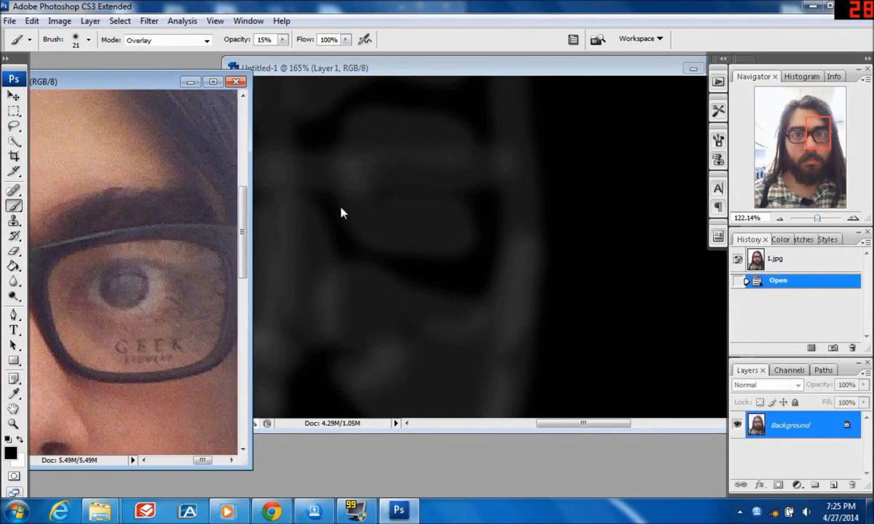
pyautogui.click(364, 208)
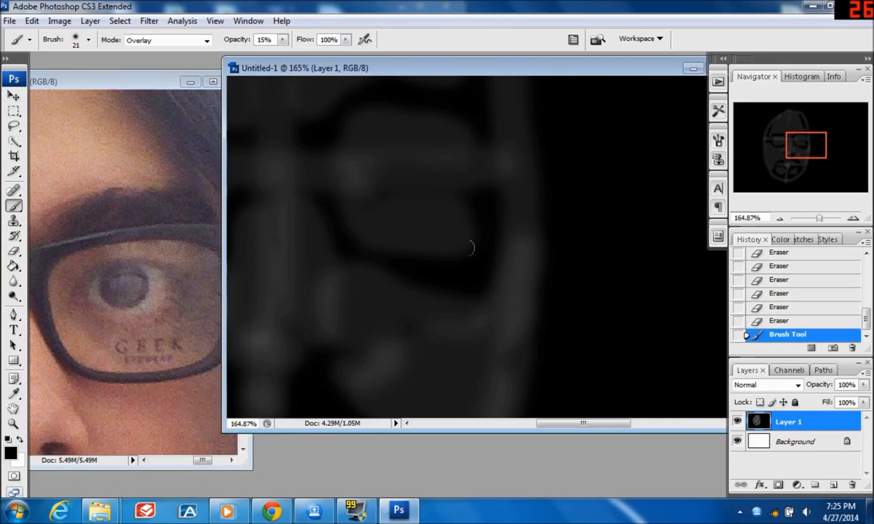
pyautogui.click(87, 42)
pyautogui.click(68, 175)
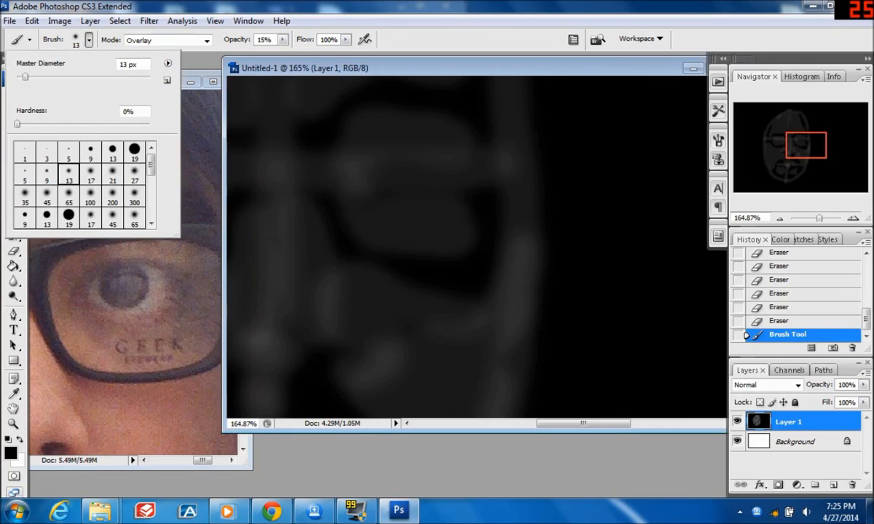
pyautogui.moveTo(324, 186)
pyautogui.mouseDown()
pyautogui.moveTo(353, 241)
pyautogui.moveTo(406, 260)
pyautogui.moveTo(338, 257)
pyautogui.moveTo(399, 208)
pyautogui.mouseUp()
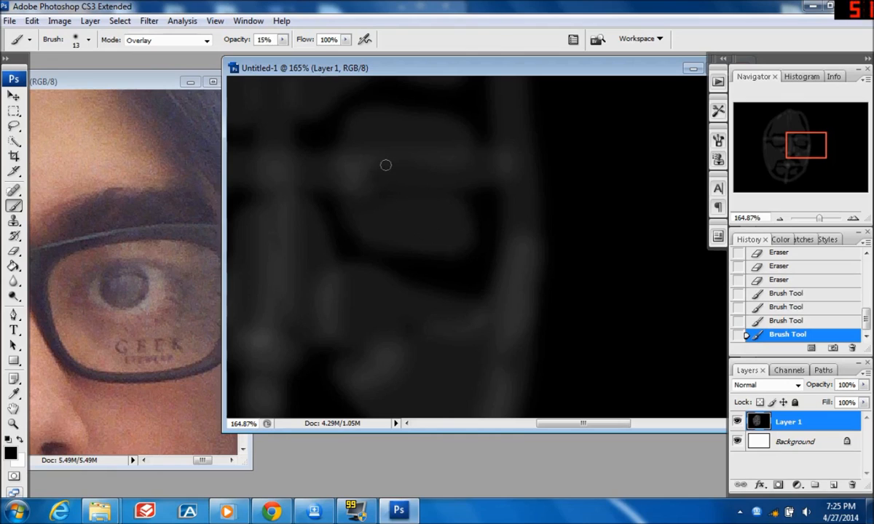
pyautogui.moveTo(352, 185); pyautogui.dragTo(384, 155)
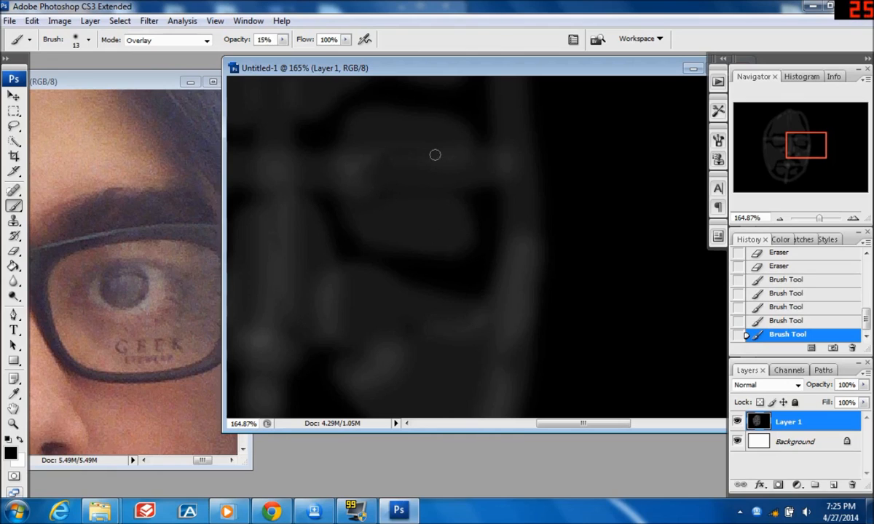
pyautogui.moveTo(452, 168)
pyautogui.mouseDown()
pyautogui.moveTo(417, 151)
pyautogui.moveTo(383, 156)
pyautogui.mouseUp()
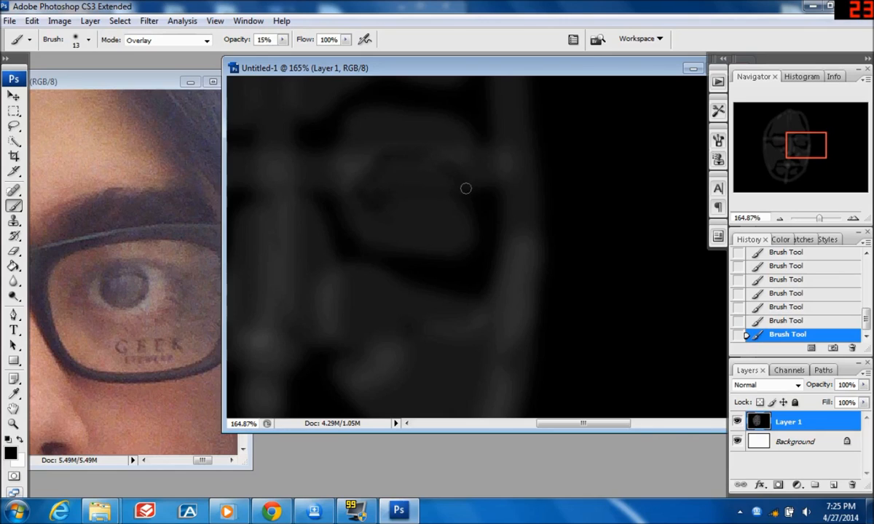
# Erase lighter patches around the outer and lower part of the right-hand eye and brush dark accents beneath it.
pyautogui.click(13, 250)
pyautogui.moveTo(476, 213); pyautogui.dragTo(445, 196)
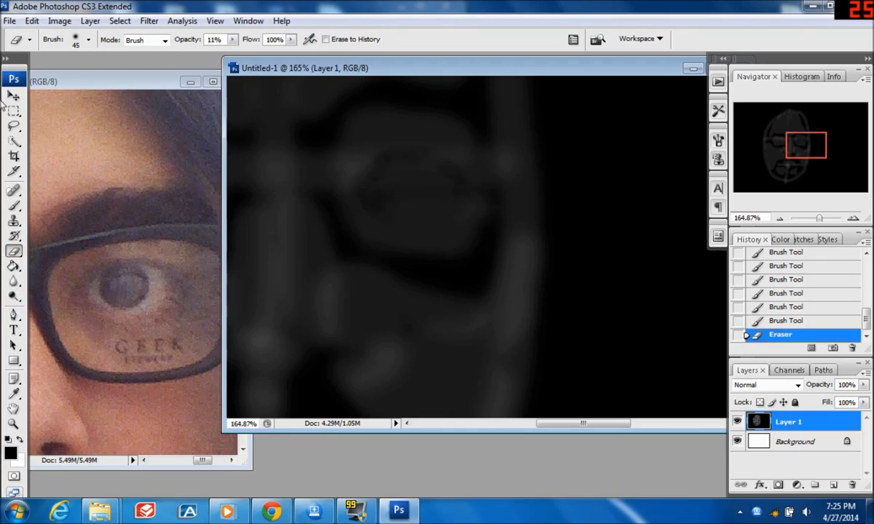
pyautogui.moveTo(423, 236)
pyautogui.mouseDown()
pyautogui.moveTo(470, 242)
pyautogui.moveTo(437, 250)
pyautogui.moveTo(386, 240)
pyautogui.mouseUp()
pyautogui.click(13, 206)
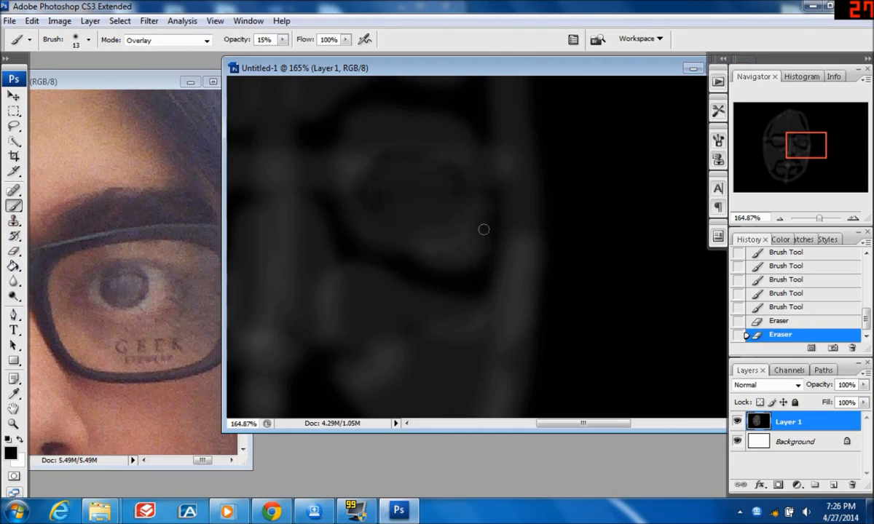
pyautogui.moveTo(428, 246); pyautogui.dragTo(442, 244)
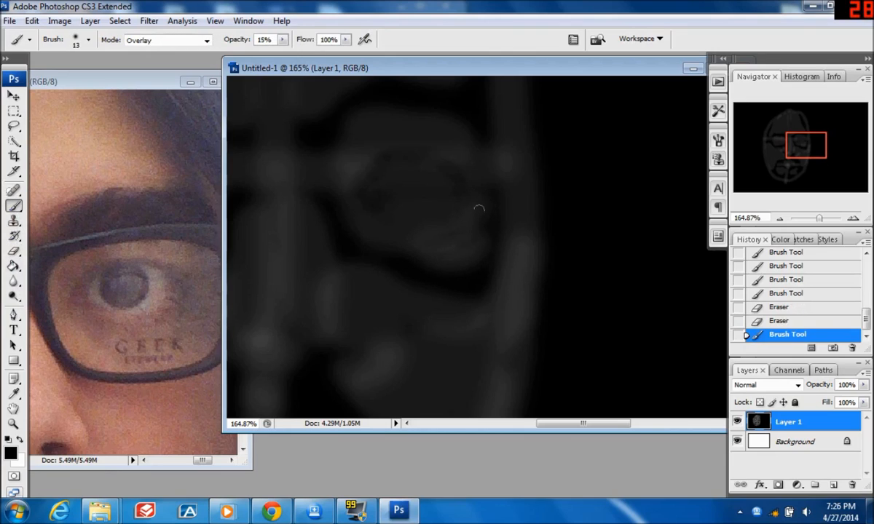
pyautogui.click(451, 239)
# Switch the brush mode to Normal and darken the upper eyelid line of the right-hand eye.
pyautogui.moveTo(819, 218)
pyautogui.mouseDown()
pyautogui.moveTo(806, 219)
pyautogui.moveTo(813, 219)
pyautogui.mouseUp()
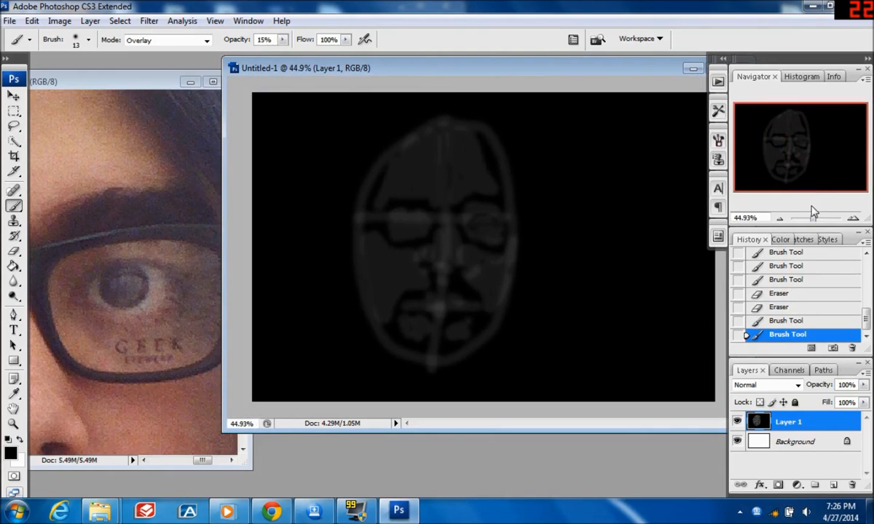
pyautogui.moveTo(813, 218); pyautogui.dragTo(824, 219)
pyautogui.moveTo(796, 144); pyautogui.dragTo(799, 141)
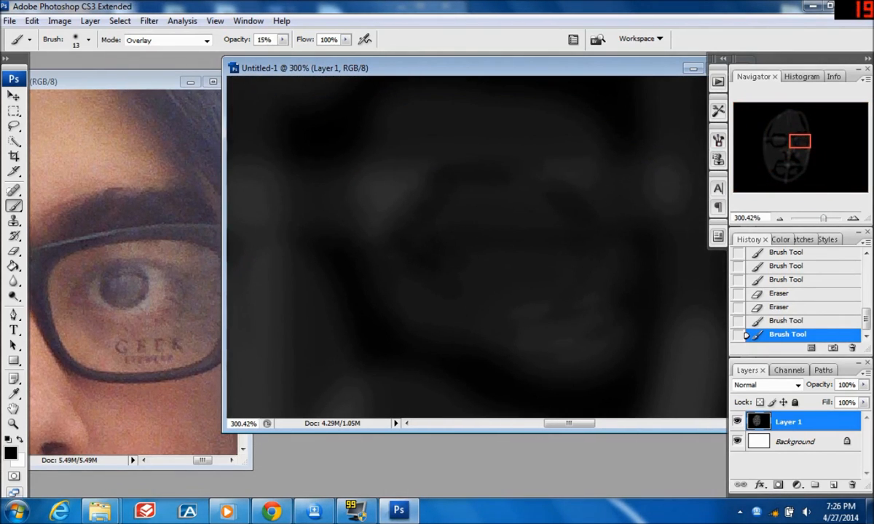
pyautogui.click(88, 40)
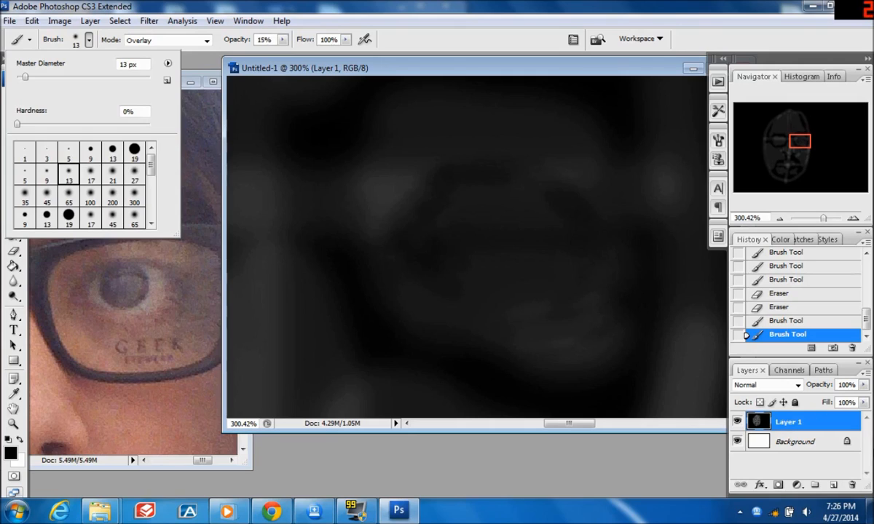
pyautogui.click(148, 44)
pyautogui.click(149, 45)
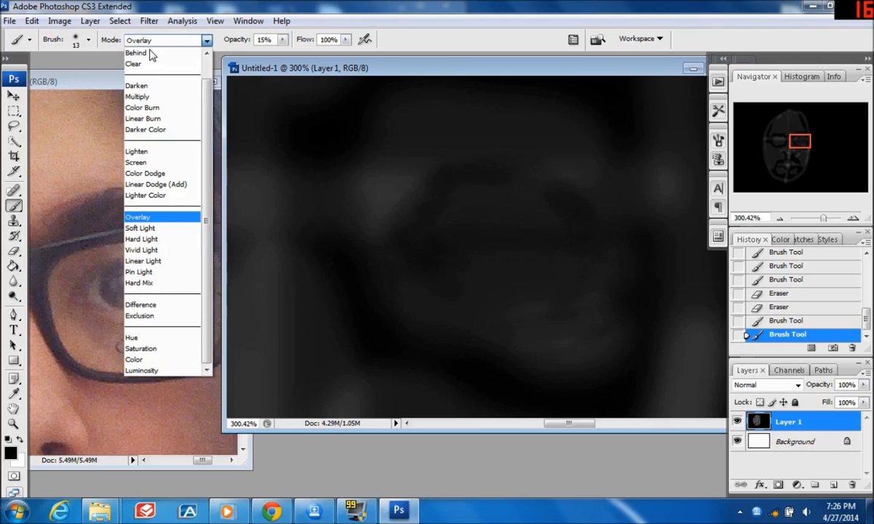
pyautogui.scroll(1, 180, 76)
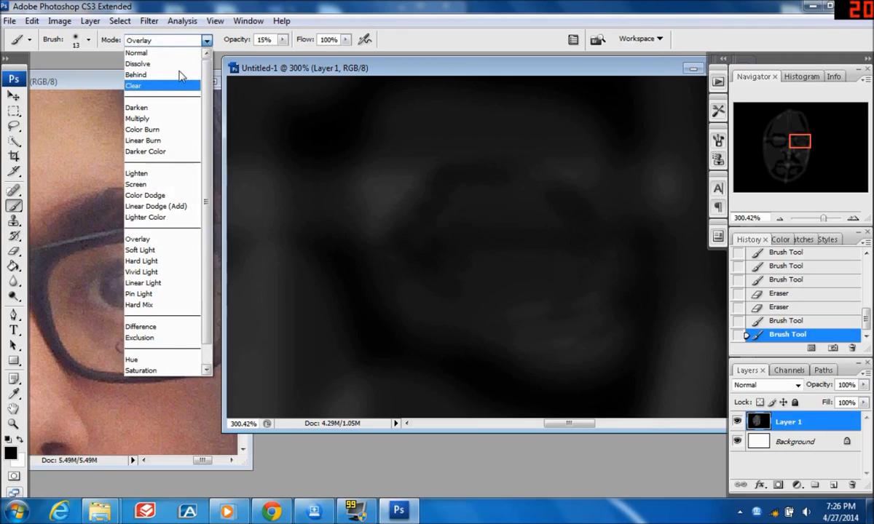
pyautogui.click(142, 52)
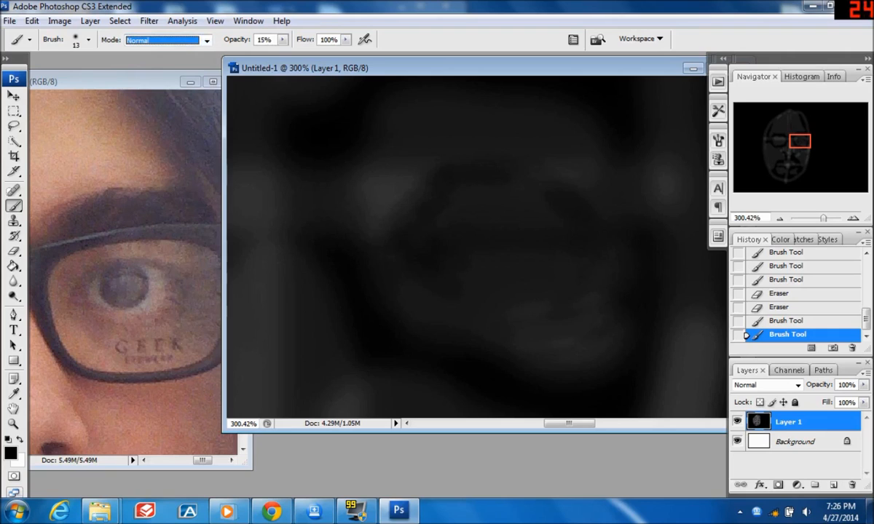
pyautogui.moveTo(409, 225)
pyautogui.mouseDown()
pyautogui.moveTo(438, 195)
pyautogui.moveTo(495, 184)
pyautogui.moveTo(484, 191)
pyautogui.moveTo(492, 175)
pyautogui.moveTo(480, 202)
pyautogui.mouseUp()
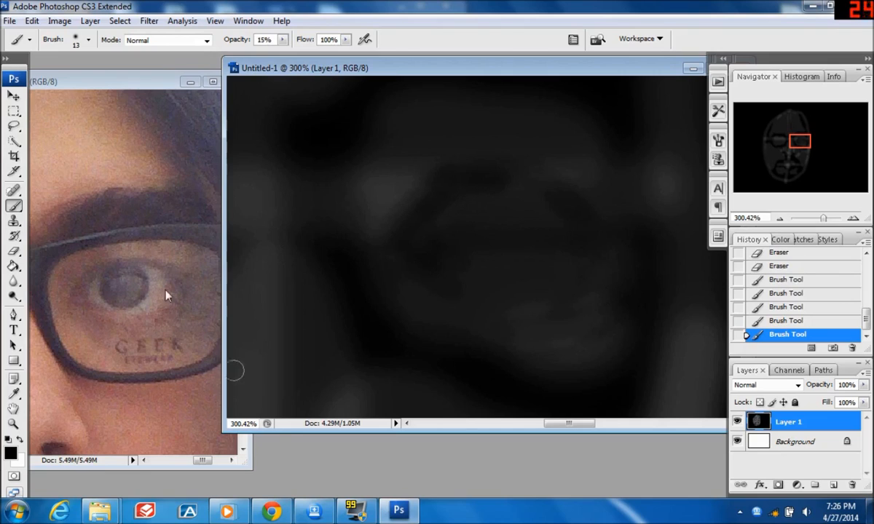
# Paint the dark inner eyelid edge, iris and pupil of the right-hand eye with a soft 9 px brush.
pyautogui.click(88, 41)
pyautogui.click(44, 172)
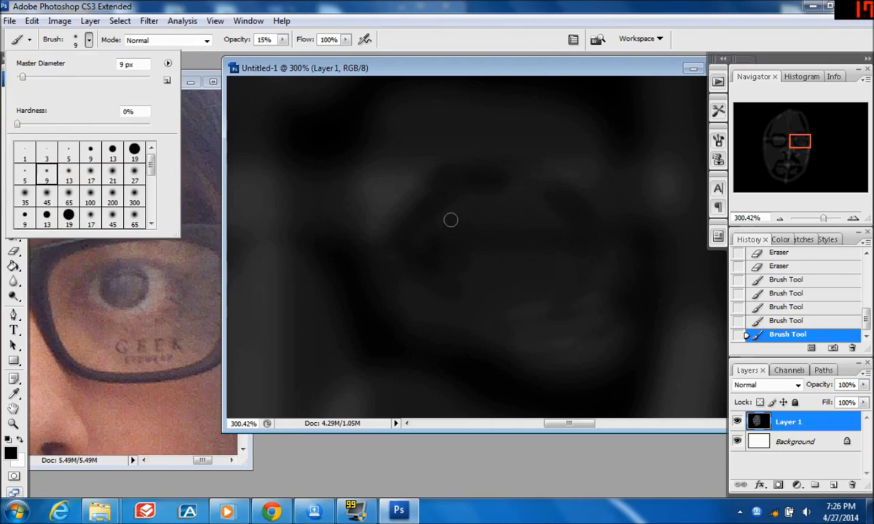
pyautogui.moveTo(409, 224); pyautogui.dragTo(453, 183)
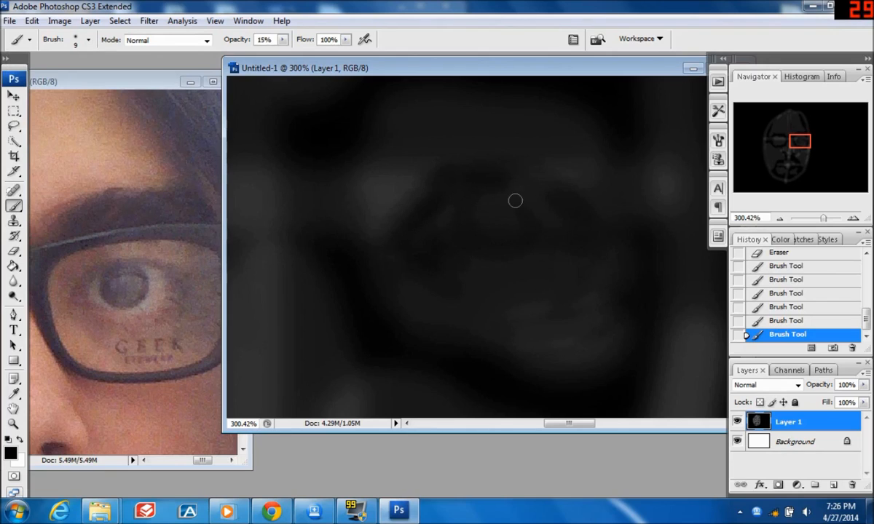
pyautogui.moveTo(519, 228); pyautogui.dragTo(462, 226)
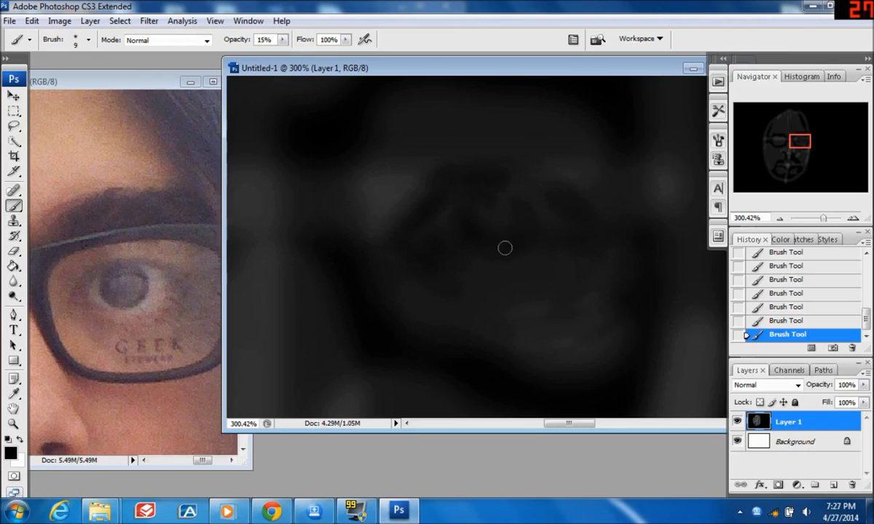
pyautogui.click(499, 225)
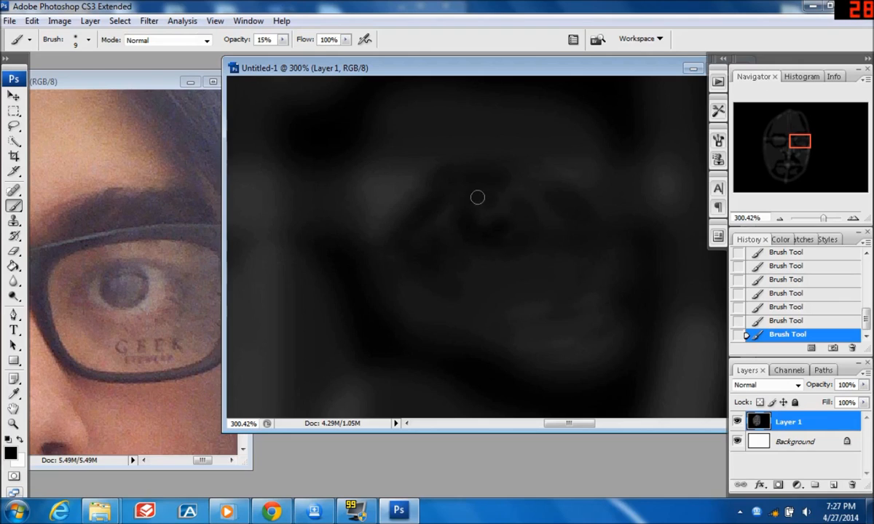
pyautogui.moveTo(475, 236)
pyautogui.mouseDown()
pyautogui.moveTo(478, 199)
pyautogui.moveTo(460, 188)
pyautogui.mouseUp()
# Erase two small light reflections into the pupil of the right-hand eye with a soft 13 px eraser.
pyautogui.click(14, 250)
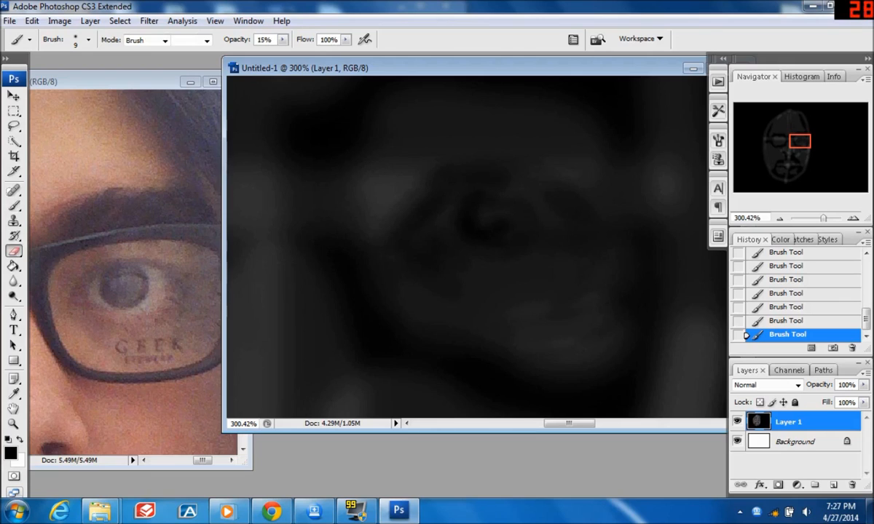
pyautogui.click(89, 40)
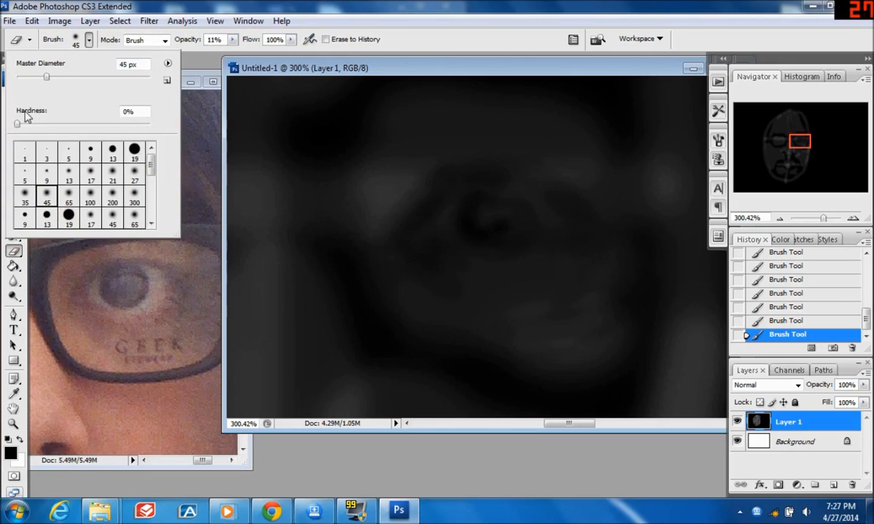
pyautogui.click(68, 173)
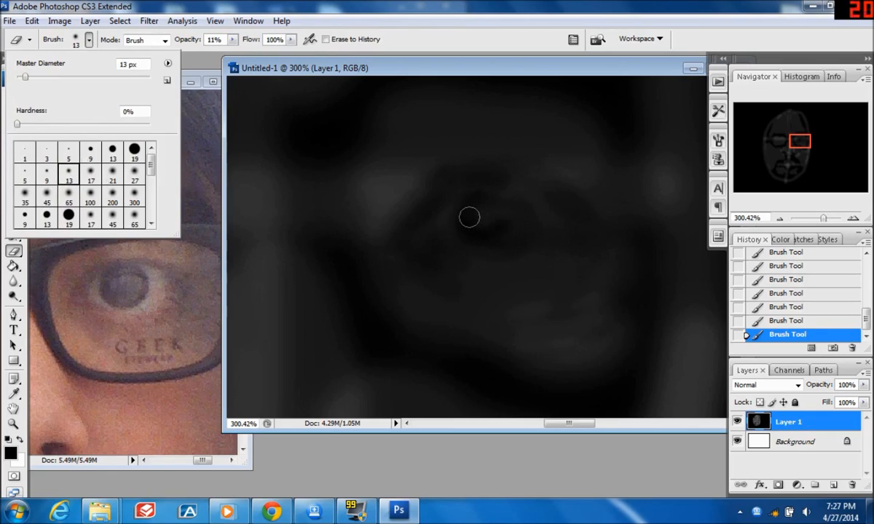
pyautogui.click(484, 219)
pyautogui.click(485, 219)
pyautogui.click(486, 219)
pyautogui.click(506, 211)
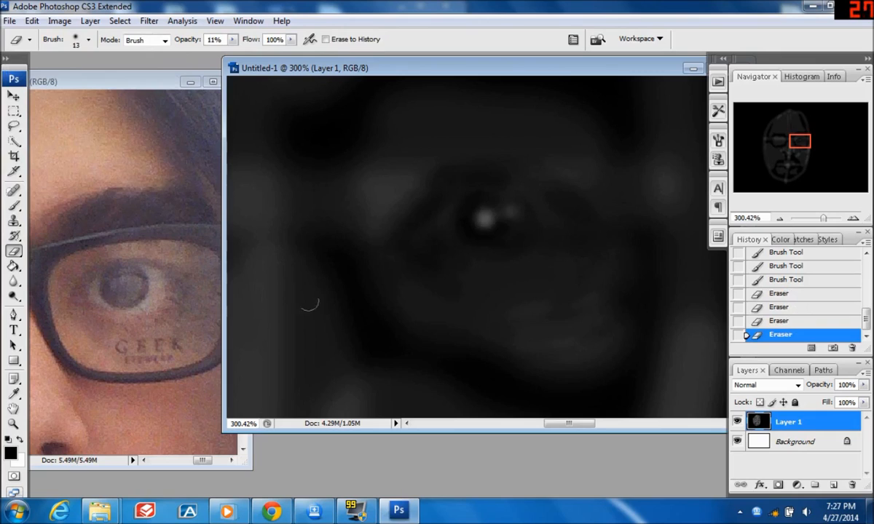
# Brush black around the pupil reflections with the 9 px brush to shape them, and deepen the dark eye outline.
pyautogui.click(14, 205)
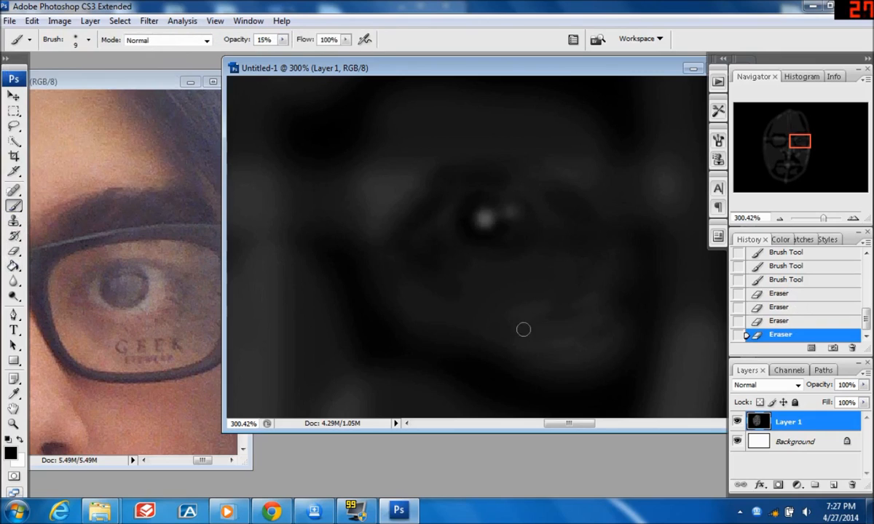
pyautogui.moveTo(482, 215)
pyautogui.mouseDown()
pyautogui.moveTo(486, 234)
pyautogui.moveTo(484, 215)
pyautogui.mouseUp()
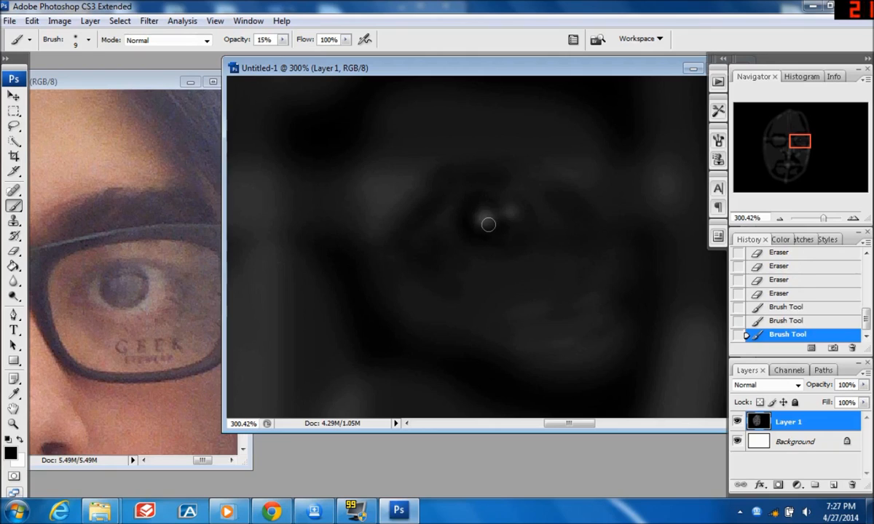
pyautogui.click(488, 225)
pyautogui.click(487, 226)
pyautogui.click(484, 227)
pyautogui.click(479, 210)
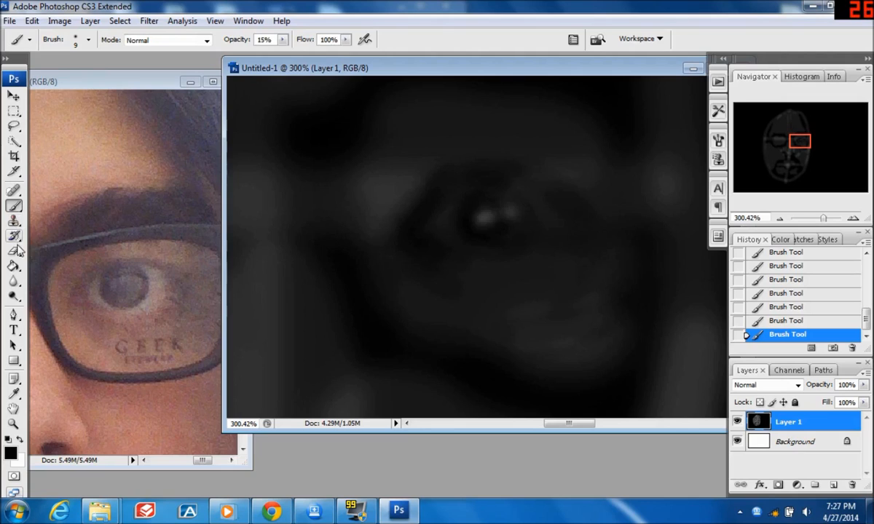
# Erase the white of the eye on both sides of and below the iris with a soft 9 px eraser.
pyautogui.press('e')
pyautogui.click(89, 41)
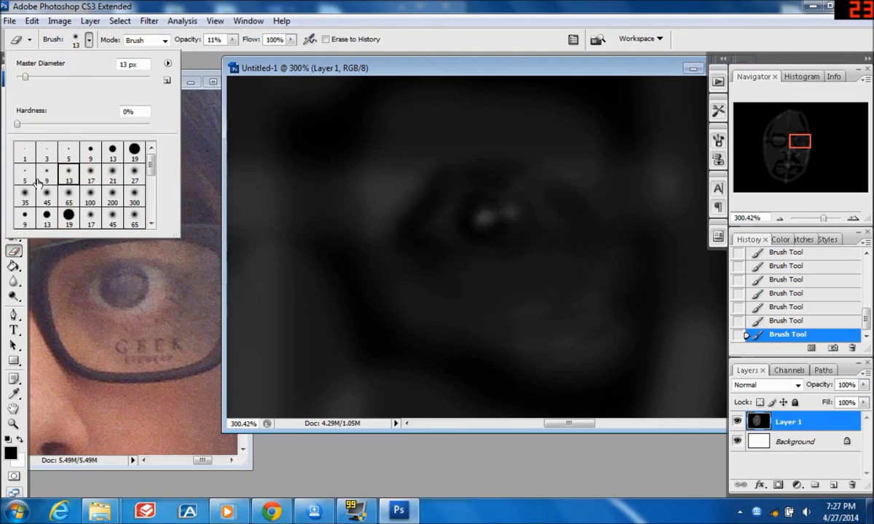
pyautogui.click(42, 174)
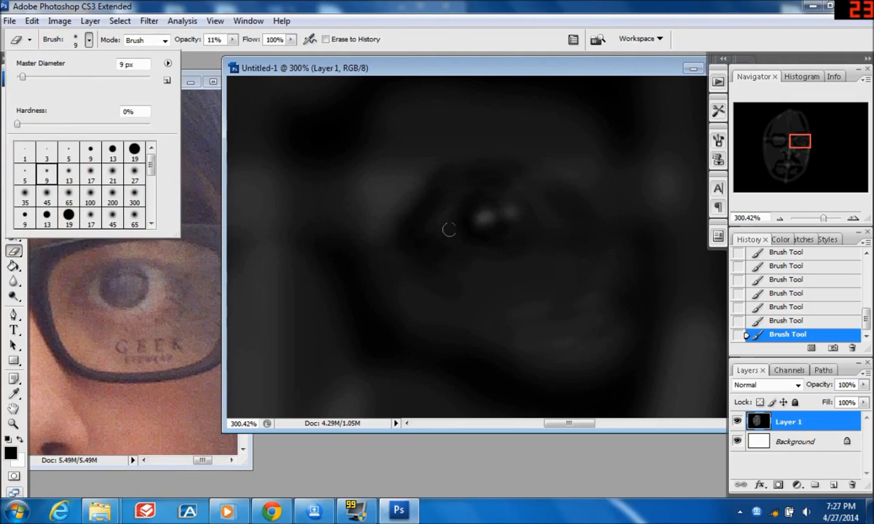
pyautogui.click(441, 226)
pyautogui.moveTo(441, 227)
pyautogui.mouseDown()
pyautogui.moveTo(440, 215)
pyautogui.moveTo(449, 243)
pyautogui.mouseUp()
pyautogui.click(441, 227)
pyautogui.click(442, 228)
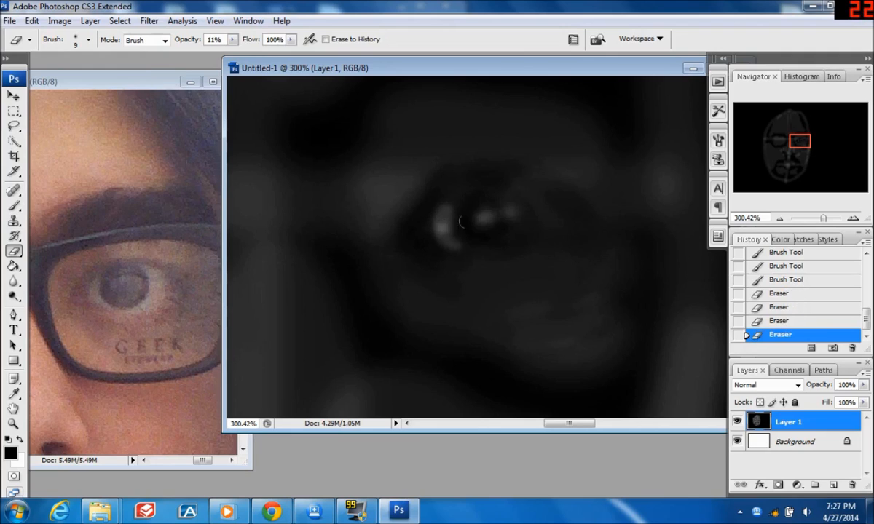
pyautogui.moveTo(442, 236); pyautogui.dragTo(451, 242)
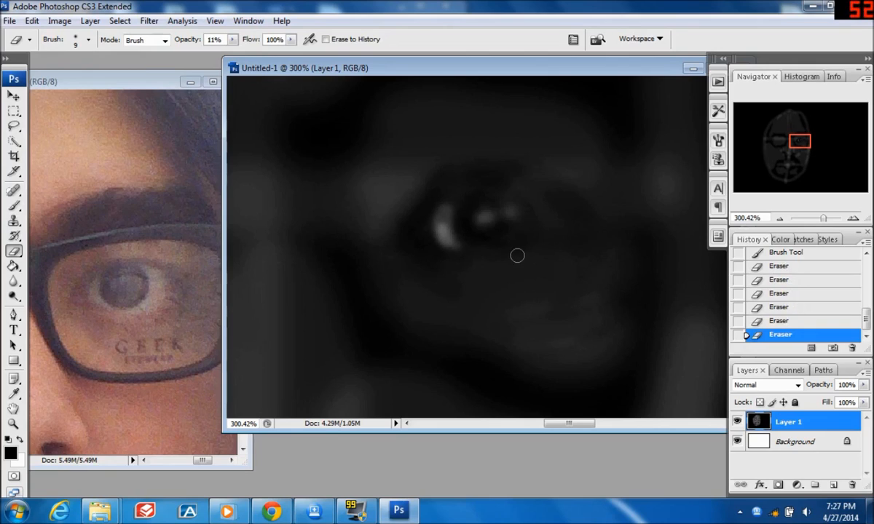
pyautogui.moveTo(497, 257)
pyautogui.mouseDown()
pyautogui.moveTo(534, 241)
pyautogui.moveTo(497, 251)
pyautogui.moveTo(531, 239)
pyautogui.moveTo(548, 211)
pyautogui.moveTo(528, 201)
pyautogui.moveTo(520, 227)
pyautogui.moveTo(535, 207)
pyautogui.moveTo(531, 235)
pyautogui.moveTo(538, 217)
pyautogui.moveTo(549, 222)
pyautogui.moveTo(517, 239)
pyautogui.moveTo(534, 213)
pyautogui.moveTo(537, 226)
pyautogui.moveTo(539, 215)
pyautogui.moveTo(548, 220)
pyautogui.moveTo(526, 295)
pyautogui.moveTo(517, 303)
pyautogui.moveTo(537, 233)
pyautogui.moveTo(549, 223)
pyautogui.moveTo(468, 316)
pyautogui.moveTo(543, 263)
pyautogui.moveTo(539, 236)
pyautogui.mouseUp()
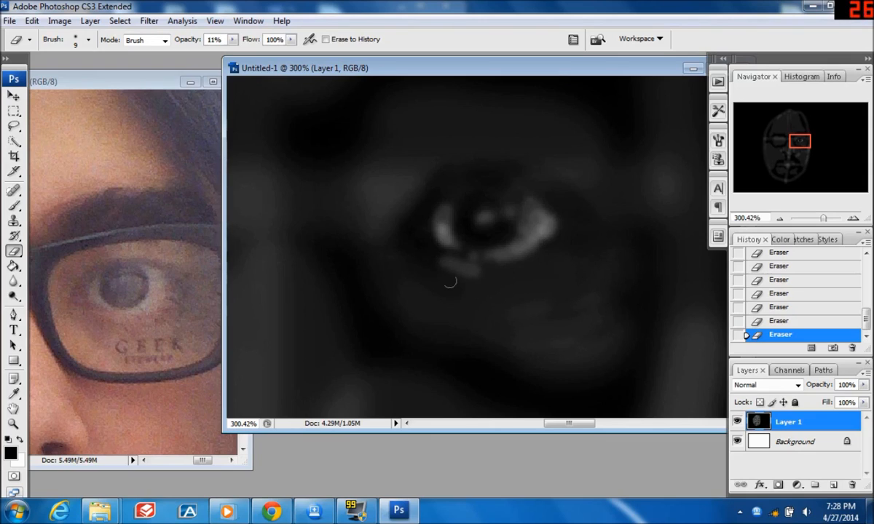
# Erase light patches along the skin below the right-hand eye and a curved highlight across its upper eyelid.
pyautogui.moveTo(405, 274)
pyautogui.mouseDown()
pyautogui.moveTo(440, 314)
pyautogui.moveTo(393, 263)
pyautogui.moveTo(428, 318)
pyautogui.moveTo(391, 269)
pyautogui.moveTo(397, 287)
pyautogui.moveTo(390, 283)
pyautogui.moveTo(405, 315)
pyautogui.moveTo(433, 331)
pyautogui.moveTo(461, 337)
pyautogui.moveTo(438, 323)
pyautogui.moveTo(475, 307)
pyautogui.moveTo(409, 273)
pyautogui.moveTo(405, 292)
pyautogui.moveTo(388, 267)
pyautogui.moveTo(413, 310)
pyautogui.moveTo(395, 276)
pyautogui.moveTo(435, 317)
pyautogui.moveTo(418, 310)
pyautogui.moveTo(430, 328)
pyautogui.moveTo(516, 341)
pyautogui.moveTo(494, 333)
pyautogui.moveTo(553, 329)
pyautogui.moveTo(562, 343)
pyautogui.moveTo(582, 348)
pyautogui.moveTo(498, 344)
pyautogui.mouseUp()
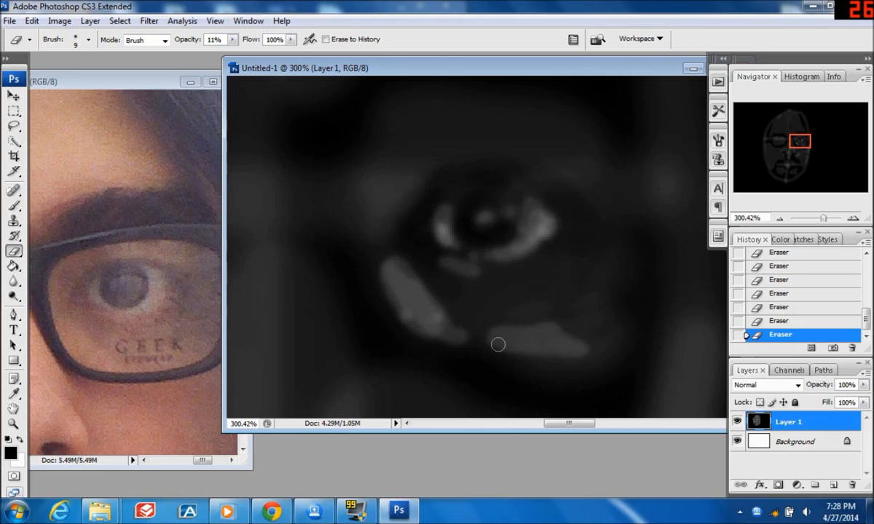
pyautogui.moveTo(822, 220); pyautogui.dragTo(813, 220)
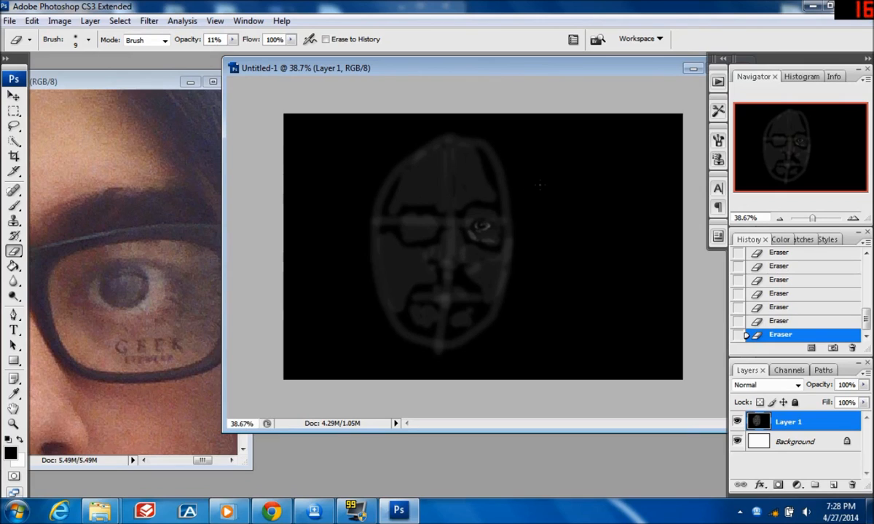
pyautogui.moveTo(812, 219); pyautogui.dragTo(823, 220)
pyautogui.moveTo(790, 156); pyautogui.dragTo(801, 139)
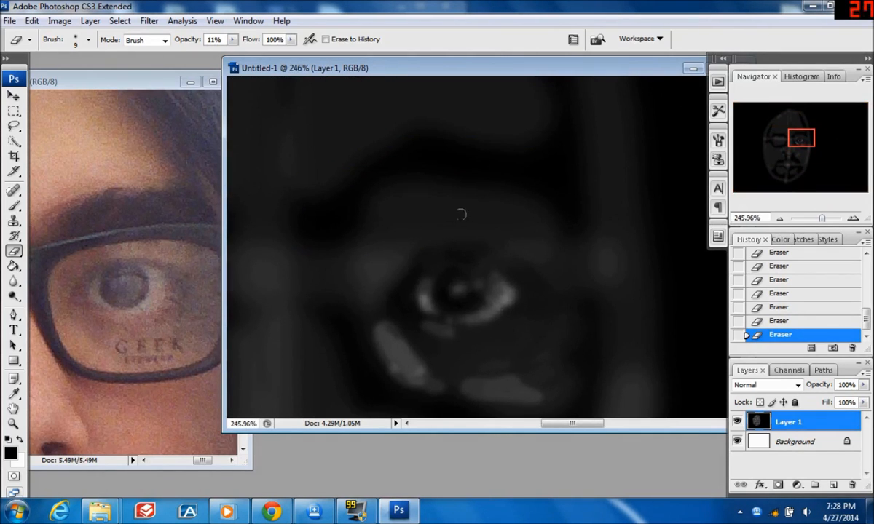
pyautogui.moveTo(441, 223)
pyautogui.mouseDown()
pyautogui.moveTo(473, 225)
pyautogui.moveTo(441, 221)
pyautogui.moveTo(469, 219)
pyautogui.moveTo(430, 226)
pyautogui.moveTo(417, 241)
pyautogui.moveTo(462, 220)
pyautogui.moveTo(441, 216)
pyautogui.moveTo(501, 219)
pyautogui.moveTo(504, 230)
pyautogui.moveTo(447, 225)
pyautogui.mouseUp()
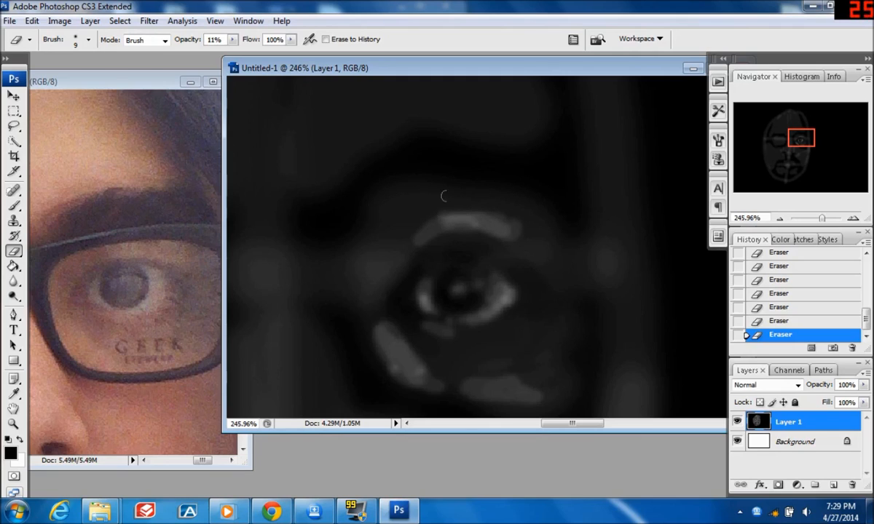
# Darken the lower edge of the eyebrow above the right-hand eye with the 9 px brush.
pyautogui.click(14, 206)
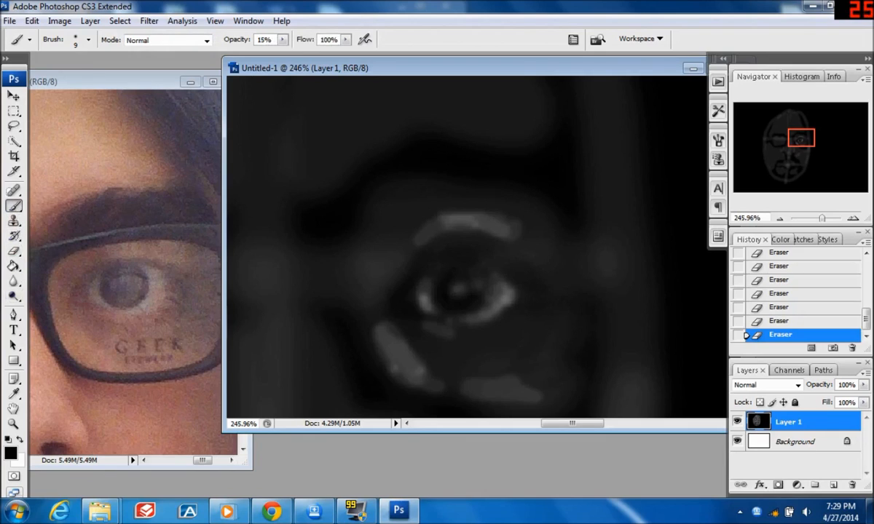
pyautogui.click(386, 192)
pyautogui.moveTo(397, 193)
pyautogui.mouseDown()
pyautogui.moveTo(386, 193)
pyautogui.moveTo(396, 193)
pyautogui.mouseUp()
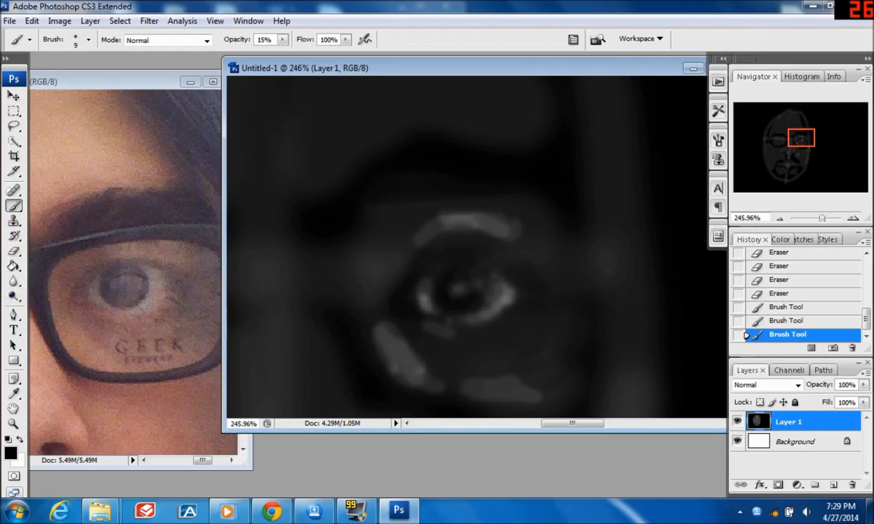
# Try bold dark strokes across the eyebrow and nose-bridge area at 82% brush opacity, undo them, and set the opacity back to 15%.
pyautogui.click(88, 39)
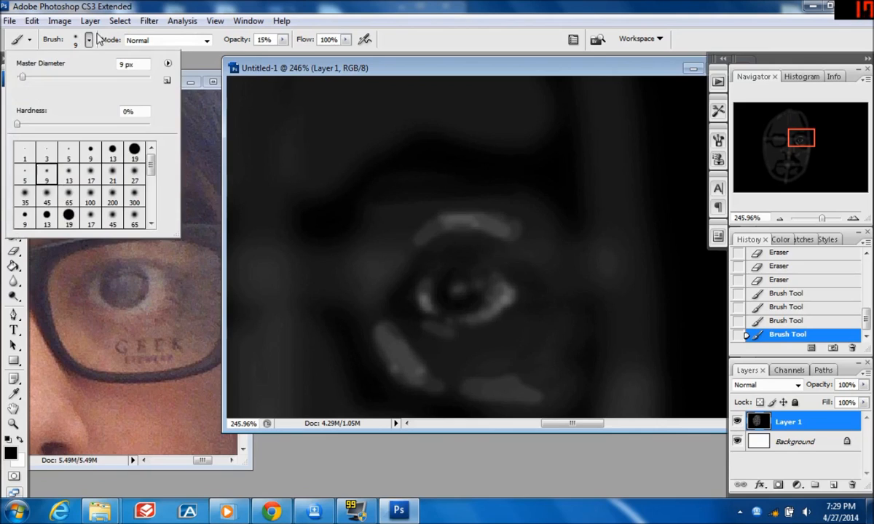
pyautogui.click(283, 39)
pyautogui.click(283, 39)
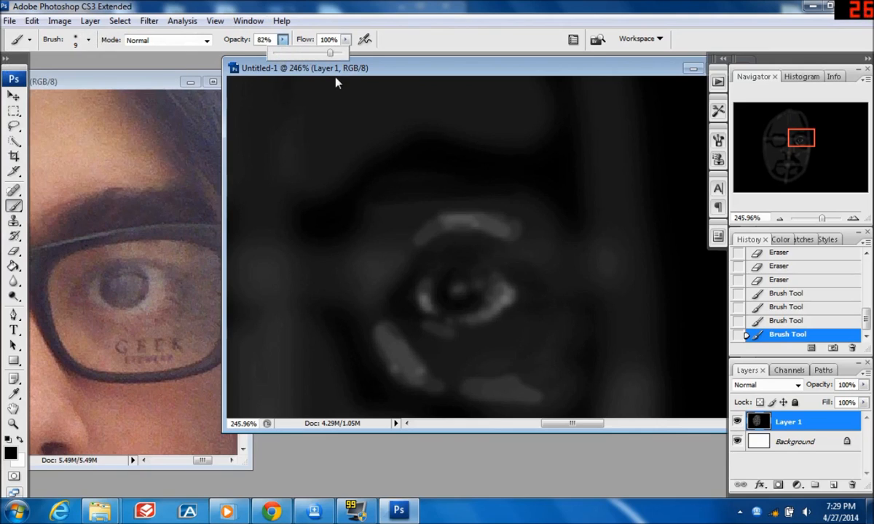
pyautogui.moveTo(282, 274)
pyautogui.mouseDown()
pyautogui.moveTo(452, 207)
pyautogui.moveTo(281, 232)
pyautogui.mouseUp()
pyautogui.moveTo(328, 231)
pyautogui.mouseDown()
pyautogui.moveTo(420, 259)
pyautogui.moveTo(423, 268)
pyautogui.mouseUp()
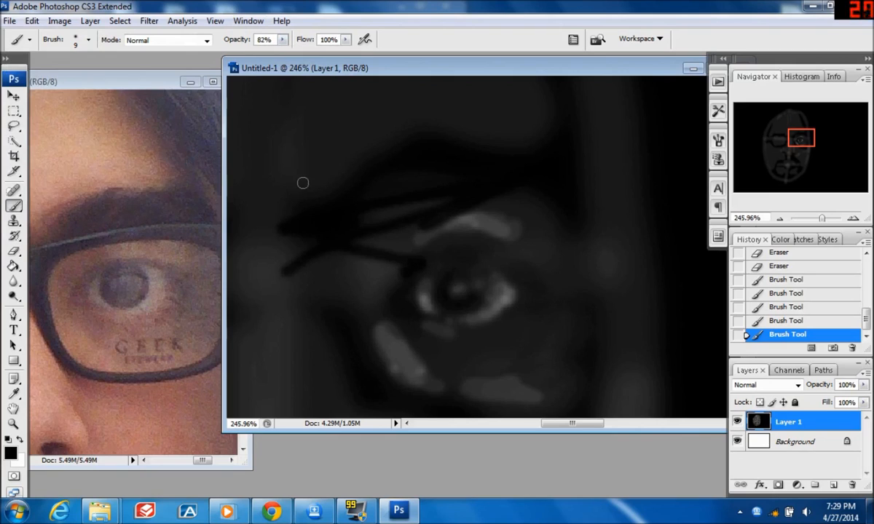
pyautogui.click(761, 321)
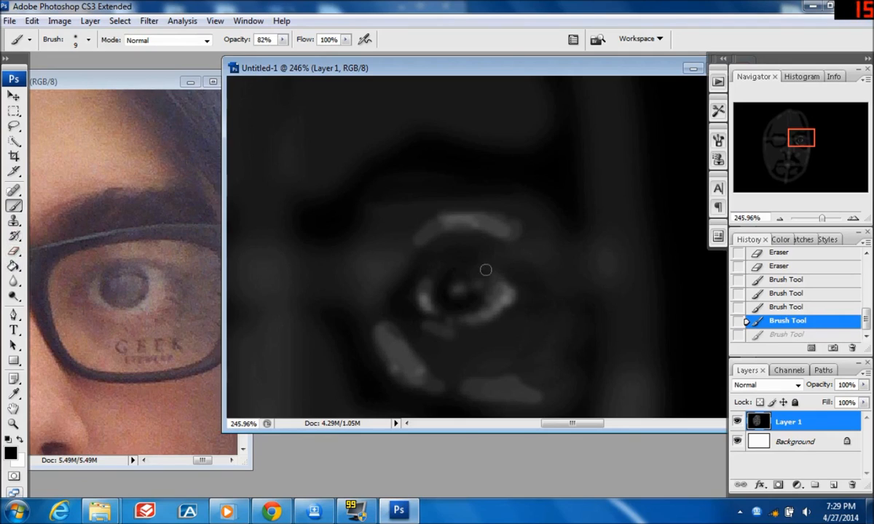
pyautogui.moveTo(282, 39); pyautogui.dragTo(235, 62)
# Deepen the inner and outer parts of the eyebrow with soft black strokes at 15% opacity.
pyautogui.click(348, 190)
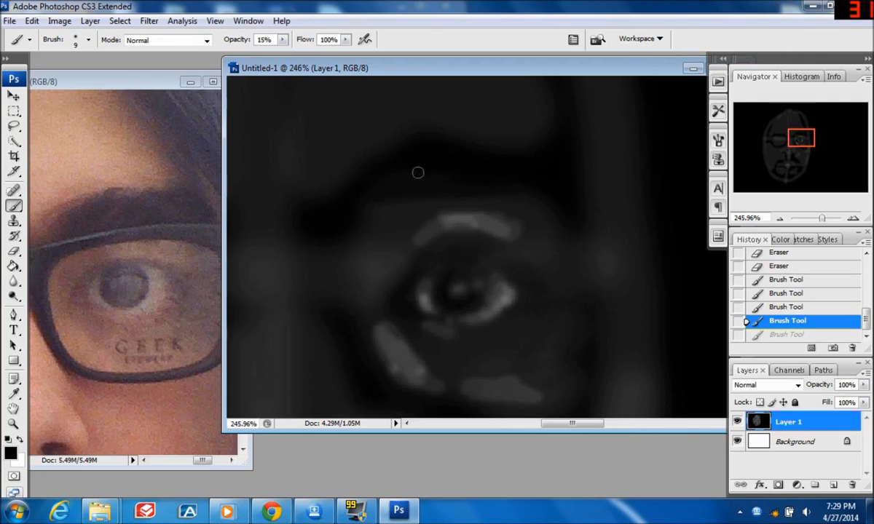
pyautogui.moveTo(399, 163); pyautogui.dragTo(382, 186)
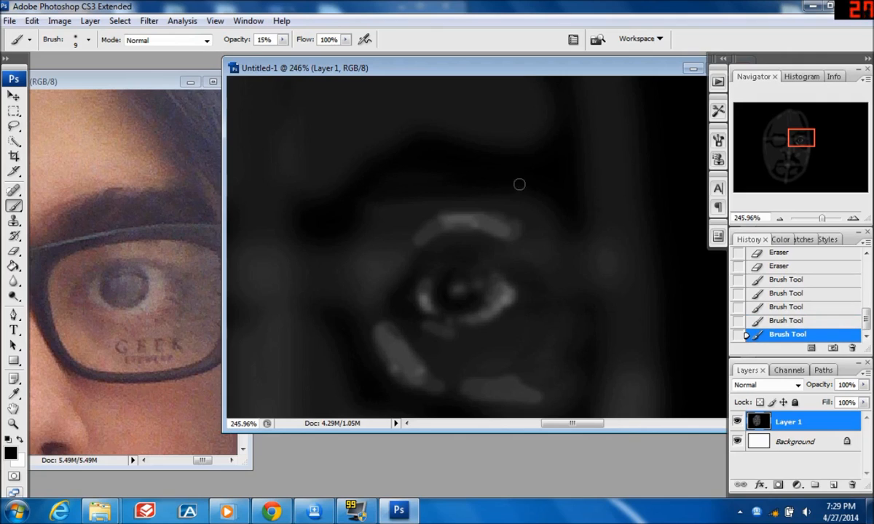
pyautogui.moveTo(525, 185); pyautogui.dragTo(537, 187)
# Widen the reference photo window and rearrange both windows so the whole right-hand glasses lens shows beside the drawing.
pyautogui.click(145, 116)
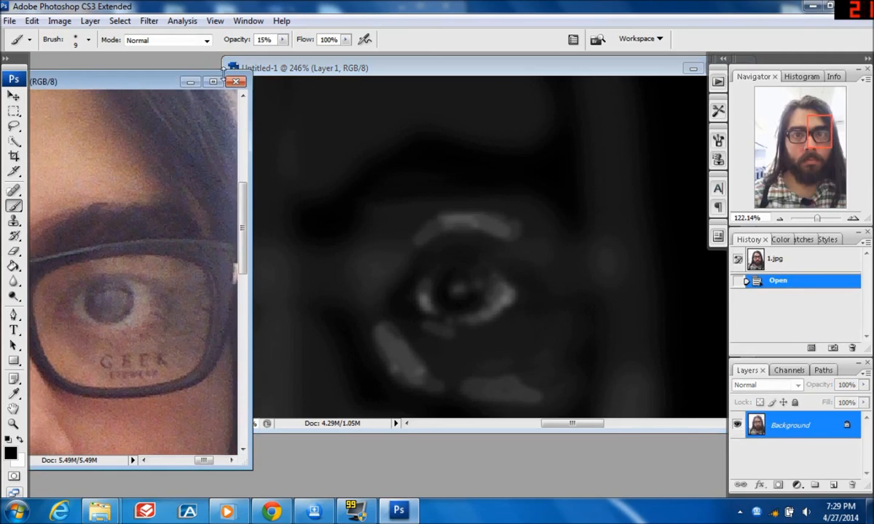
pyautogui.moveTo(247, 129); pyautogui.dragTo(289, 128)
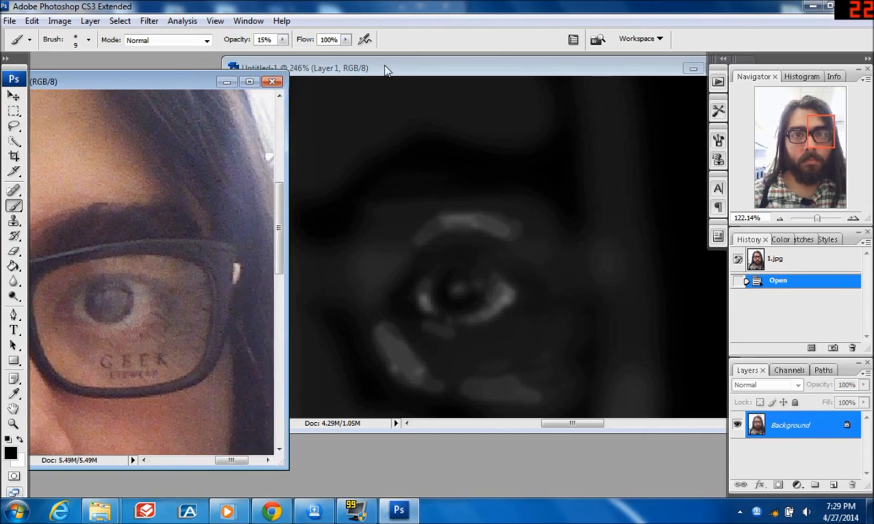
pyautogui.moveTo(404, 72); pyautogui.dragTo(431, 83)
pyautogui.moveTo(143, 73); pyautogui.dragTo(168, 76)
pyautogui.click(406, 76)
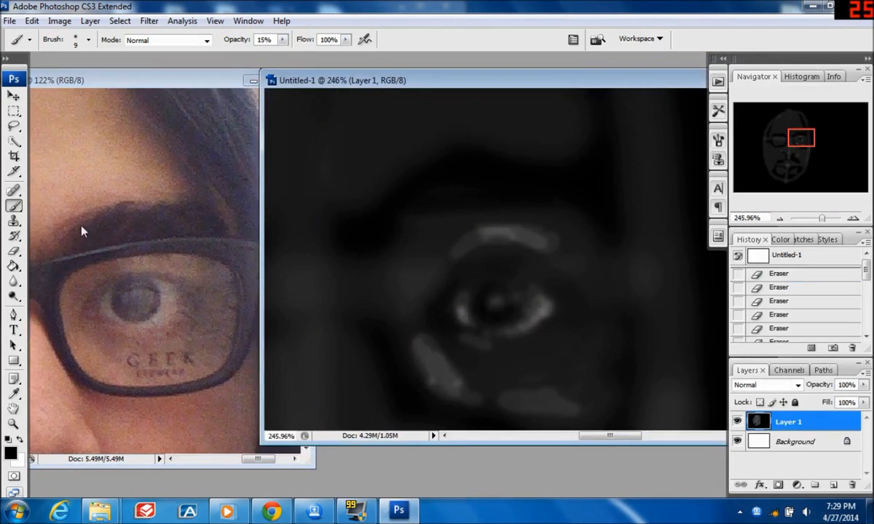
# Erase a thin light line between eyebrow and eye for the top edge of the glasses frame, using a soft 5 px eraser.
pyautogui.click(13, 250)
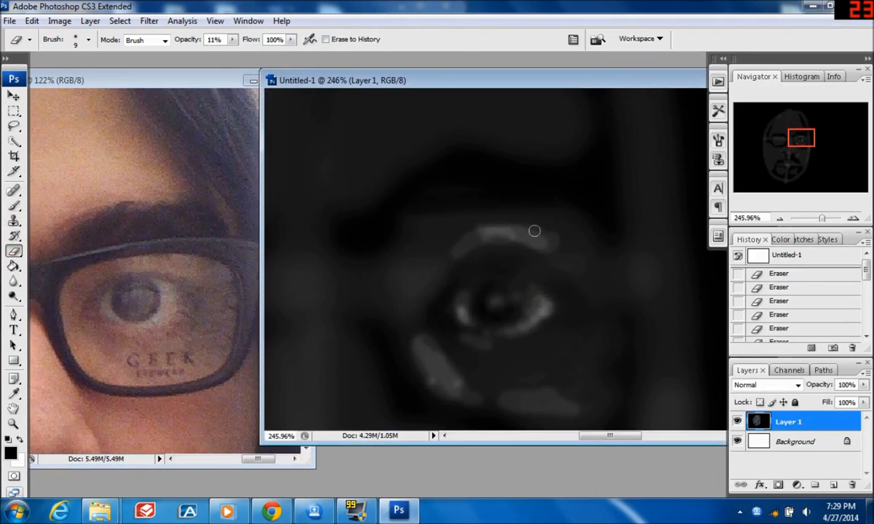
pyautogui.click(89, 40)
pyautogui.click(25, 173)
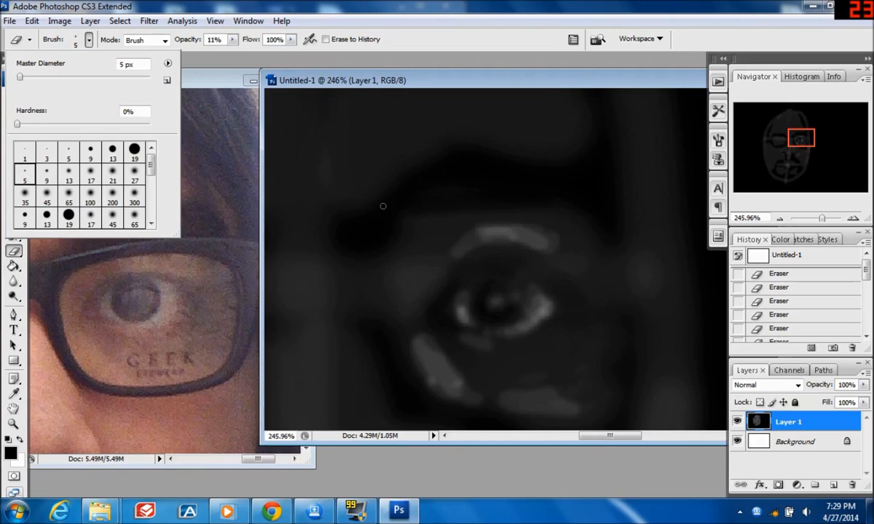
pyautogui.moveTo(381, 212)
pyautogui.mouseDown()
pyautogui.moveTo(448, 196)
pyautogui.moveTo(510, 194)
pyautogui.mouseUp()
pyautogui.moveTo(389, 210); pyautogui.dragTo(451, 196)
pyautogui.moveTo(394, 209)
pyautogui.mouseDown()
pyautogui.moveTo(493, 196)
pyautogui.moveTo(468, 197)
pyautogui.mouseUp()
pyautogui.moveTo(468, 197)
pyautogui.mouseDown()
pyautogui.moveTo(381, 210)
pyautogui.moveTo(441, 194)
pyautogui.moveTo(434, 201)
pyautogui.moveTo(559, 192)
pyautogui.moveTo(594, 204)
pyautogui.mouseUp()
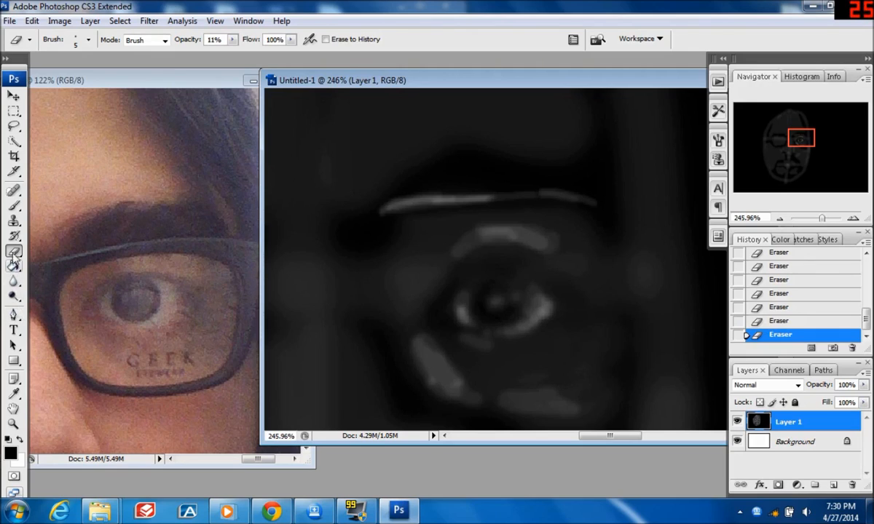
# Darken the area beneath the light frame line and around the lens with a soft 9 px black brush at 15% opacity.
pyautogui.click(13, 205)
pyautogui.moveTo(405, 225)
pyautogui.mouseDown()
pyautogui.moveTo(439, 216)
pyautogui.moveTo(402, 228)
pyautogui.moveTo(430, 202)
pyautogui.moveTo(401, 226)
pyautogui.moveTo(523, 210)
pyautogui.moveTo(576, 213)
pyautogui.moveTo(474, 214)
pyautogui.mouseUp()
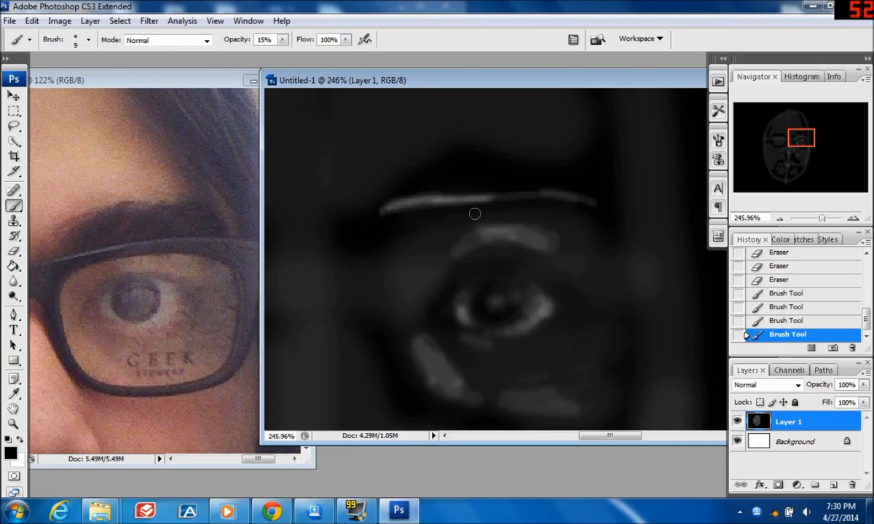
pyautogui.moveTo(421, 223); pyautogui.dragTo(388, 209)
pyautogui.moveTo(451, 204)
pyautogui.mouseDown()
pyautogui.moveTo(552, 198)
pyautogui.moveTo(520, 201)
pyautogui.mouseUp()
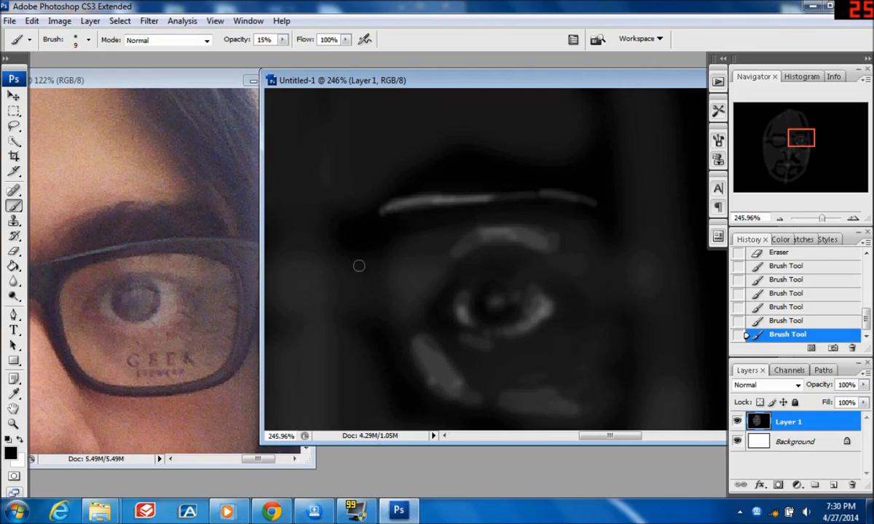
pyautogui.moveTo(368, 275); pyautogui.dragTo(373, 266)
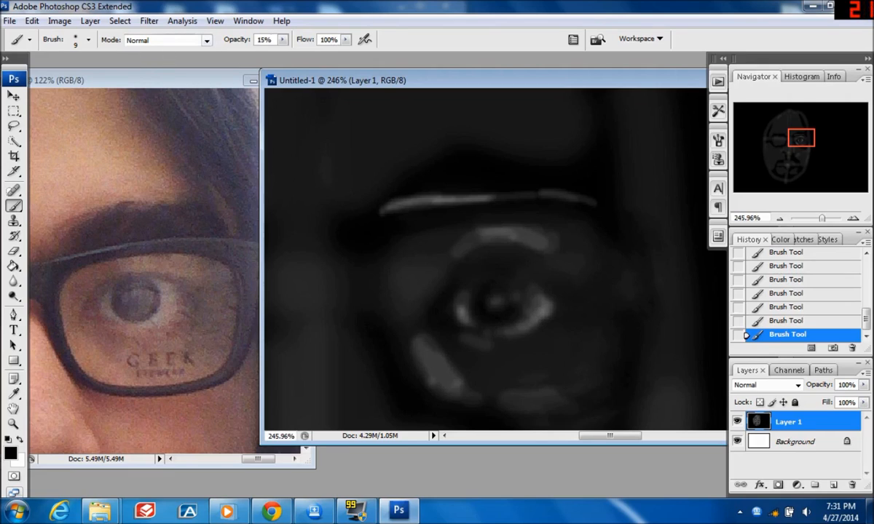
# Darken the upper lid crease and outer edge of the eye with a soft 5 px black brush at 24% opacity.
pyautogui.click(283, 40)
pyautogui.click(289, 53)
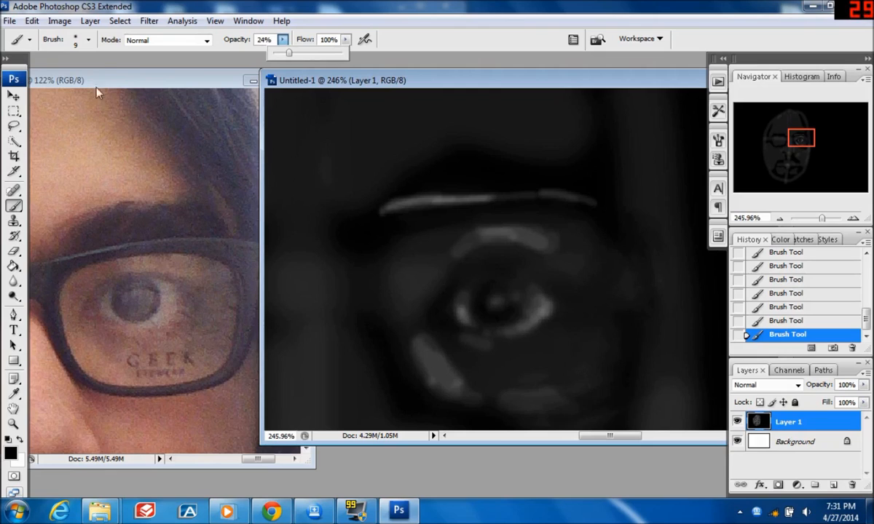
pyautogui.click(88, 40)
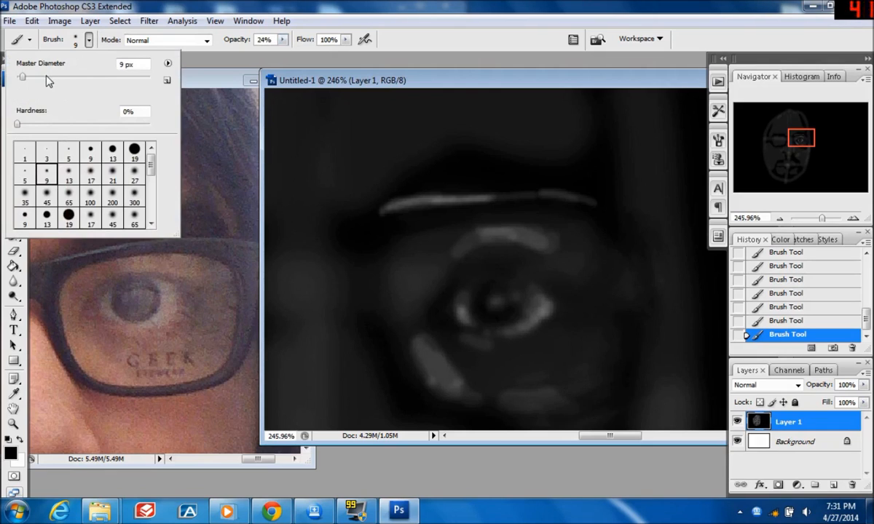
pyautogui.click(24, 174)
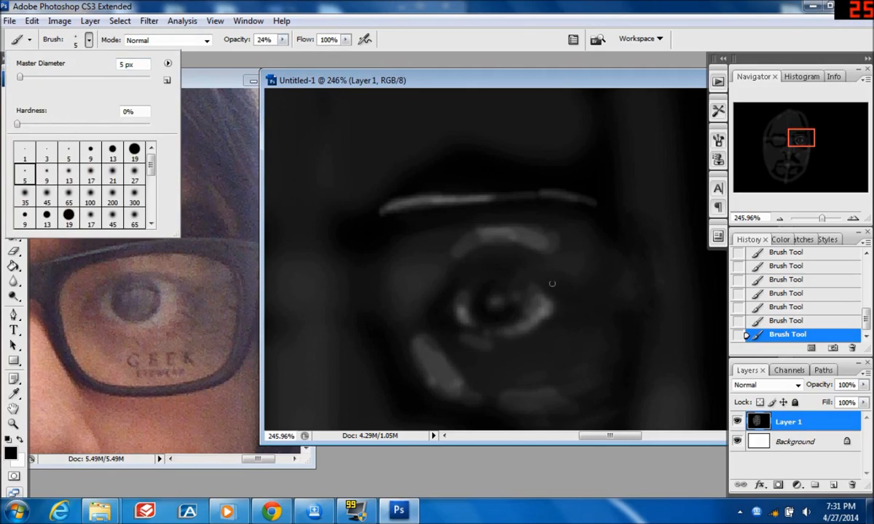
pyautogui.moveTo(512, 262); pyautogui.dragTo(556, 284)
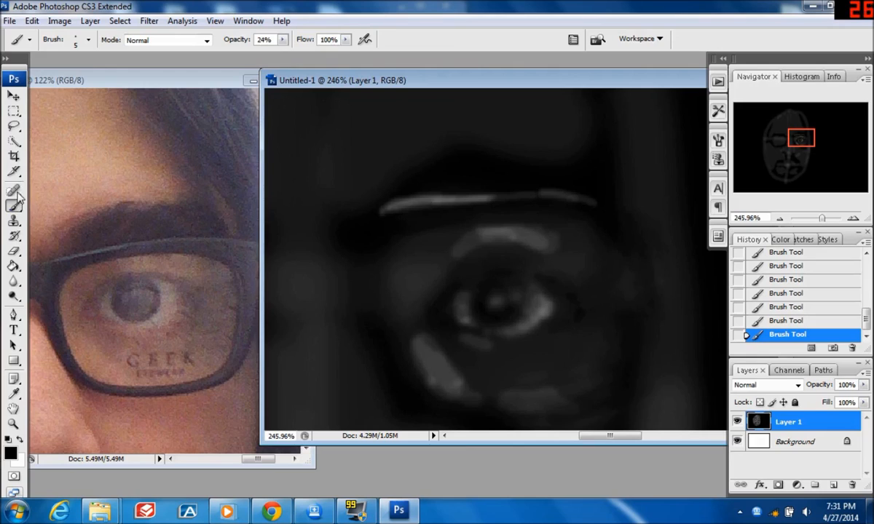
# Erase a brighter highlight along the upper eyelid and its outer corner using the 5 px eraser at 11% opacity, undoing a misplaced stroke.
pyautogui.click(13, 250)
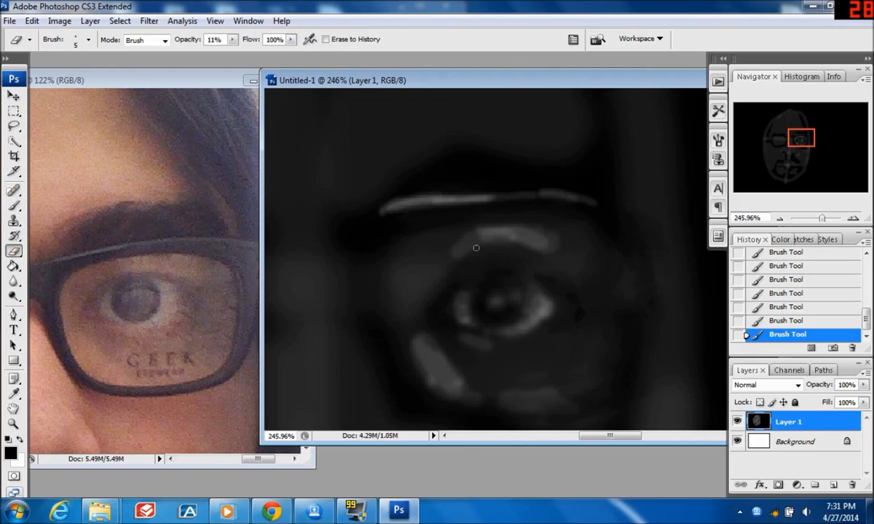
pyautogui.moveTo(495, 248)
pyautogui.mouseDown()
pyautogui.moveTo(520, 255)
pyautogui.moveTo(443, 258)
pyautogui.moveTo(448, 250)
pyautogui.moveTo(540, 243)
pyautogui.moveTo(445, 230)
pyautogui.moveTo(594, 270)
pyautogui.mouseUp()
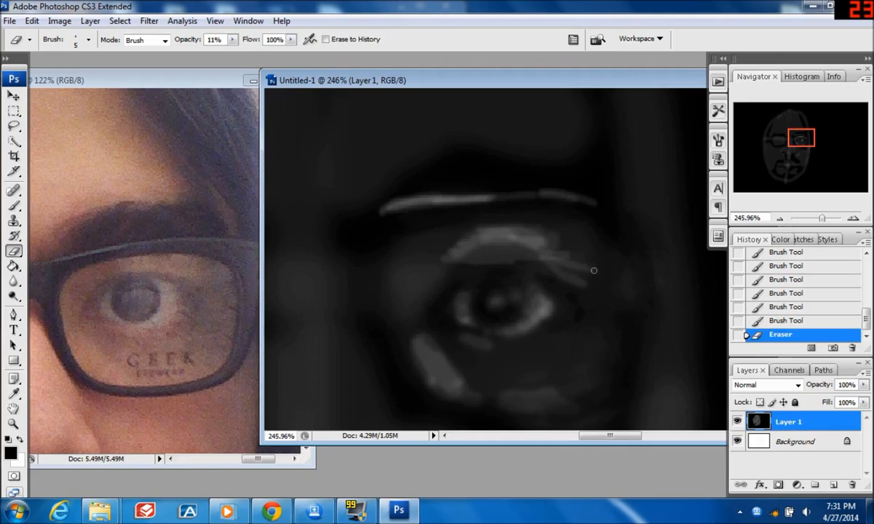
pyautogui.hotkey('ctrl', 'z')
pyautogui.moveTo(518, 245)
pyautogui.mouseDown()
pyautogui.moveTo(555, 250)
pyautogui.moveTo(487, 238)
pyautogui.moveTo(501, 236)
pyautogui.moveTo(441, 238)
pyautogui.moveTo(534, 252)
pyautogui.moveTo(469, 251)
pyautogui.moveTo(514, 241)
pyautogui.moveTo(543, 249)
pyautogui.moveTo(453, 257)
pyautogui.moveTo(541, 258)
pyautogui.mouseUp()
pyautogui.moveTo(540, 256); pyautogui.dragTo(558, 261)
pyautogui.moveTo(472, 247)
pyautogui.mouseDown()
pyautogui.moveTo(480, 238)
pyautogui.moveTo(504, 247)
pyautogui.moveTo(455, 234)
pyautogui.moveTo(502, 246)
pyautogui.moveTo(470, 227)
pyautogui.moveTo(531, 240)
pyautogui.mouseUp()
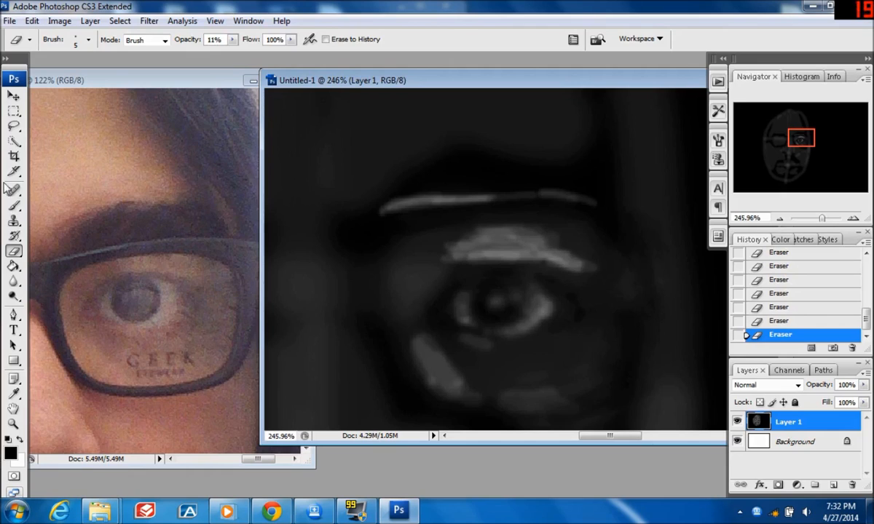
# Tone down the upper edge of the eyelid highlight with a soft 13 px black brush at 24% opacity.
pyautogui.click(13, 205)
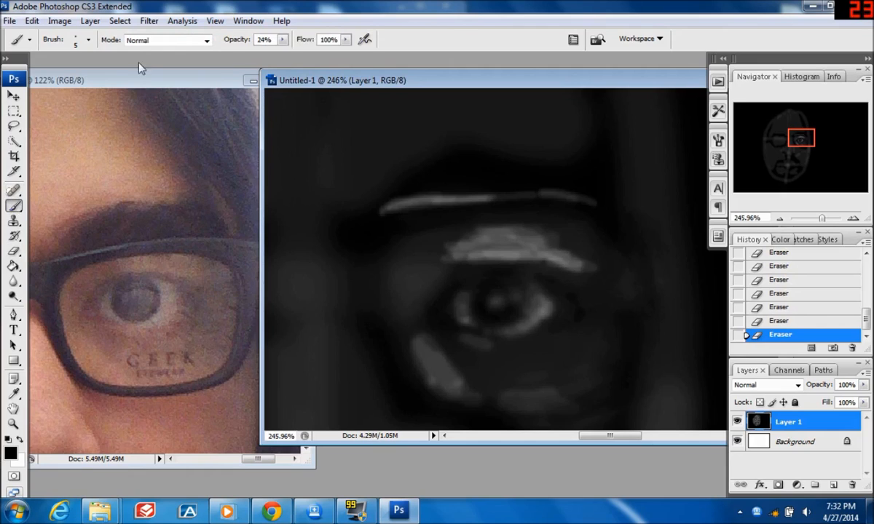
pyautogui.click(88, 40)
pyautogui.click(106, 166)
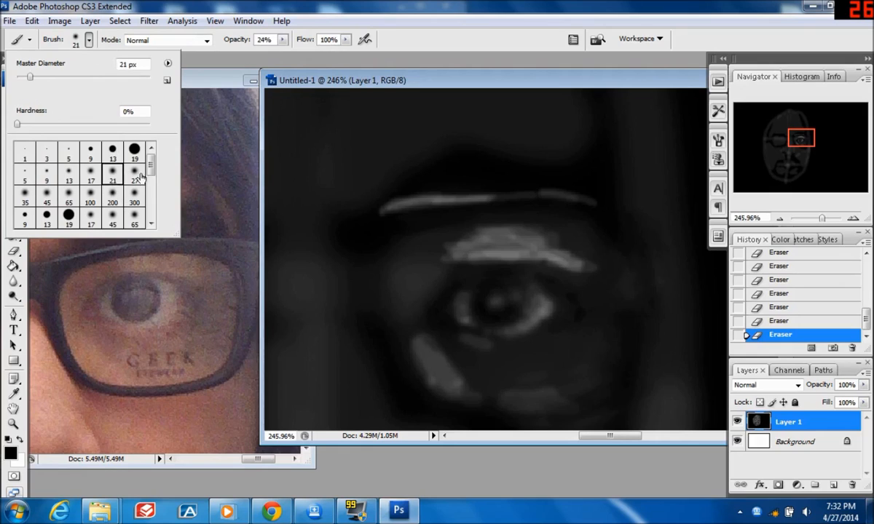
pyautogui.click(64, 177)
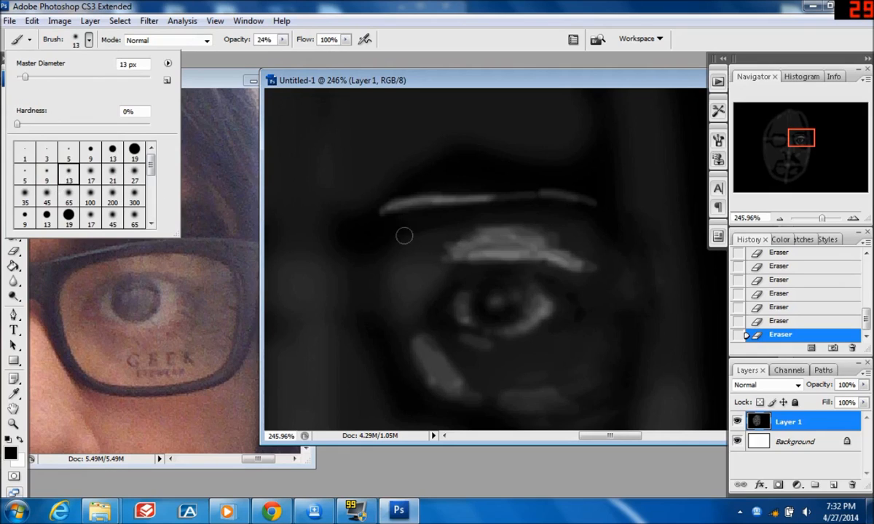
pyautogui.moveTo(458, 239)
pyautogui.mouseDown()
pyautogui.moveTo(529, 231)
pyautogui.moveTo(452, 238)
pyautogui.moveTo(544, 231)
pyautogui.mouseUp()
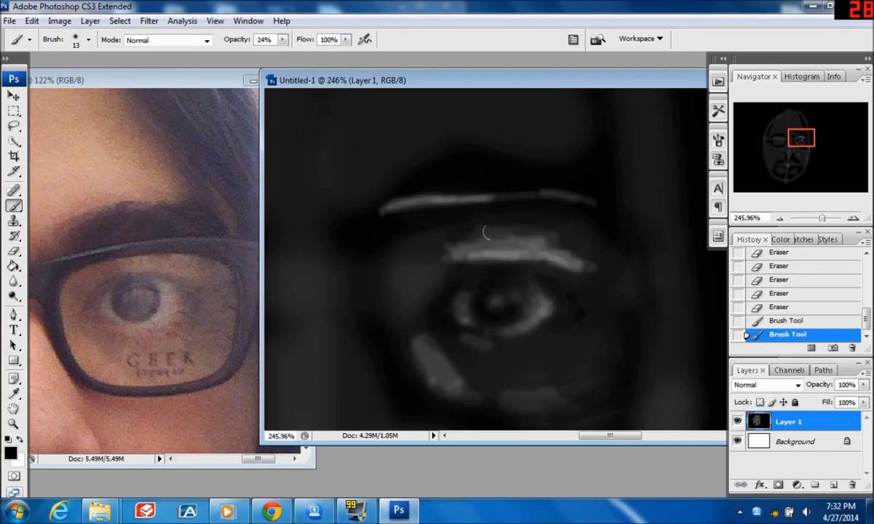
pyautogui.moveTo(460, 228); pyautogui.dragTo(525, 237)
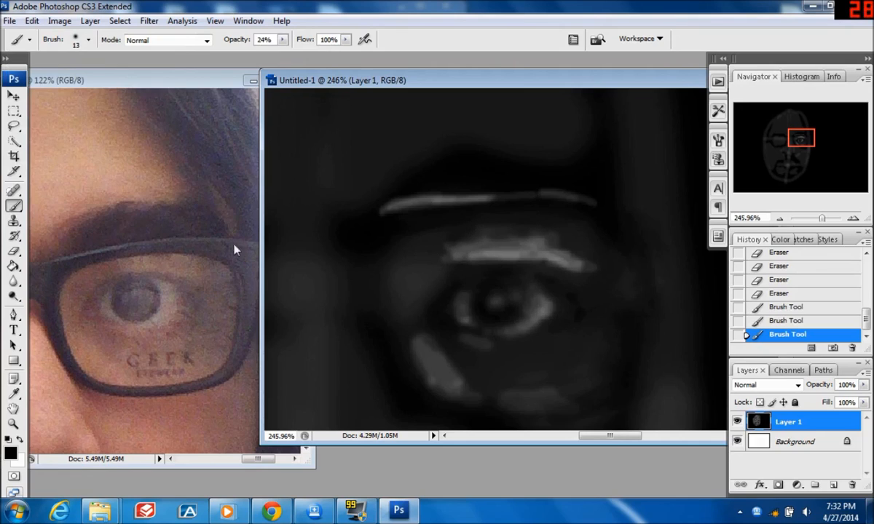
# Erase a curved light edge from the upper eyelid down the inner side of the eye socket with the 5 px eraser.
pyautogui.click(13, 250)
pyautogui.moveTo(459, 234)
pyautogui.mouseDown()
pyautogui.moveTo(447, 240)
pyautogui.moveTo(472, 225)
pyautogui.moveTo(468, 237)
pyautogui.mouseUp()
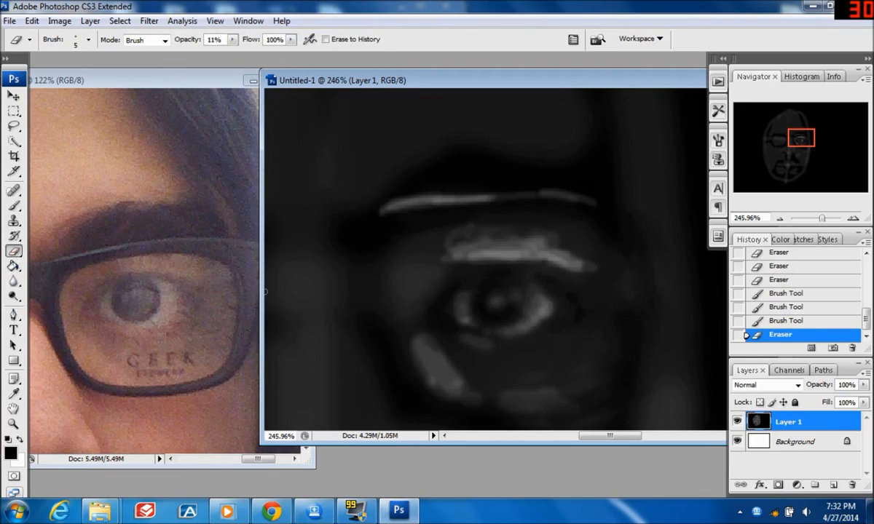
pyautogui.moveTo(421, 216)
pyautogui.mouseDown()
pyautogui.moveTo(390, 244)
pyautogui.moveTo(387, 283)
pyautogui.mouseUp()
pyautogui.moveTo(429, 235)
pyautogui.mouseDown()
pyautogui.moveTo(393, 288)
pyautogui.moveTo(397, 310)
pyautogui.moveTo(391, 281)
pyautogui.moveTo(438, 231)
pyautogui.moveTo(380, 247)
pyautogui.moveTo(384, 233)
pyautogui.mouseUp()
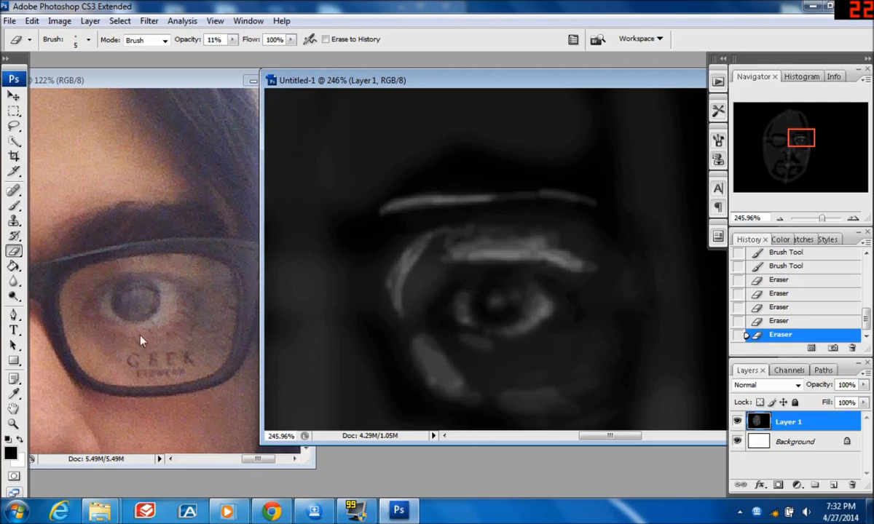
# Soften the curved highlight at the inner side of the eye socket with the 13 px black brush at 13% opacity.
pyautogui.press('b')
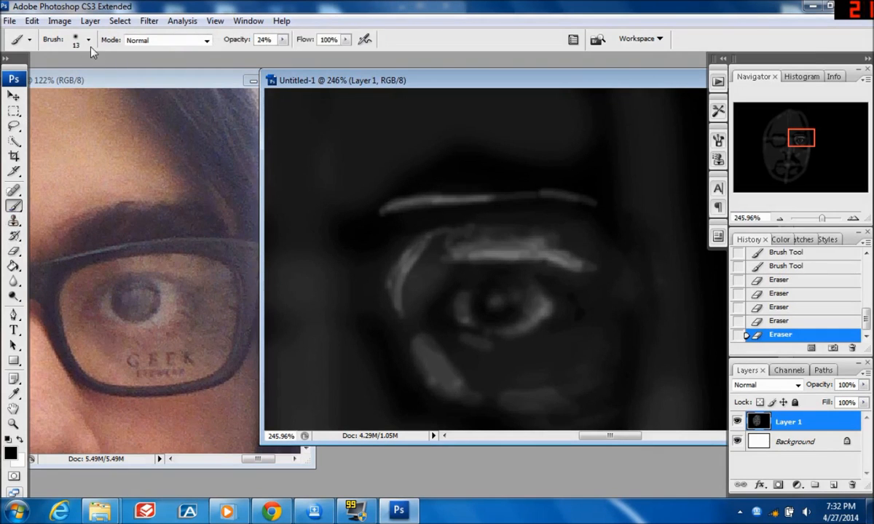
pyautogui.click(283, 39)
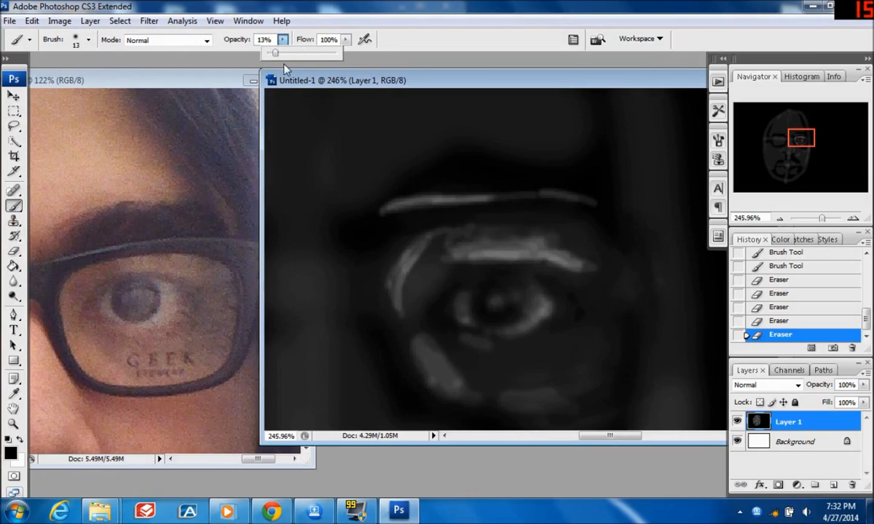
pyautogui.moveTo(468, 233)
pyautogui.mouseDown()
pyautogui.moveTo(428, 260)
pyautogui.moveTo(431, 244)
pyautogui.moveTo(396, 292)
pyautogui.moveTo(414, 258)
pyautogui.moveTo(410, 291)
pyautogui.mouseUp()
pyautogui.moveTo(430, 237)
pyautogui.mouseDown()
pyautogui.moveTo(443, 243)
pyautogui.moveTo(439, 258)
pyautogui.mouseUp()
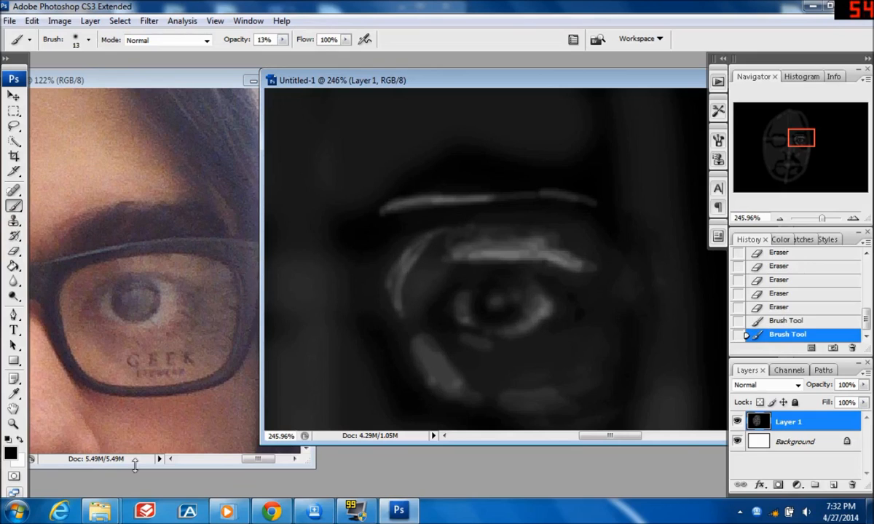
# Erase thin light lines beside the inner eye corner and beneath the lower lid with the 5 px eraser, undoing a stray stroke.
pyautogui.click(13, 251)
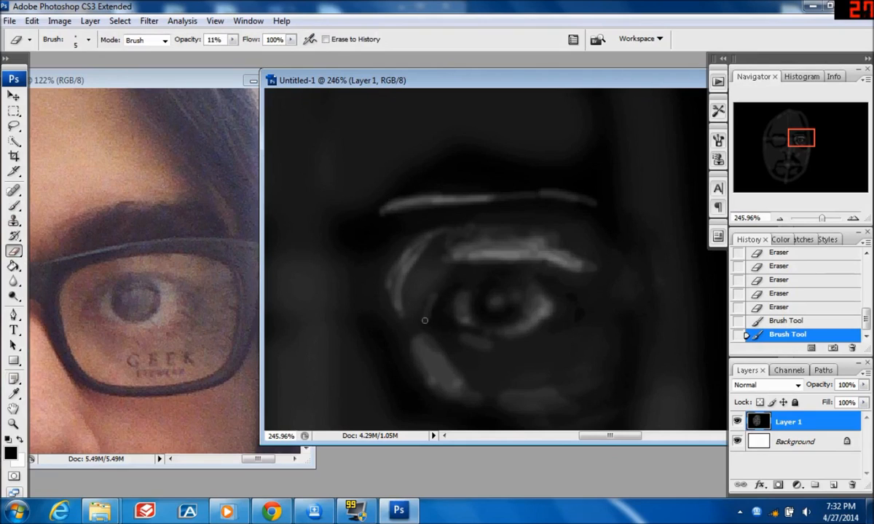
pyautogui.moveTo(431, 326); pyautogui.dragTo(426, 331)
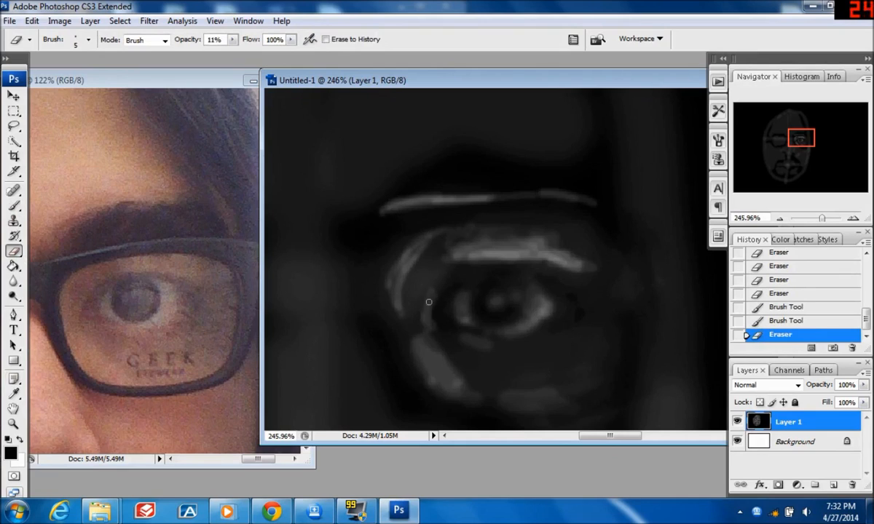
pyautogui.moveTo(431, 293)
pyautogui.mouseDown()
pyautogui.moveTo(430, 372)
pyautogui.moveTo(428, 341)
pyautogui.mouseUp()
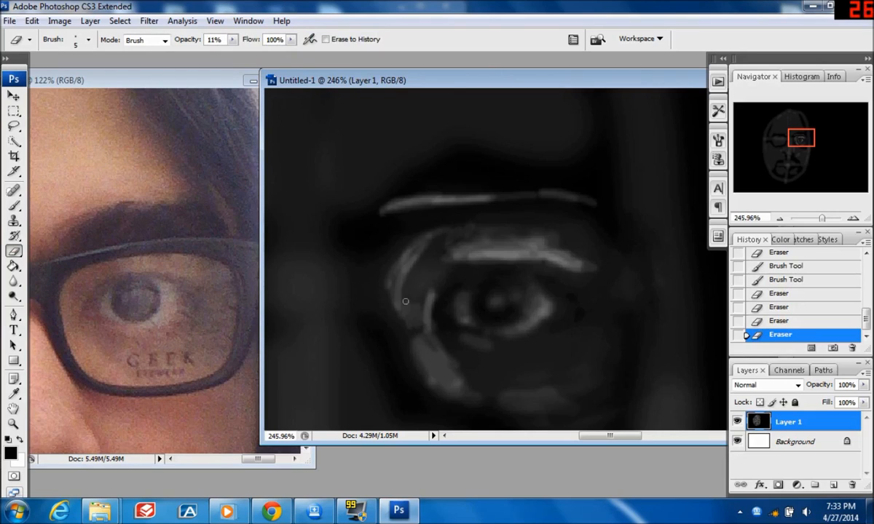
pyautogui.moveTo(409, 262)
pyautogui.mouseDown()
pyautogui.moveTo(430, 301)
pyautogui.moveTo(449, 314)
pyautogui.moveTo(450, 337)
pyautogui.mouseUp()
pyautogui.hotkey('ctrl', 'z')
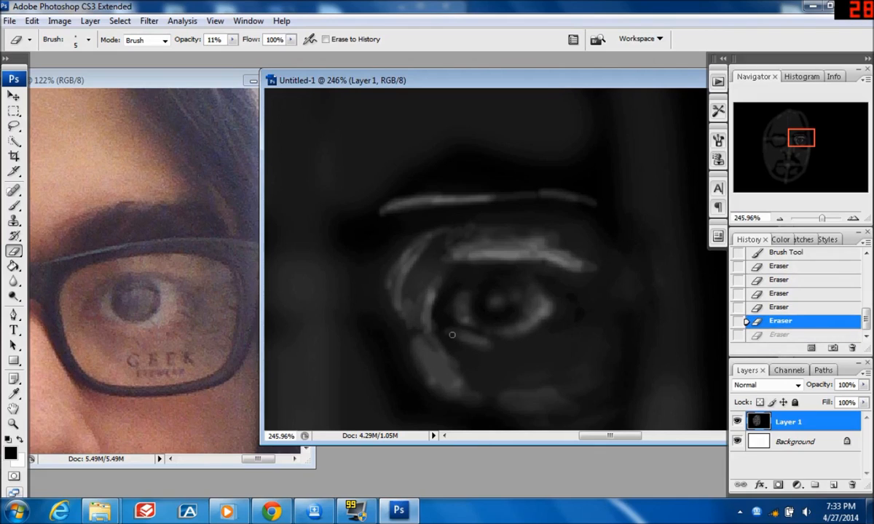
pyautogui.moveTo(487, 343)
pyautogui.mouseDown()
pyautogui.moveTo(516, 344)
pyautogui.moveTo(451, 340)
pyautogui.moveTo(455, 333)
pyautogui.moveTo(489, 344)
pyautogui.moveTo(459, 334)
pyautogui.moveTo(487, 343)
pyautogui.mouseUp()
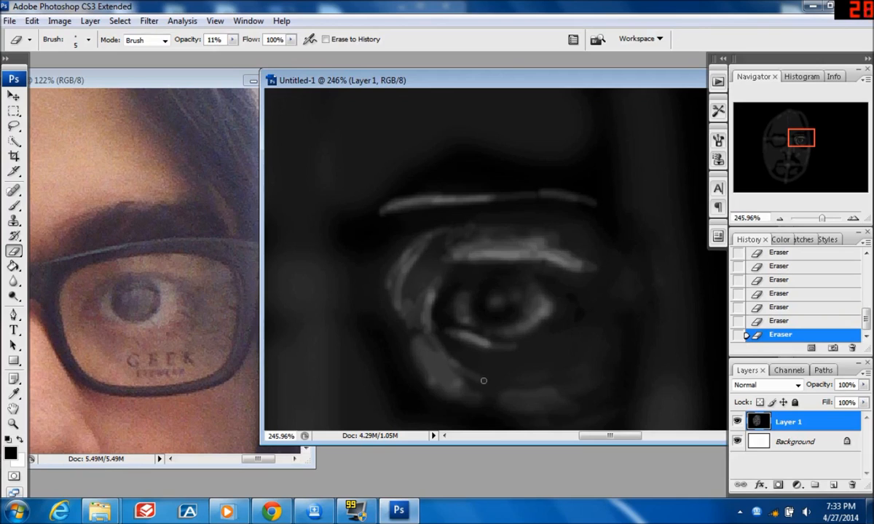
# Bring the nose area into view in both the drawing and the reference photo, and move the drawing window clear of the photo.
pyautogui.moveTo(822, 219); pyautogui.dragTo(815, 220)
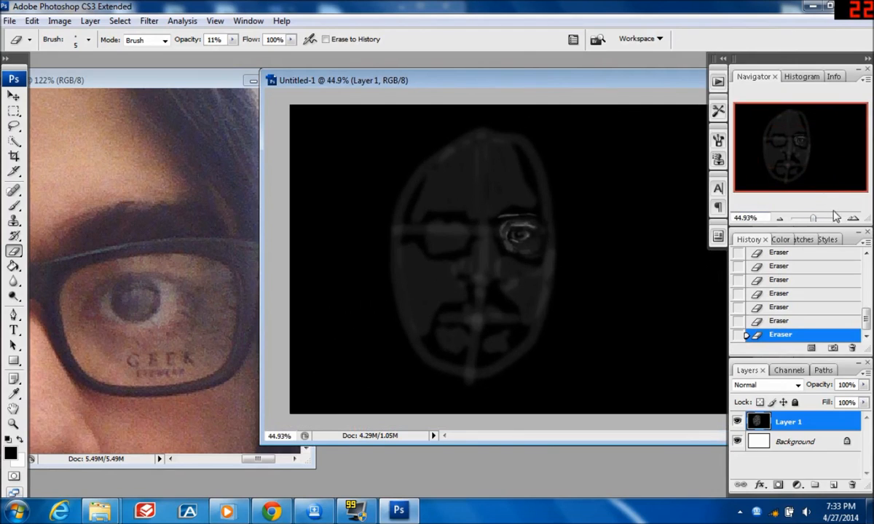
pyautogui.moveTo(816, 219); pyautogui.dragTo(819, 208)
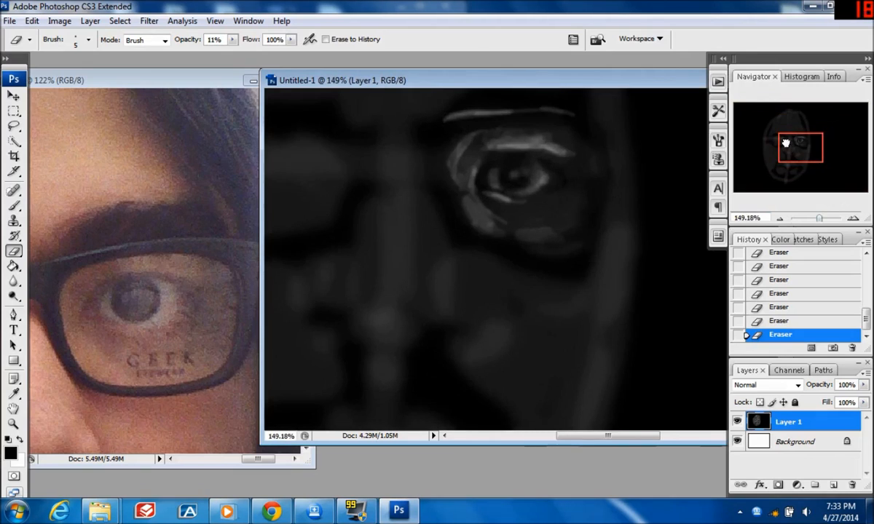
pyautogui.moveTo(788, 140)
pyautogui.mouseDown()
pyautogui.moveTo(780, 153)
pyautogui.moveTo(775, 141)
pyautogui.mouseUp()
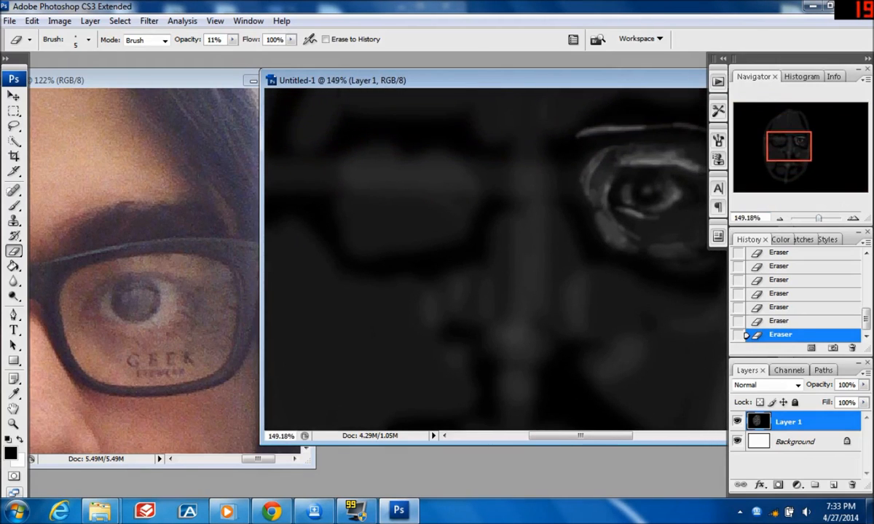
pyautogui.click(201, 204)
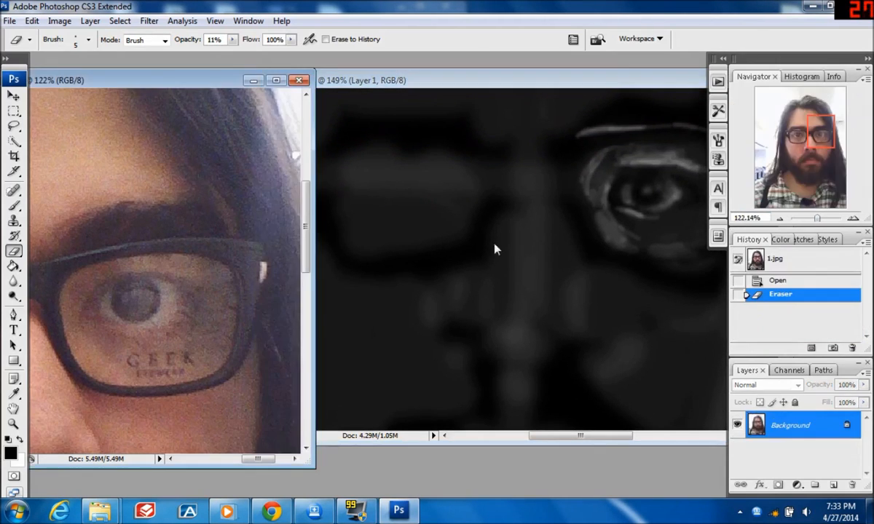
pyautogui.moveTo(821, 120); pyautogui.dragTo(804, 133)
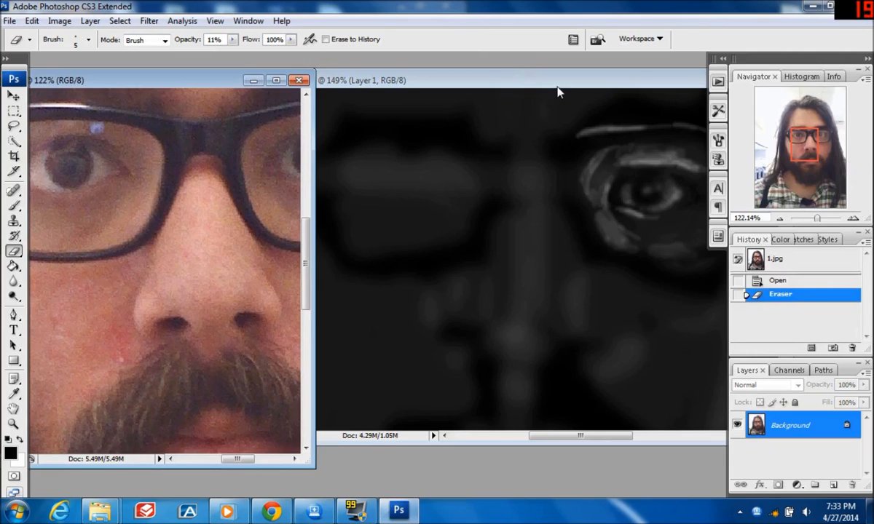
pyautogui.click(524, 83)
pyautogui.moveTo(444, 89); pyautogui.dragTo(486, 105)
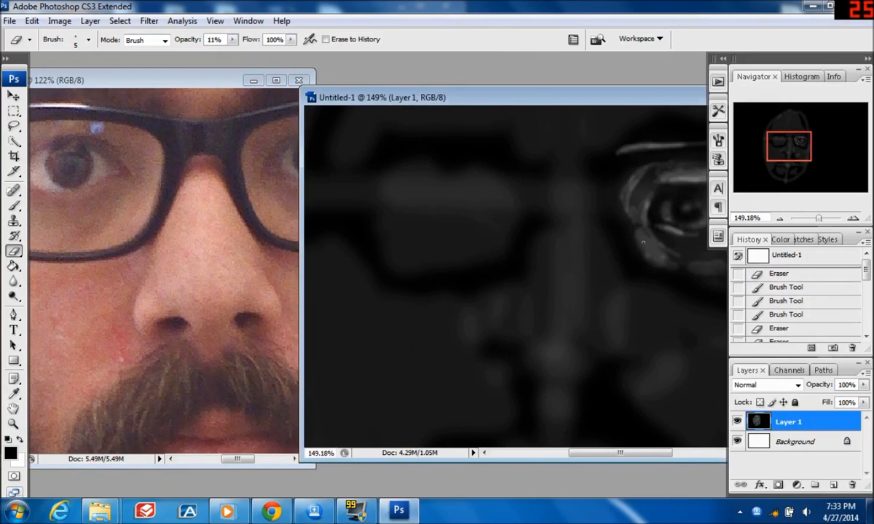
# Erase small light patches around the nostrils and both sides of the nose tip with the 5 px eraser at 11% opacity, undoing stray strokes.
pyautogui.moveTo(644, 276); pyautogui.dragTo(639, 341)
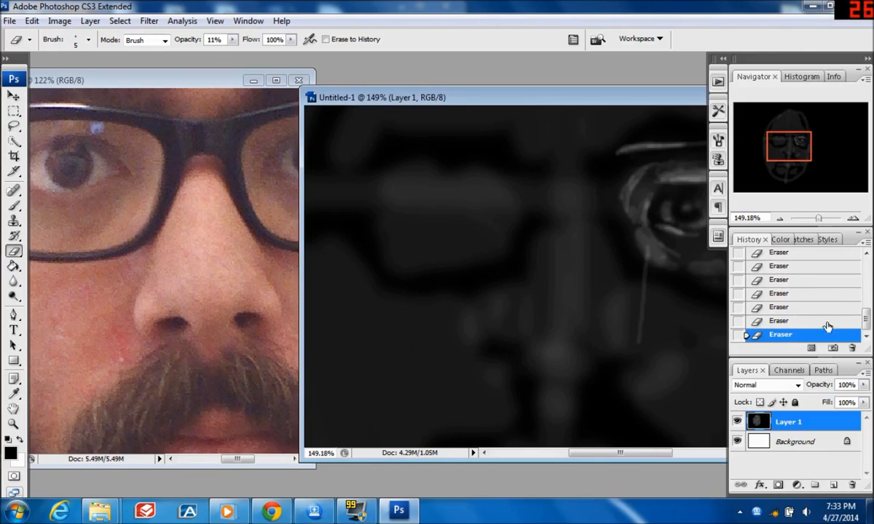
pyautogui.hotkey('ctrl', 'z')
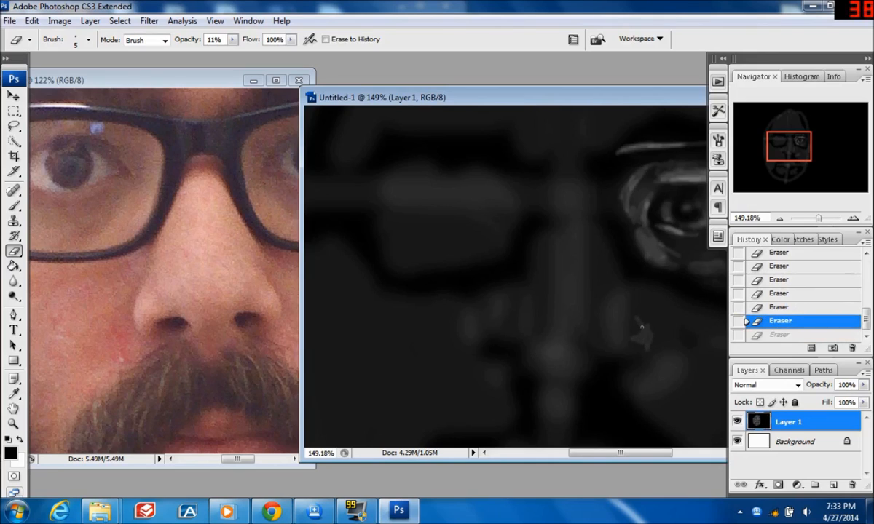
pyautogui.hotkey('ctrl', 'z')
pyautogui.moveTo(618, 303)
pyautogui.mouseDown()
pyautogui.moveTo(591, 334)
pyautogui.moveTo(590, 320)
pyautogui.moveTo(610, 301)
pyautogui.mouseUp()
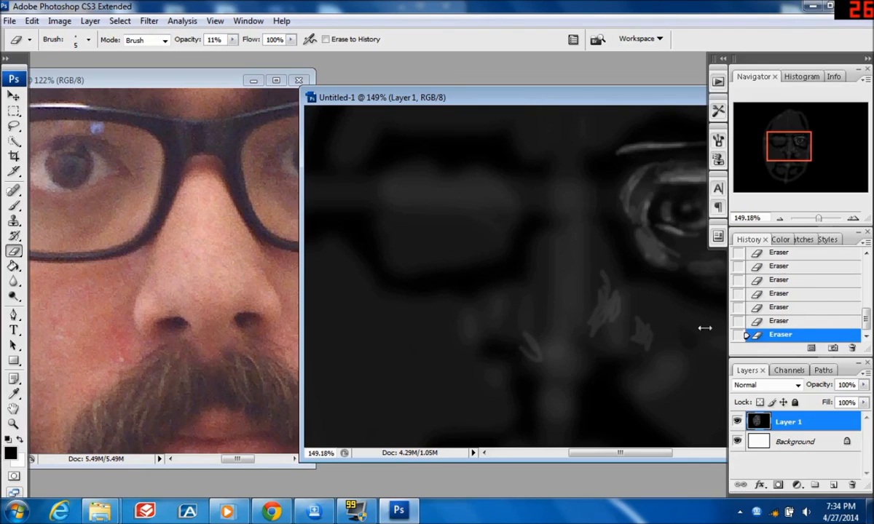
pyautogui.hotkey('ctrl', 'z')
pyautogui.moveTo(528, 335); pyautogui.dragTo(535, 341)
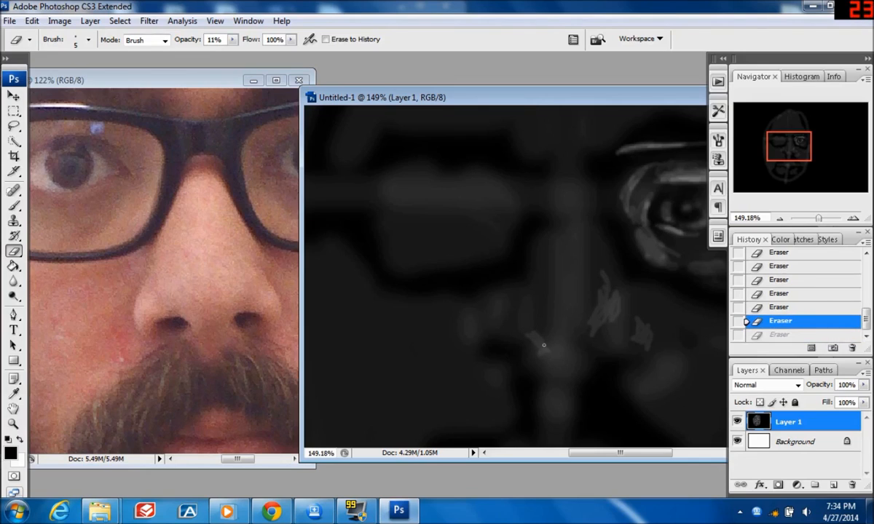
pyautogui.moveTo(535, 361); pyautogui.dragTo(522, 332)
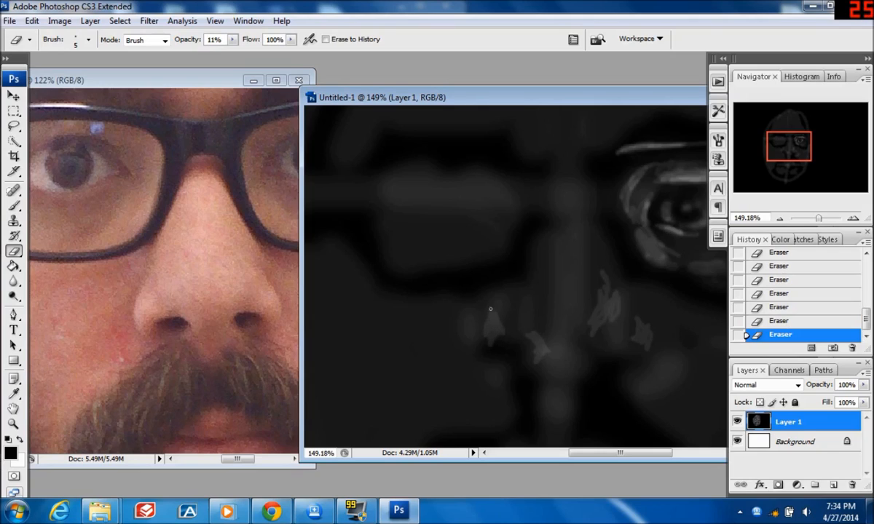
pyautogui.moveTo(492, 314); pyautogui.dragTo(507, 328)
# Lighten the nose bridge, tip, nostril wings and the area just below the nose with the soft 17 px eraser at 11% opacity.
pyautogui.click(232, 39)
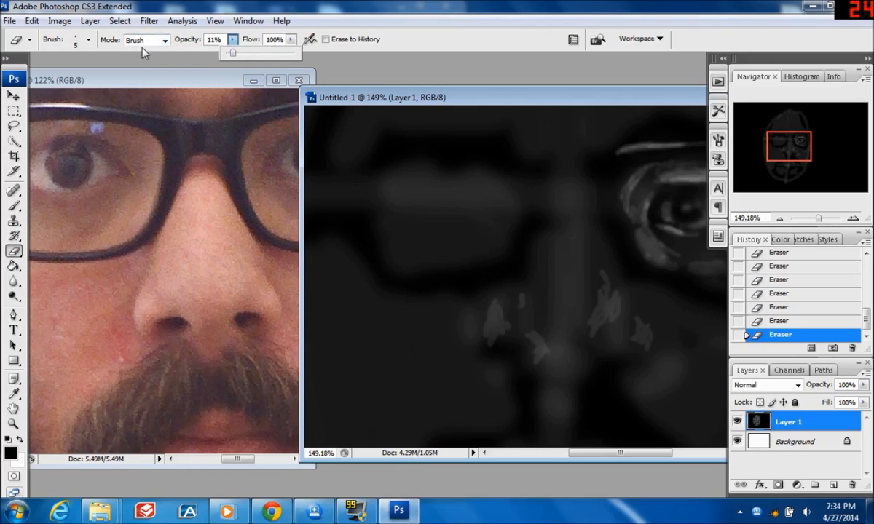
pyautogui.click(88, 39)
pyautogui.click(90, 169)
pyautogui.moveTo(559, 216)
pyautogui.mouseDown()
pyautogui.moveTo(552, 246)
pyautogui.moveTo(534, 251)
pyautogui.moveTo(535, 283)
pyautogui.moveTo(492, 304)
pyautogui.moveTo(492, 295)
pyautogui.moveTo(503, 308)
pyautogui.moveTo(511, 296)
pyautogui.moveTo(487, 332)
pyautogui.moveTo(463, 314)
pyautogui.moveTo(502, 301)
pyautogui.moveTo(510, 319)
pyautogui.moveTo(539, 333)
pyautogui.moveTo(523, 357)
pyautogui.moveTo(585, 329)
pyautogui.moveTo(552, 184)
pyautogui.moveTo(560, 238)
pyautogui.mouseUp()
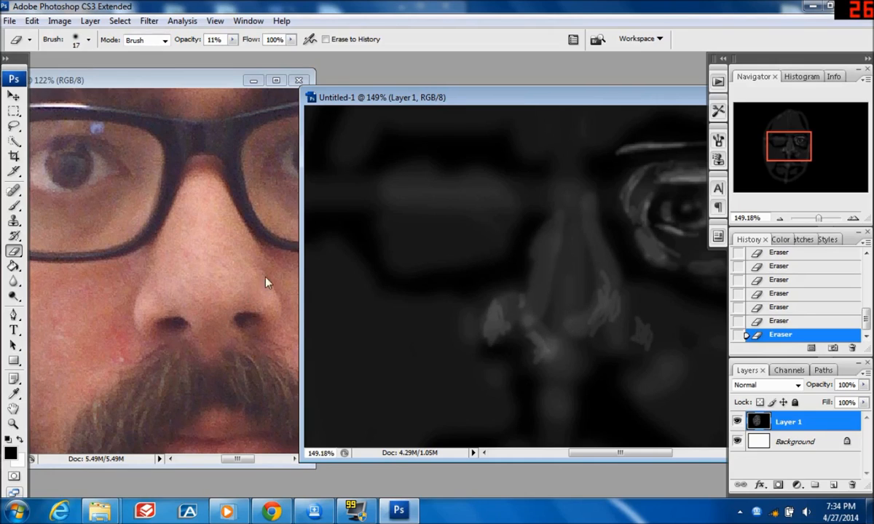
pyautogui.moveTo(598, 279)
pyautogui.mouseDown()
pyautogui.moveTo(567, 224)
pyautogui.moveTo(590, 271)
pyautogui.moveTo(583, 210)
pyautogui.moveTo(593, 274)
pyautogui.moveTo(582, 296)
pyautogui.moveTo(570, 295)
pyautogui.moveTo(566, 251)
pyautogui.moveTo(583, 299)
pyautogui.moveTo(559, 317)
pyautogui.moveTo(560, 265)
pyautogui.moveTo(548, 319)
pyautogui.moveTo(563, 340)
pyautogui.moveTo(575, 236)
pyautogui.moveTo(562, 228)
pyautogui.moveTo(580, 284)
pyautogui.moveTo(622, 356)
pyautogui.moveTo(650, 384)
pyautogui.moveTo(632, 338)
pyautogui.mouseUp()
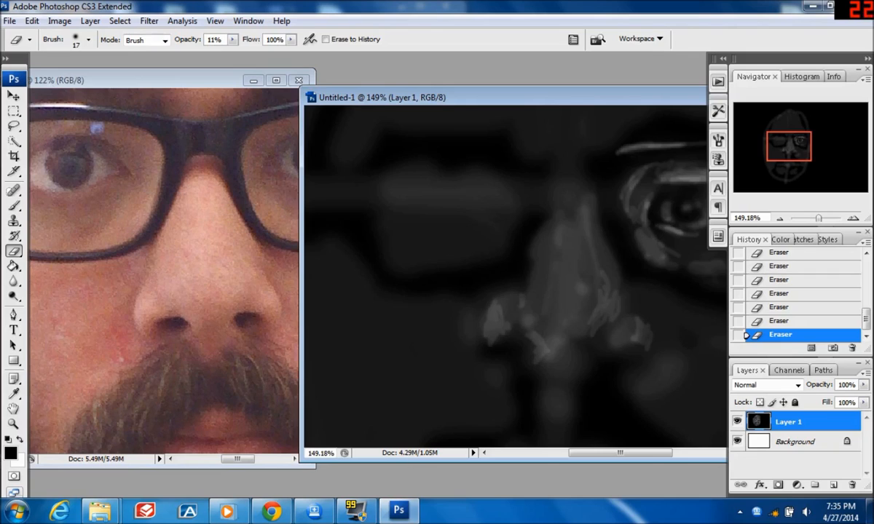
pyautogui.moveTo(583, 363)
pyautogui.mouseDown()
pyautogui.moveTo(567, 387)
pyautogui.moveTo(549, 384)
pyautogui.moveTo(566, 415)
pyautogui.mouseUp()
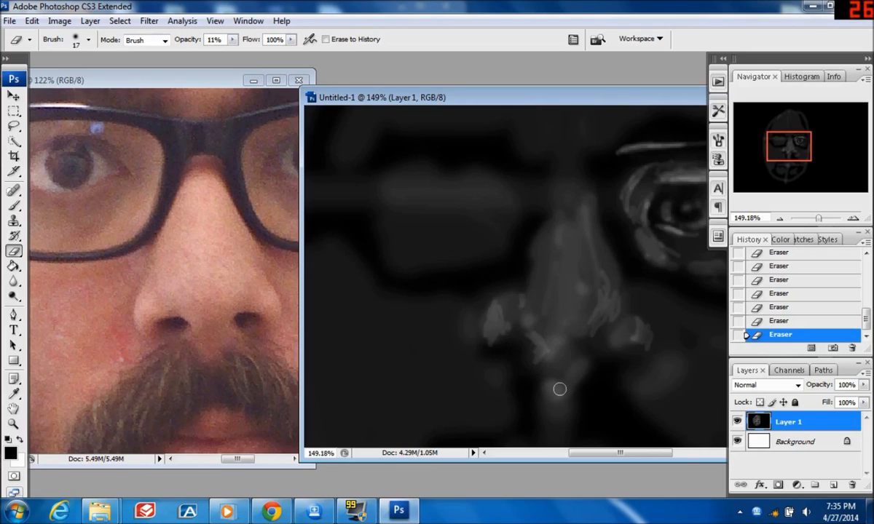
# Darken both nostrils with the soft 13 px black brush at 13% opacity.
pyautogui.click(88, 39)
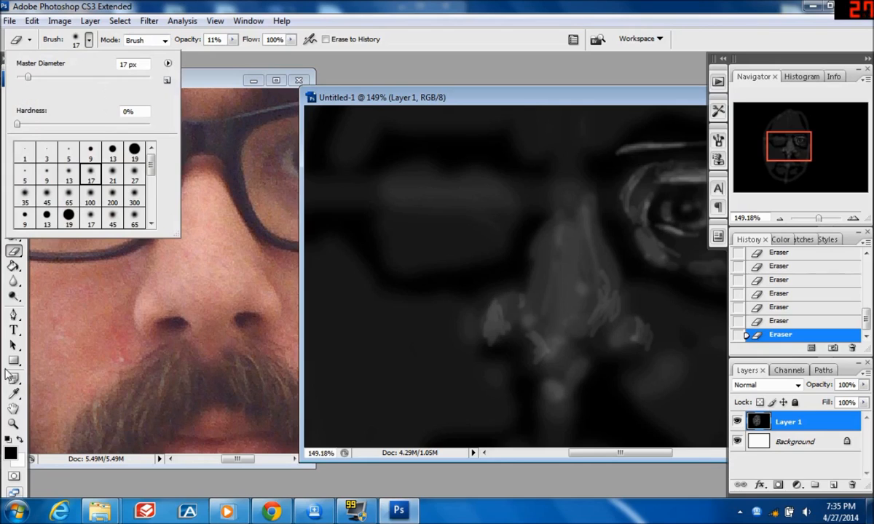
pyautogui.click(81, 39)
pyautogui.click(14, 206)
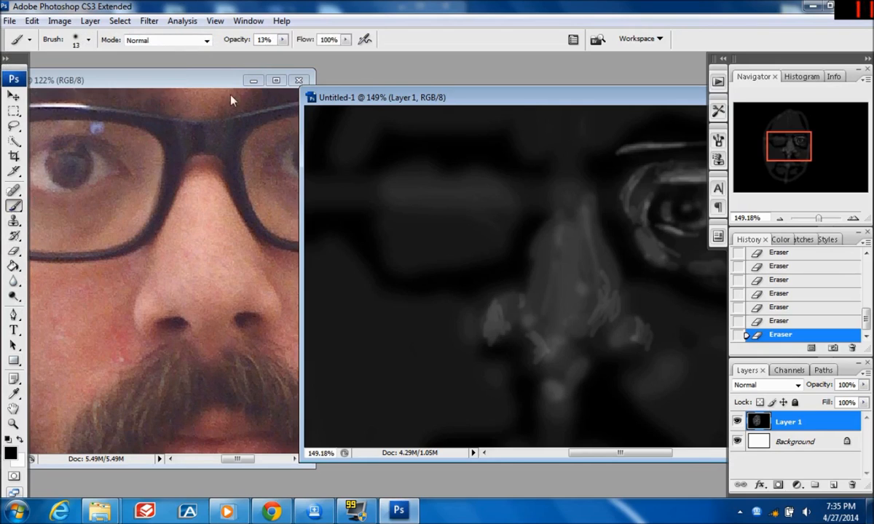
pyautogui.moveTo(514, 346); pyautogui.dragTo(524, 350)
pyautogui.click(525, 351)
pyautogui.click(526, 352)
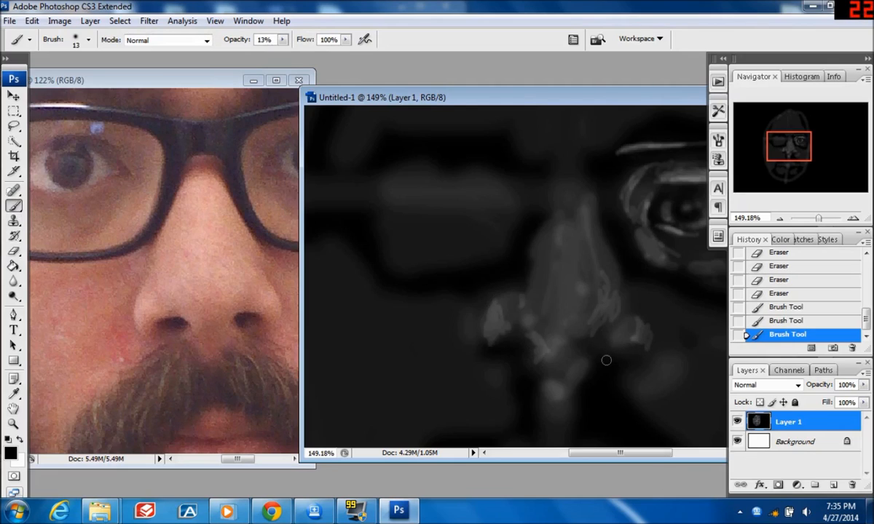
pyautogui.moveTo(608, 353); pyautogui.dragTo(617, 349)
pyautogui.click(612, 351)
pyautogui.moveTo(627, 350); pyautogui.dragTo(615, 351)
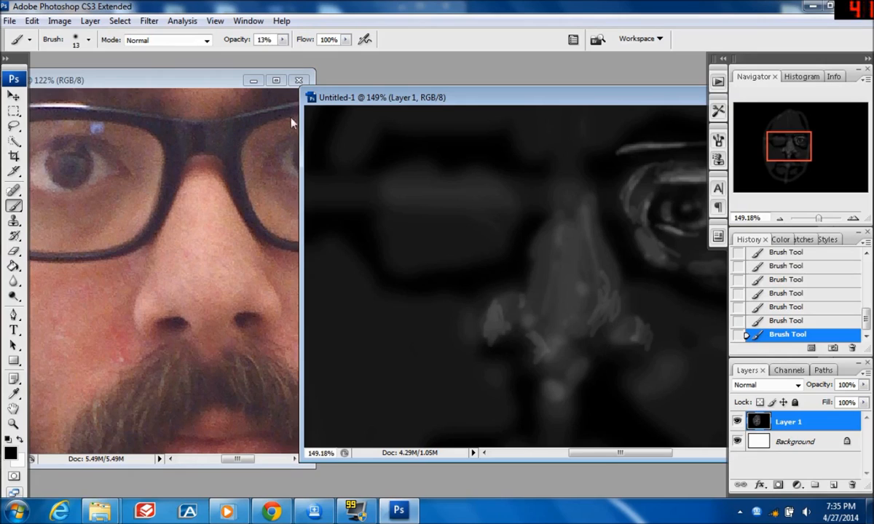
# Erase light edges beneath the nostrils and along the nostril wing farther from the detailed eye with the soft 13 px eraser at 11% opacity.
pyautogui.click(13, 250)
pyautogui.click(88, 42)
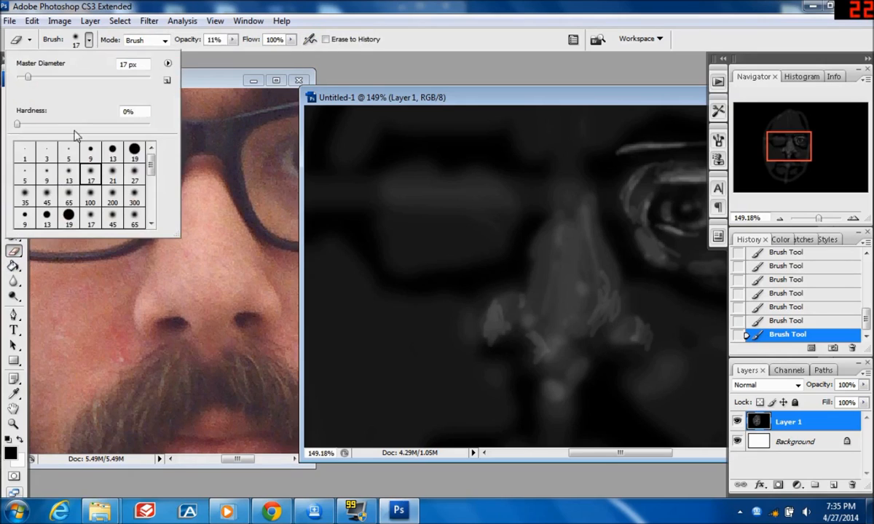
pyautogui.click(68, 172)
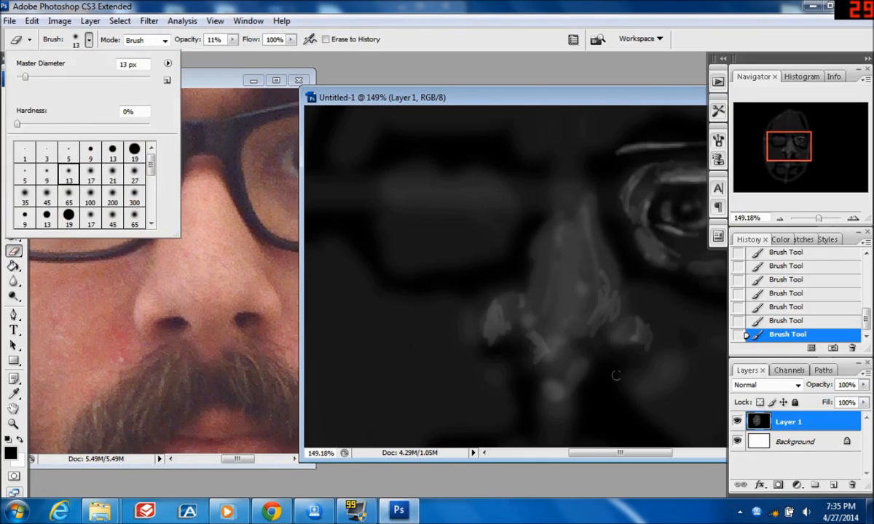
pyautogui.moveTo(621, 362)
pyautogui.mouseDown()
pyautogui.moveTo(610, 373)
pyautogui.moveTo(582, 365)
pyautogui.moveTo(600, 374)
pyautogui.moveTo(562, 348)
pyautogui.moveTo(571, 346)
pyautogui.moveTo(522, 350)
pyautogui.mouseUp()
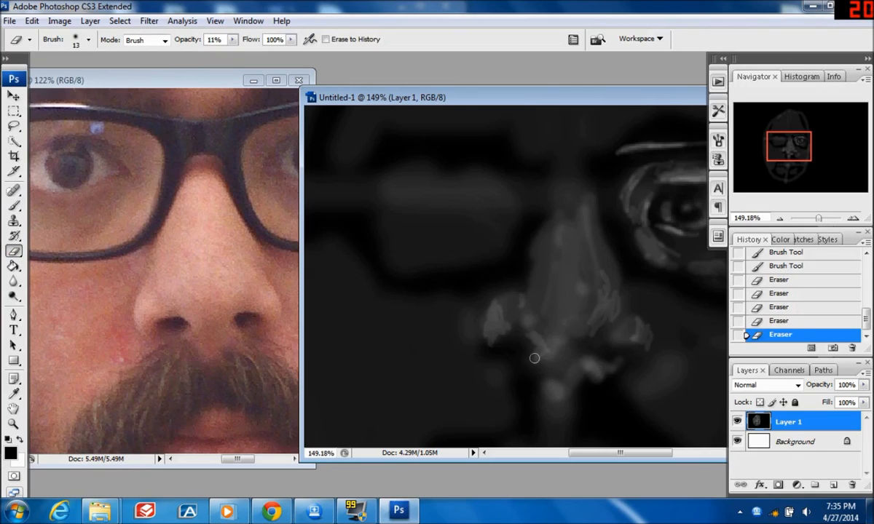
pyautogui.moveTo(534, 365); pyautogui.dragTo(507, 346)
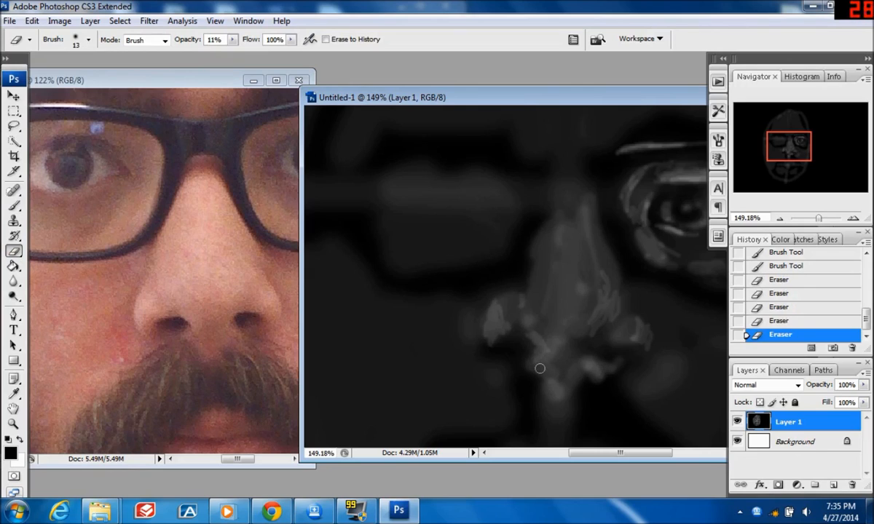
pyautogui.moveTo(501, 310)
pyautogui.mouseDown()
pyautogui.moveTo(514, 329)
pyautogui.moveTo(506, 340)
pyautogui.mouseUp()
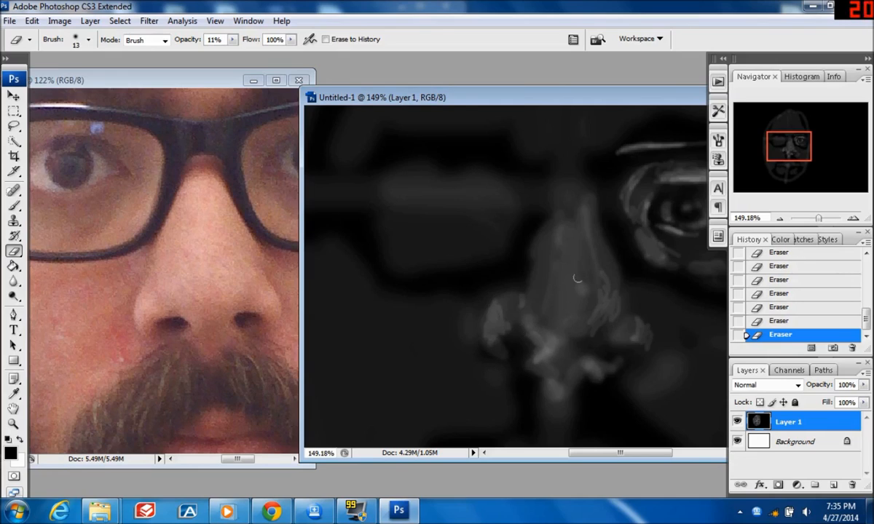
pyautogui.moveTo(509, 314)
pyautogui.mouseDown()
pyautogui.moveTo(490, 330)
pyautogui.moveTo(499, 311)
pyautogui.moveTo(491, 342)
pyautogui.moveTo(498, 352)
pyautogui.moveTo(506, 309)
pyautogui.mouseUp()
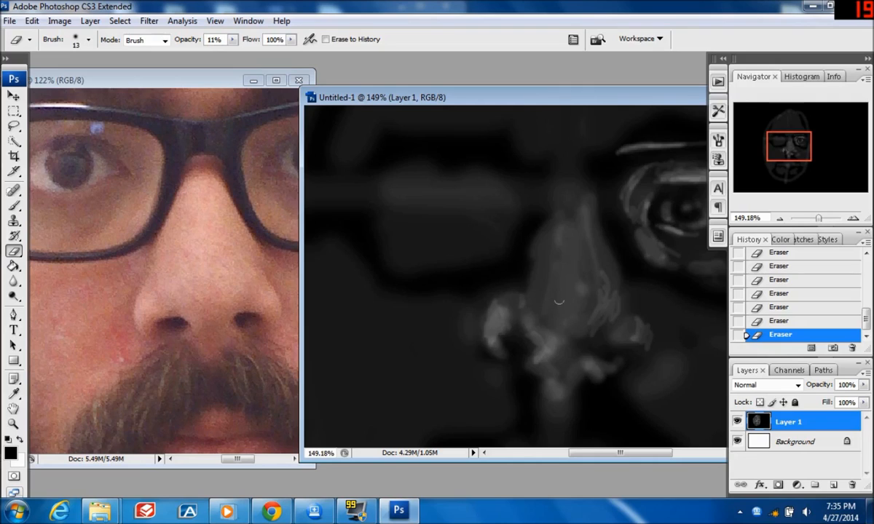
# Lighten the nose bridge and tip with the 13 px eraser, and erase a light patch on the cheek beneath the detailed eye.
pyautogui.moveTo(552, 306)
pyautogui.mouseDown()
pyautogui.moveTo(572, 216)
pyautogui.moveTo(561, 273)
pyautogui.moveTo(567, 217)
pyautogui.moveTo(556, 271)
pyautogui.moveTo(547, 289)
pyautogui.moveTo(551, 247)
pyautogui.moveTo(537, 311)
pyautogui.mouseUp()
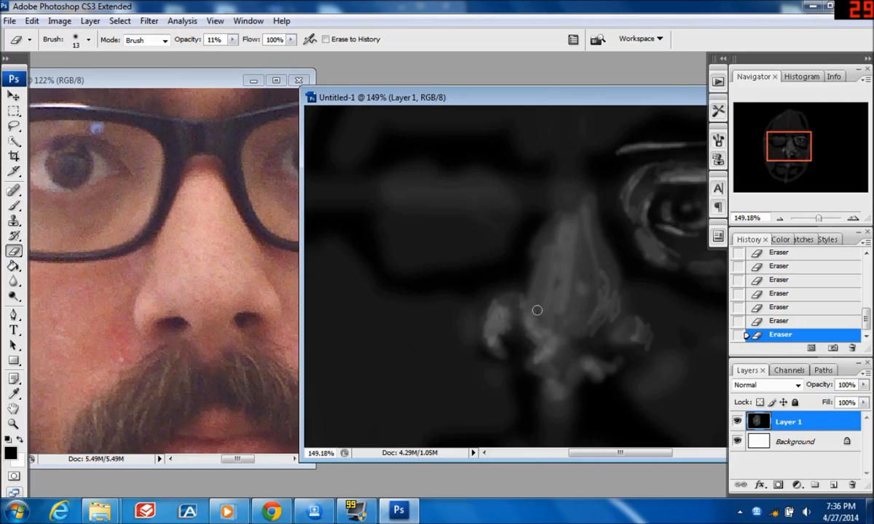
pyautogui.moveTo(564, 242)
pyautogui.mouseDown()
pyautogui.moveTo(554, 324)
pyautogui.moveTo(576, 295)
pyautogui.moveTo(592, 292)
pyautogui.moveTo(583, 307)
pyautogui.moveTo(576, 281)
pyautogui.mouseUp()
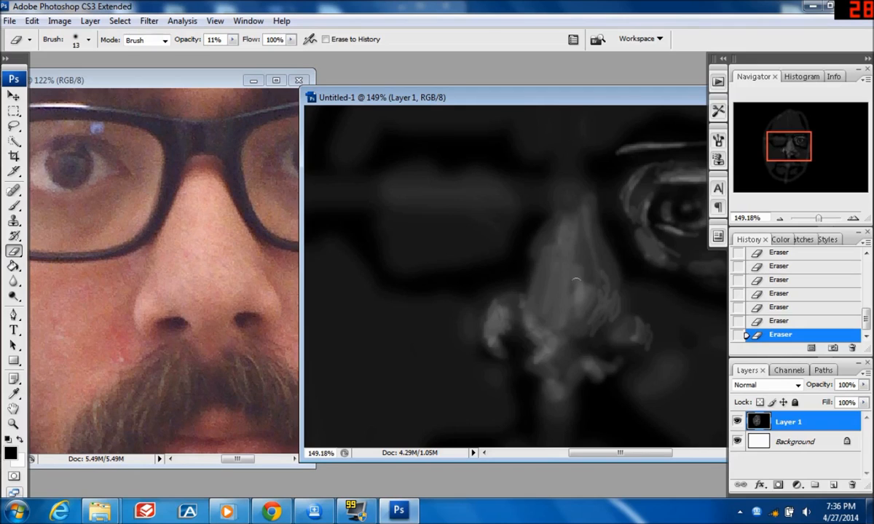
pyautogui.moveTo(819, 218); pyautogui.dragTo(812, 223)
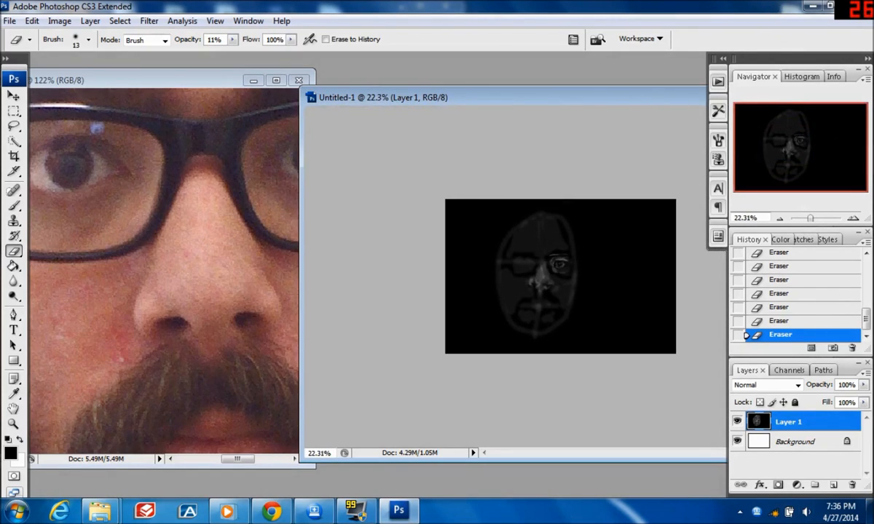
pyautogui.moveTo(810, 219); pyautogui.dragTo(821, 218)
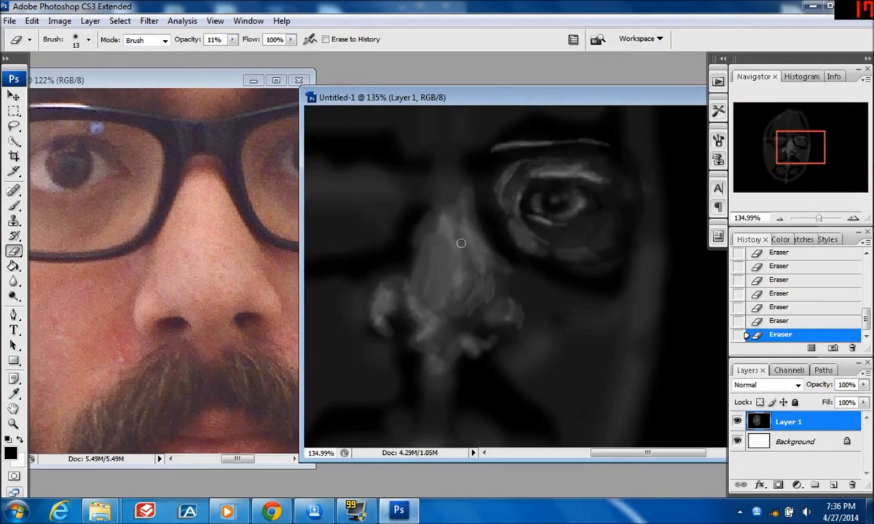
pyautogui.moveTo(550, 303)
pyautogui.mouseDown()
pyautogui.moveTo(517, 278)
pyautogui.moveTo(541, 300)
pyautogui.moveTo(539, 287)
pyautogui.moveTo(560, 297)
pyautogui.mouseUp()
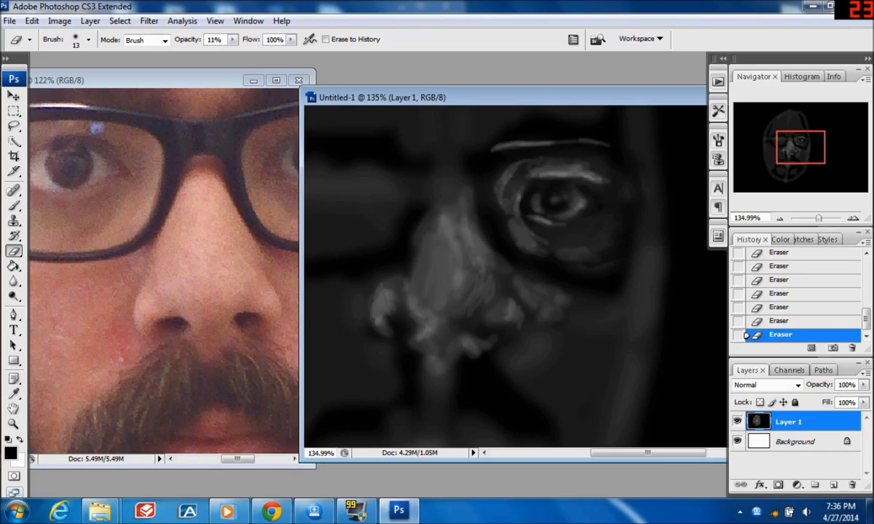
# Darken the crease around the nostril wing below the detailed eye with the soft 9 px black brush at 13% opacity.
pyautogui.click(13, 205)
pyautogui.click(85, 43)
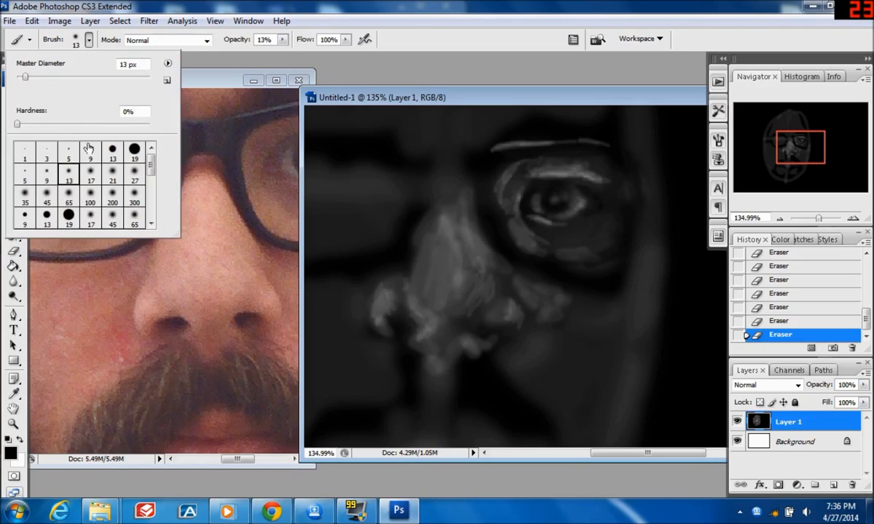
pyautogui.click(27, 171)
pyautogui.click(47, 175)
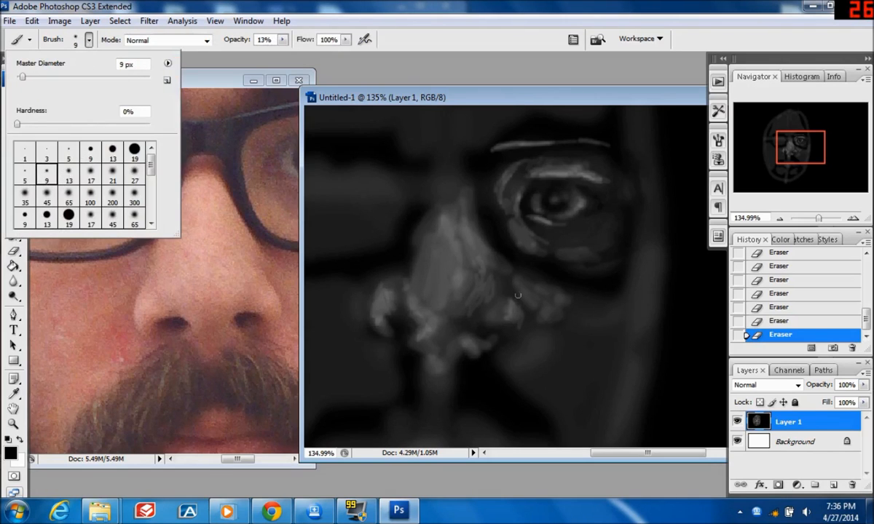
pyautogui.moveTo(509, 292)
pyautogui.mouseDown()
pyautogui.moveTo(522, 312)
pyautogui.moveTo(502, 278)
pyautogui.moveTo(526, 317)
pyautogui.moveTo(504, 287)
pyautogui.moveTo(494, 337)
pyautogui.mouseUp()
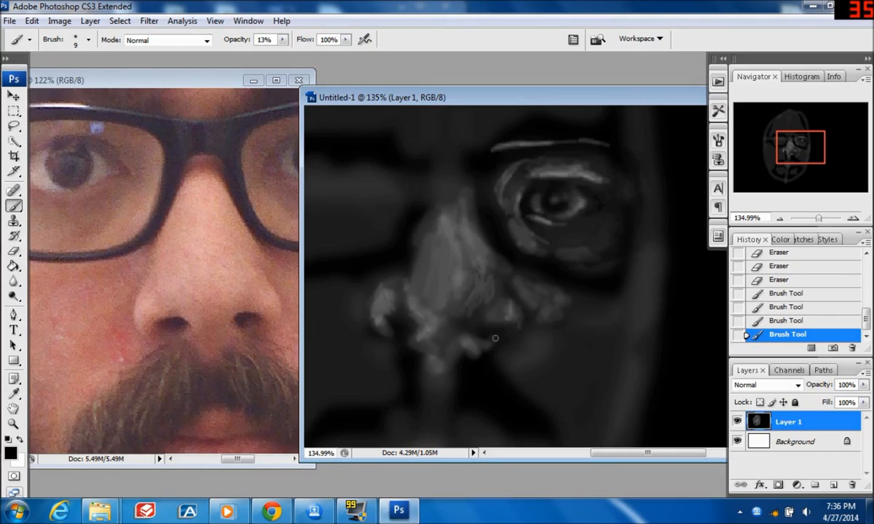
pyautogui.click(492, 334)
pyautogui.click(492, 334)
pyautogui.click(488, 333)
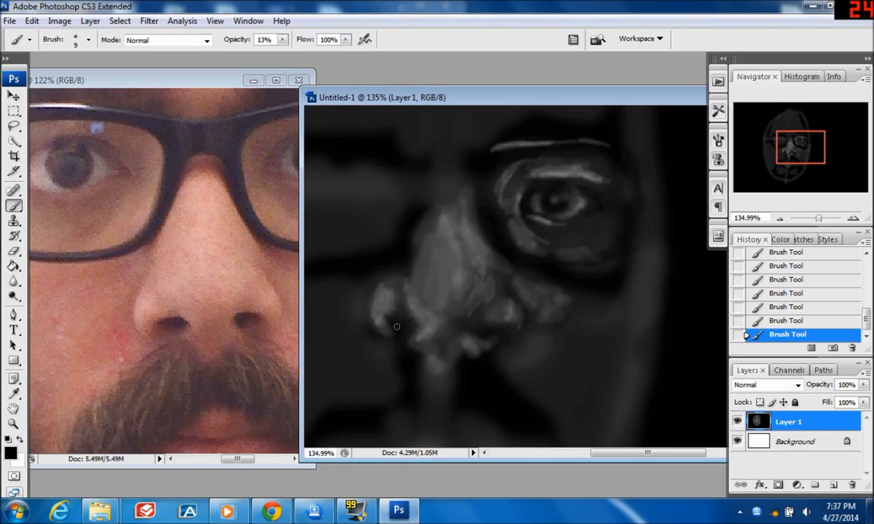
# Brighten the opposite nostril wing and add a highlight along the nose ridge with the 13 px eraser at 11% opacity.
pyautogui.click(13, 251)
pyautogui.moveTo(386, 321); pyautogui.dragTo(404, 315)
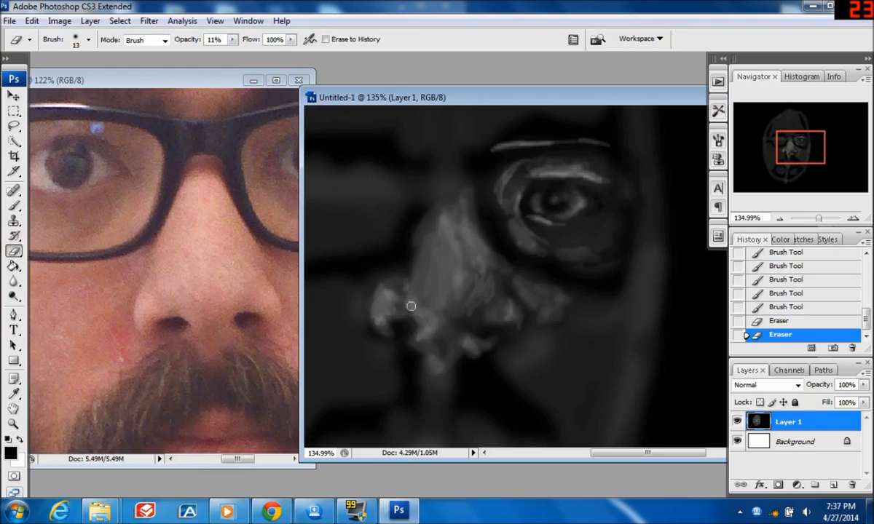
pyautogui.click(395, 291)
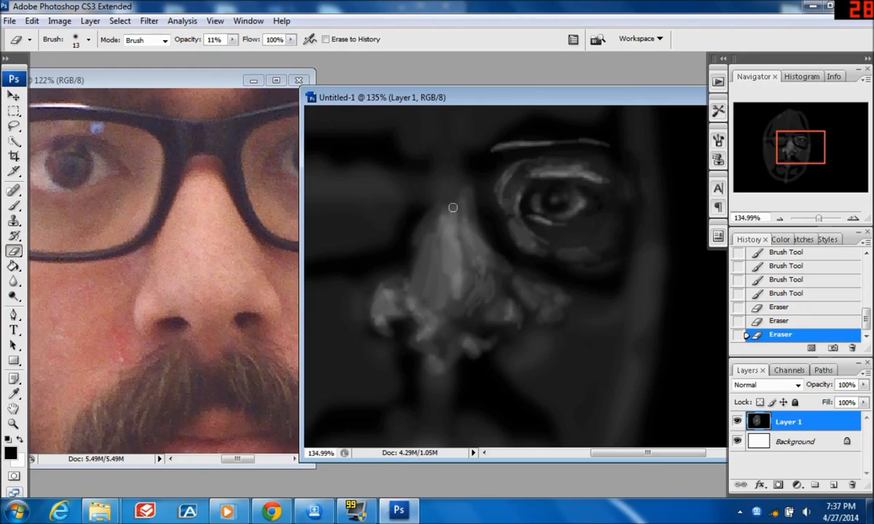
pyautogui.moveTo(455, 292)
pyautogui.mouseDown()
pyautogui.moveTo(451, 281)
pyautogui.moveTo(442, 307)
pyautogui.moveTo(450, 307)
pyautogui.mouseUp()
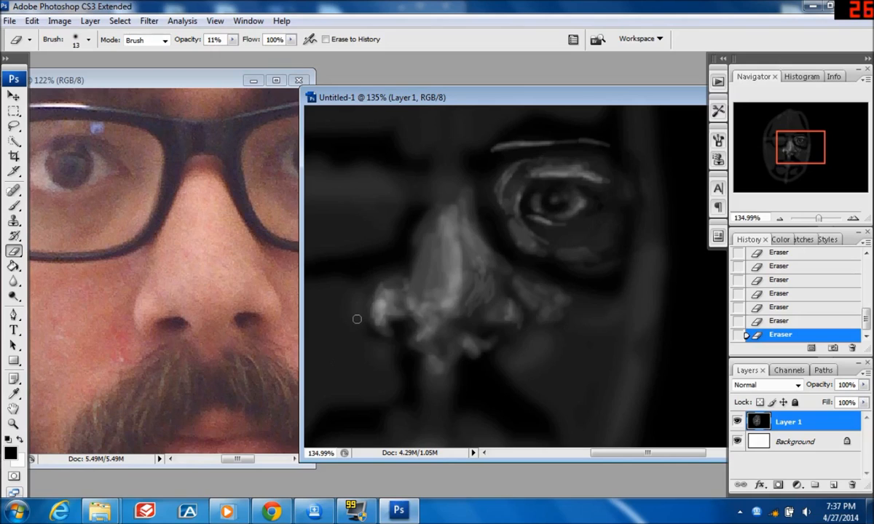
# Erase light patches on both cheeks beneath the glasses with the 13 px eraser, following the reference photo.
pyautogui.moveTo(356, 297)
pyautogui.mouseDown()
pyautogui.moveTo(342, 314)
pyautogui.moveTo(353, 335)
pyautogui.moveTo(334, 300)
pyautogui.moveTo(322, 309)
pyautogui.moveTo(313, 295)
pyautogui.moveTo(327, 293)
pyautogui.mouseUp()
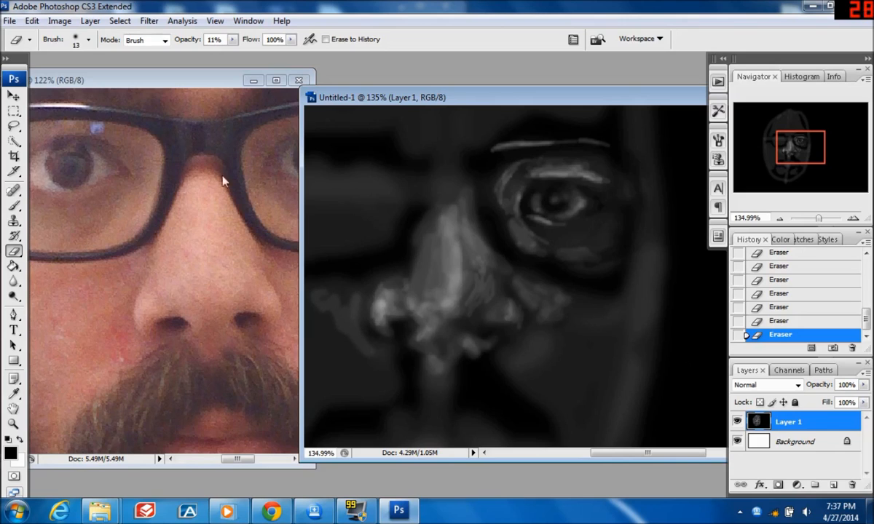
pyautogui.click(259, 119)
pyautogui.moveTo(764, 144); pyautogui.dragTo(807, 148)
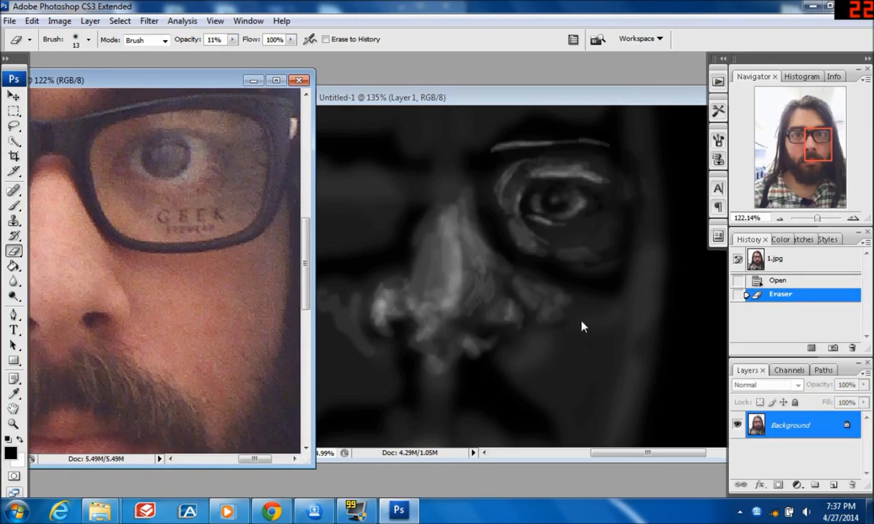
pyautogui.click(548, 332)
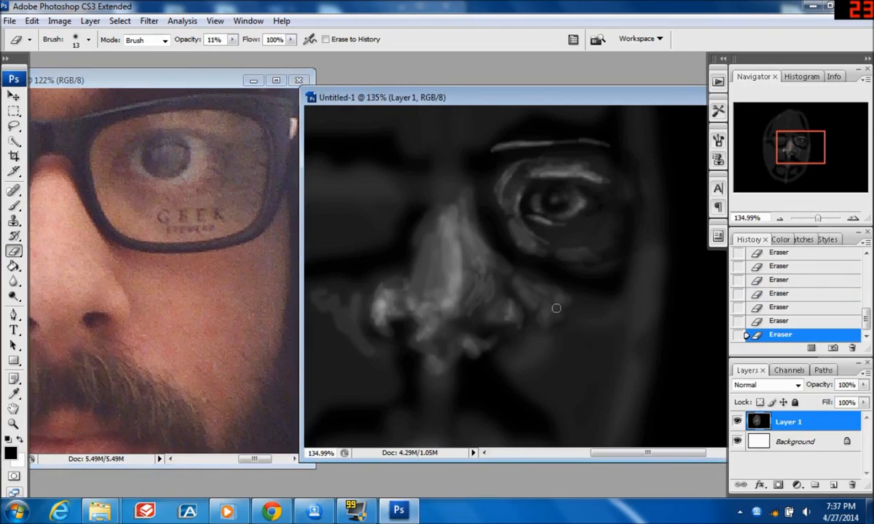
pyautogui.moveTo(589, 308)
pyautogui.mouseDown()
pyautogui.moveTo(558, 327)
pyautogui.moveTo(579, 322)
pyautogui.moveTo(579, 337)
pyautogui.moveTo(591, 327)
pyautogui.moveTo(615, 328)
pyautogui.moveTo(579, 313)
pyautogui.mouseUp()
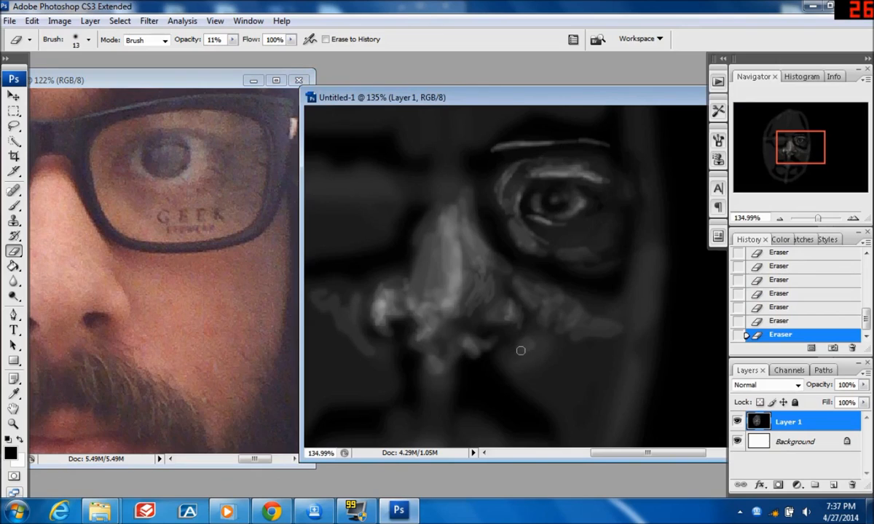
# Erase a light patch on the lower cheek, and add fine moustache hairs below the nostril with the soft 5 px eraser at 11% opacity.
pyautogui.moveTo(521, 360)
pyautogui.mouseDown()
pyautogui.moveTo(532, 352)
pyautogui.moveTo(527, 357)
pyautogui.moveTo(550, 370)
pyautogui.mouseUp()
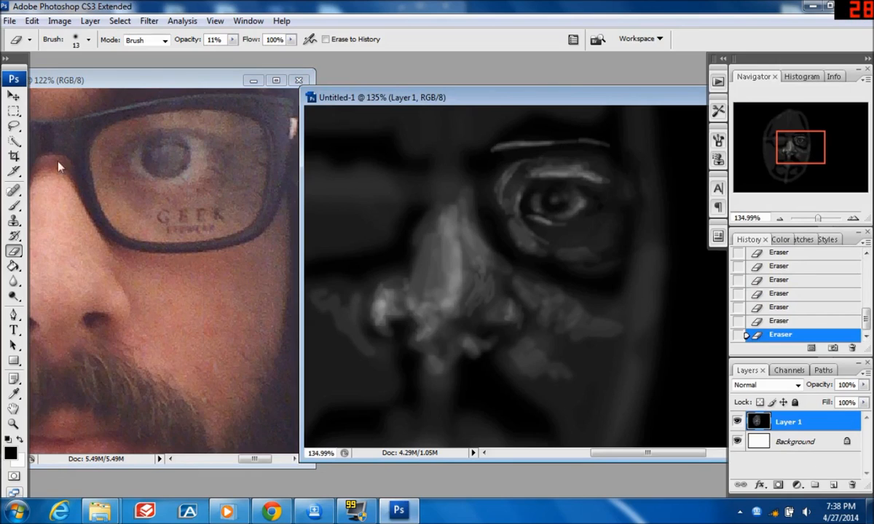
pyautogui.click(84, 41)
pyautogui.click(24, 173)
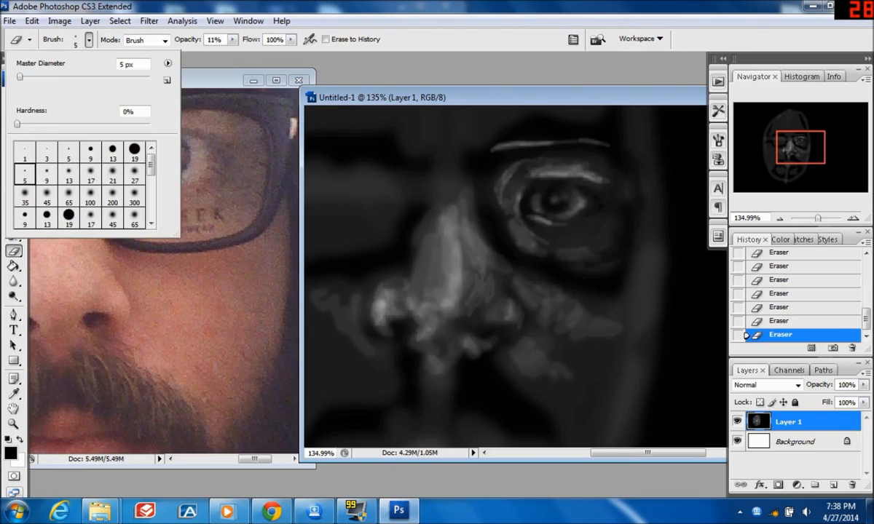
pyautogui.click(480, 374)
pyautogui.moveTo(481, 374)
pyautogui.mouseDown()
pyautogui.moveTo(483, 415)
pyautogui.moveTo(507, 418)
pyautogui.mouseUp()
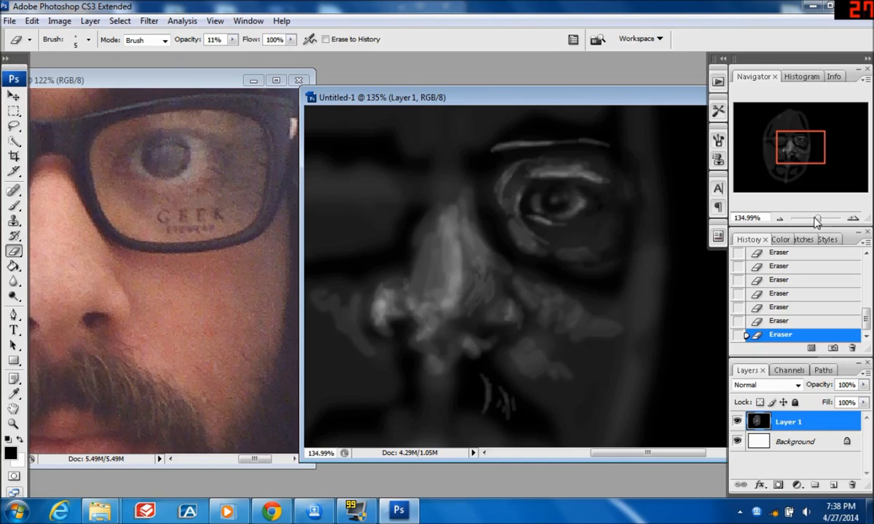
# Erase thin highlights along the shaded side of the nose bridge with the 5 px eraser at 11% opacity, following the reference photo.
pyautogui.moveTo(817, 217); pyautogui.dragTo(814, 219)
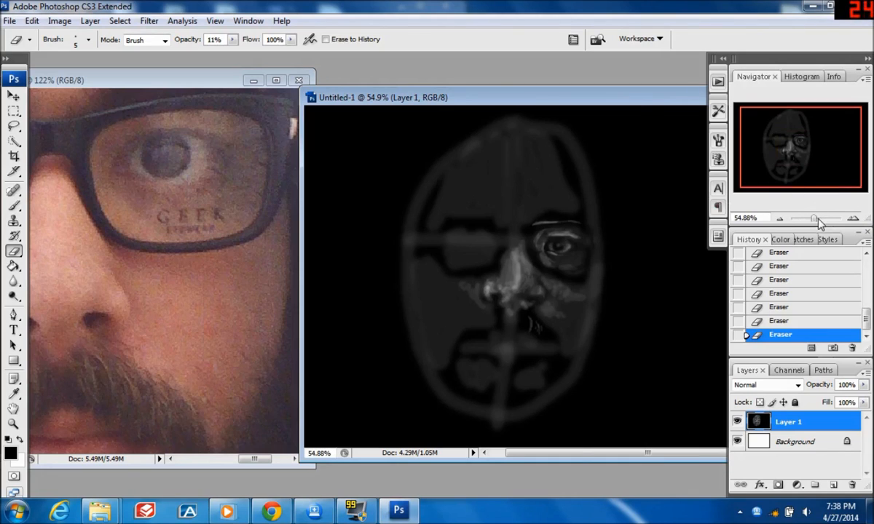
pyautogui.moveTo(813, 217); pyautogui.dragTo(818, 219)
pyautogui.moveTo(796, 147); pyautogui.dragTo(781, 147)
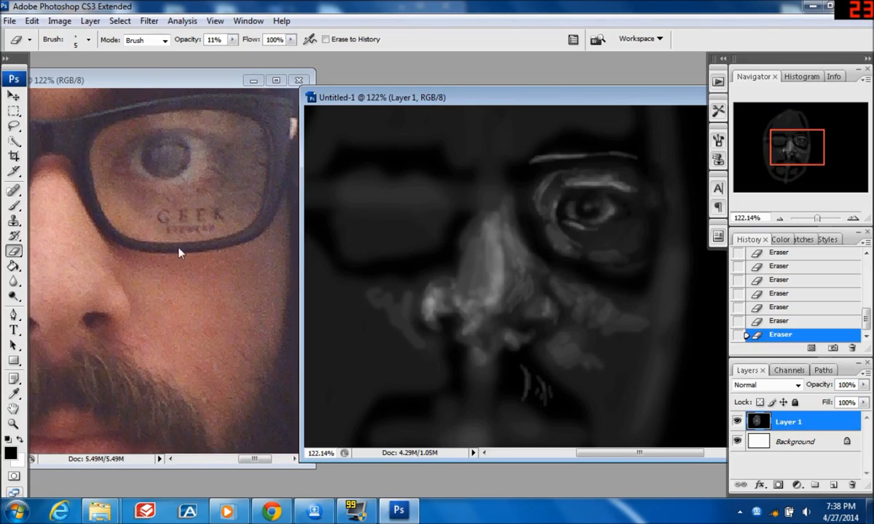
pyautogui.hotkey('ctrl', 'Tab')
pyautogui.moveTo(814, 148); pyautogui.dragTo(802, 146)
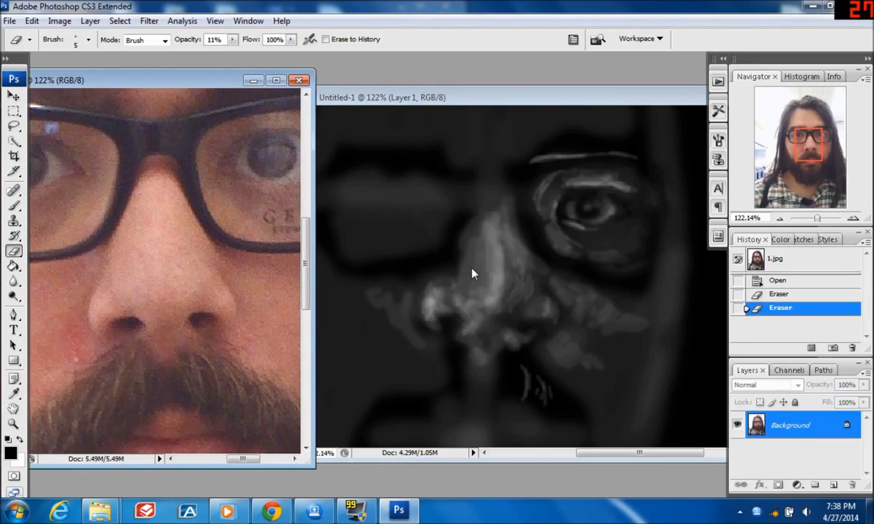
pyautogui.hotkey('ctrl', 'Tab')
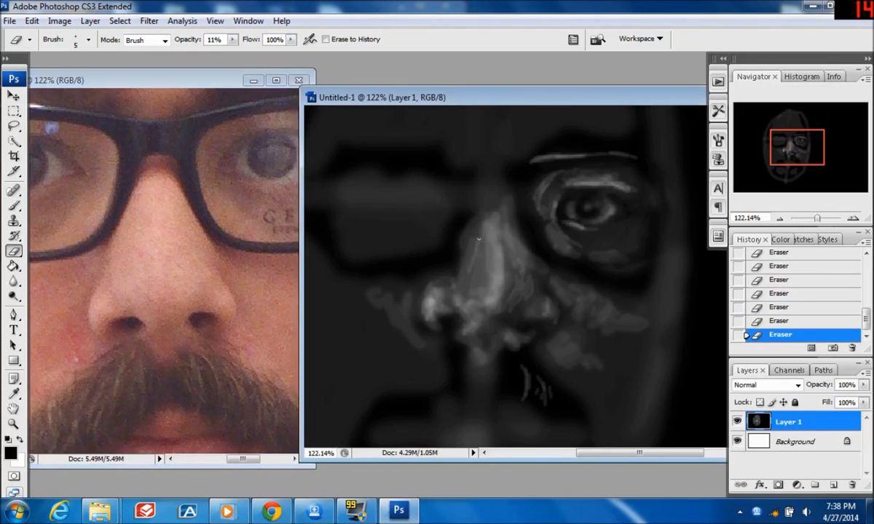
pyautogui.moveTo(488, 212); pyautogui.dragTo(469, 257)
pyautogui.moveTo(464, 276); pyautogui.dragTo(480, 234)
pyautogui.moveTo(469, 272); pyautogui.dragTo(482, 216)
# Darken the glasses frame beside the nose and its bridge above the nose with the soft 9 px black brush at 13% opacity.
pyautogui.click(14, 205)
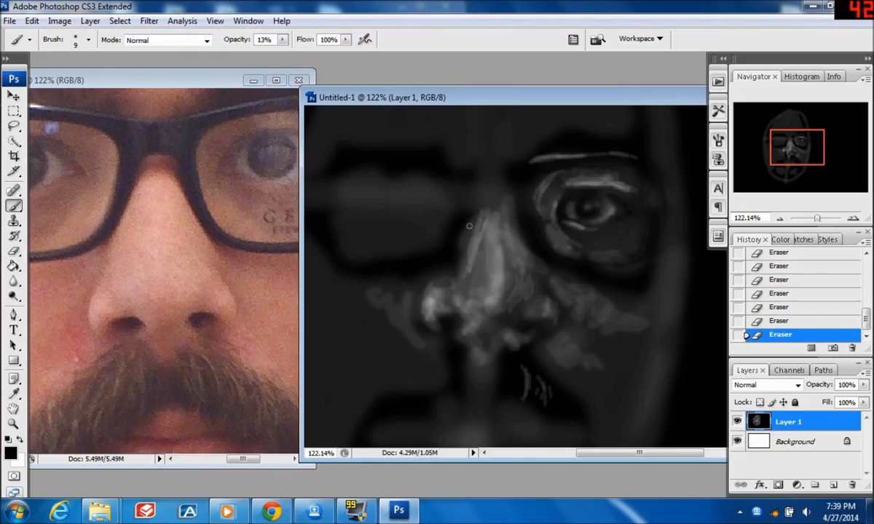
pyautogui.moveTo(438, 228); pyautogui.dragTo(440, 203)
pyautogui.moveTo(433, 212); pyautogui.dragTo(431, 230)
pyautogui.click(475, 193)
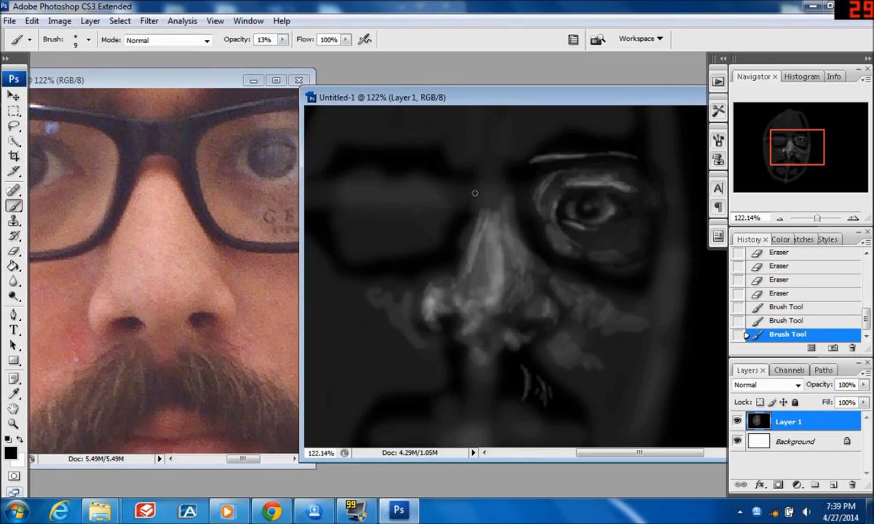
pyautogui.moveTo(464, 171)
pyautogui.mouseDown()
pyautogui.moveTo(509, 179)
pyautogui.moveTo(469, 173)
pyautogui.mouseUp()
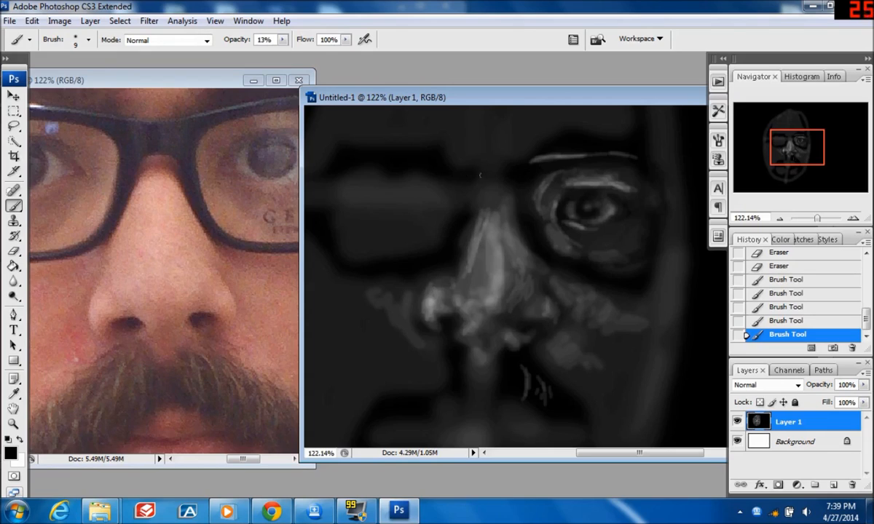
pyautogui.click(485, 173)
pyautogui.click(489, 188)
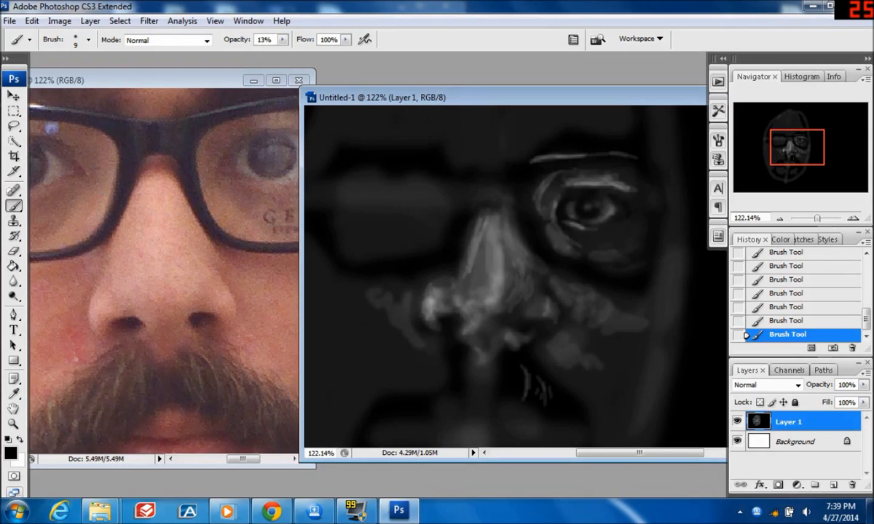
# Erase bright rim highlights around the nostril farther from the detailed eye and on its wing with the 5 px eraser at 39% opacity.
pyautogui.click(14, 251)
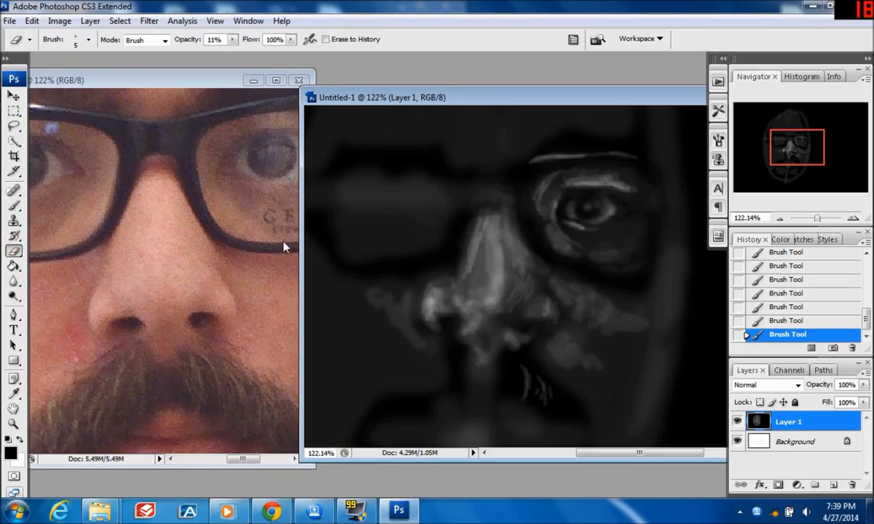
pyautogui.click(232, 40)
pyautogui.moveTo(252, 53); pyautogui.dragTo(254, 53)
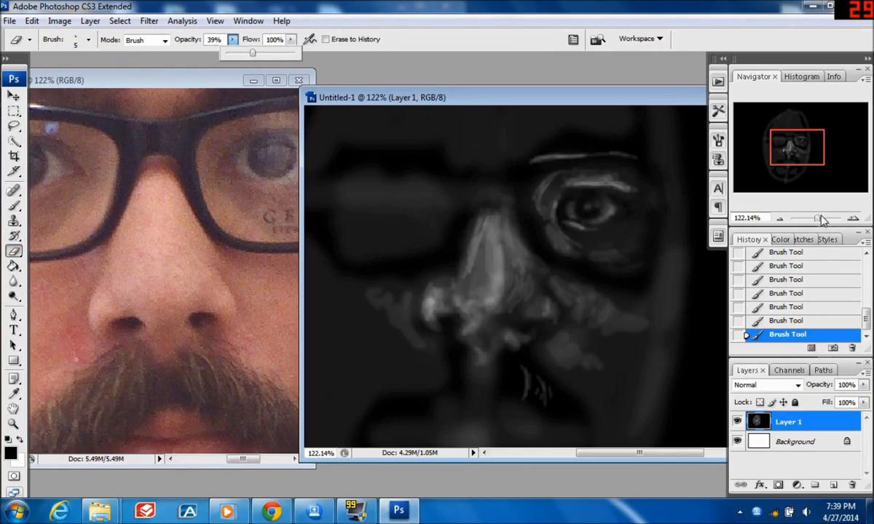
pyautogui.moveTo(821, 220); pyautogui.dragTo(825, 218)
pyautogui.moveTo(747, 143); pyautogui.dragTo(791, 150)
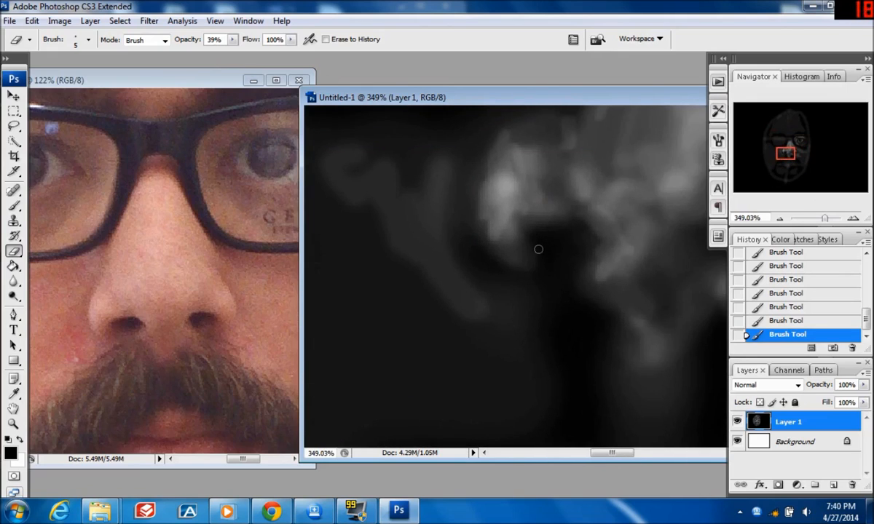
pyautogui.moveTo(529, 246)
pyautogui.mouseDown()
pyautogui.moveTo(550, 251)
pyautogui.moveTo(522, 236)
pyautogui.mouseUp()
pyautogui.moveTo(610, 257)
pyautogui.mouseDown()
pyautogui.moveTo(605, 218)
pyautogui.moveTo(594, 212)
pyautogui.mouseUp()
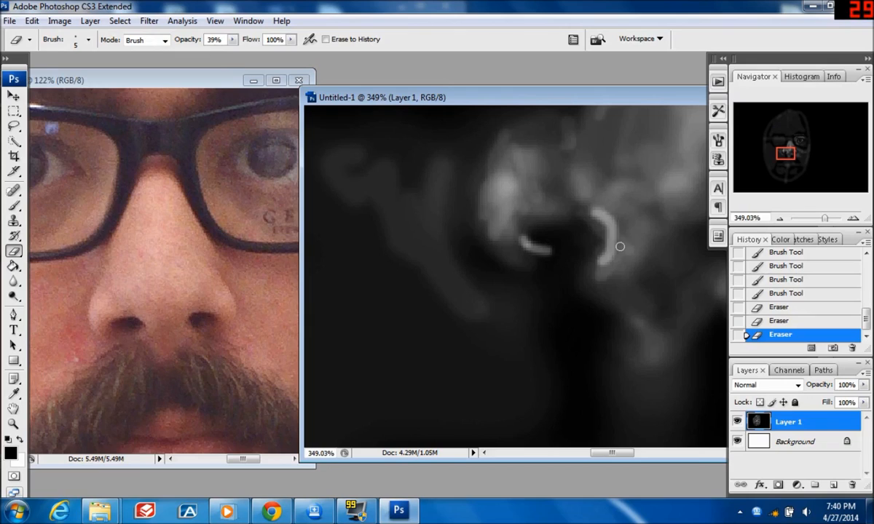
pyautogui.click(618, 236)
pyautogui.moveTo(519, 205)
pyautogui.mouseDown()
pyautogui.moveTo(502, 193)
pyautogui.moveTo(521, 173)
pyautogui.moveTo(493, 163)
pyautogui.mouseUp()
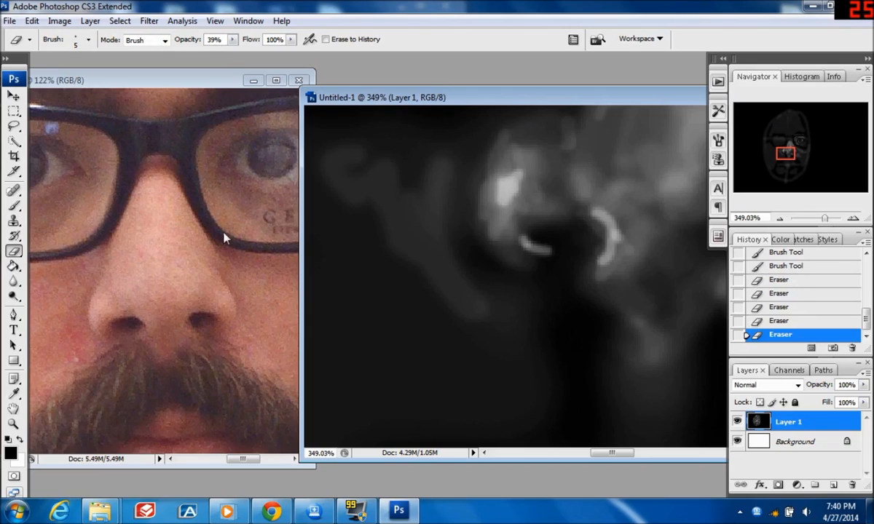
# Darken the insides of both nostrils with the soft 9 px black brush at 30% opacity.
pyautogui.click(16, 206)
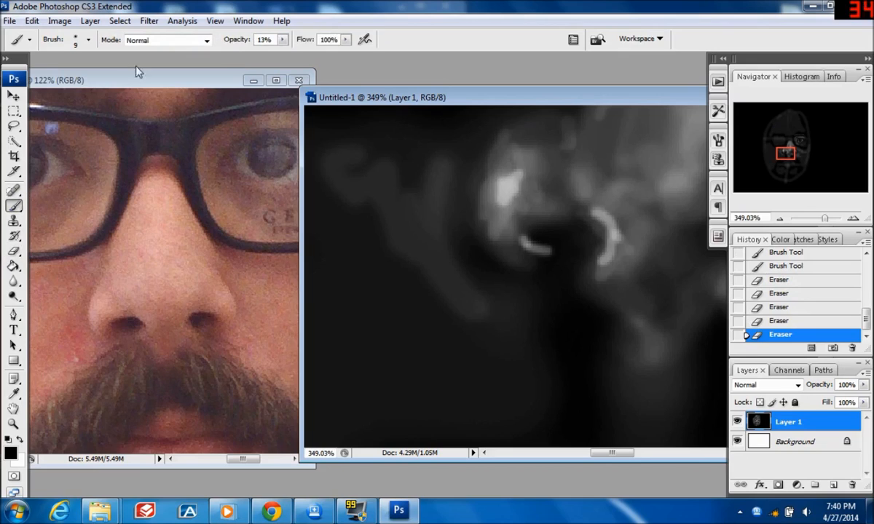
pyautogui.click(283, 39)
pyautogui.moveTo(283, 55); pyautogui.dragTo(295, 55)
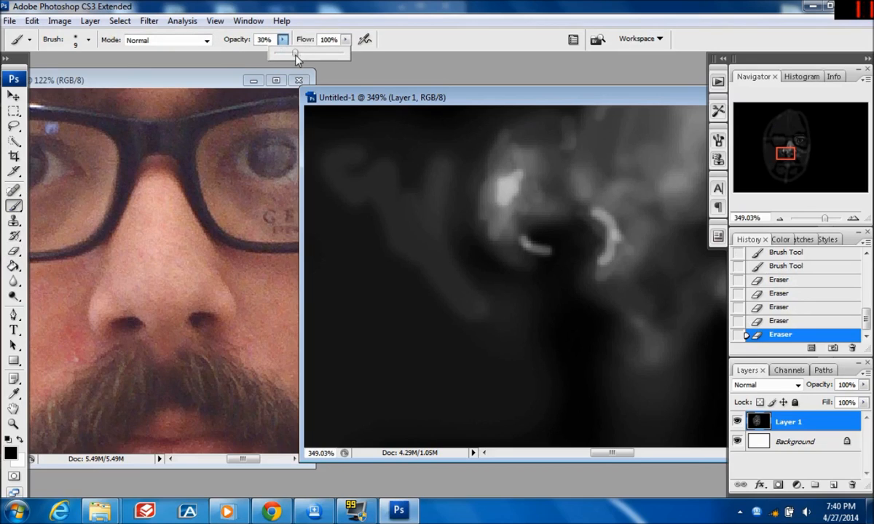
pyautogui.click(547, 229)
pyautogui.click(554, 225)
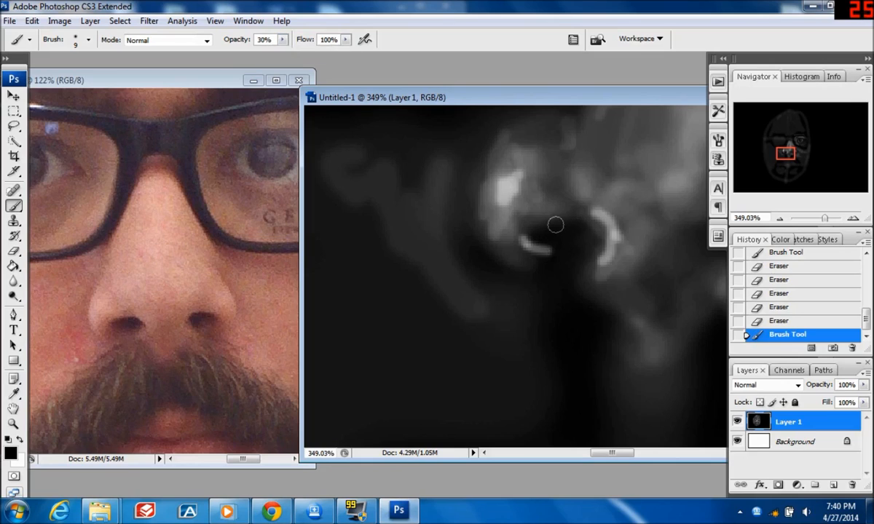
pyautogui.click(592, 238)
pyautogui.moveTo(594, 241)
pyautogui.mouseDown()
pyautogui.moveTo(586, 236)
pyautogui.moveTo(583, 252)
pyautogui.mouseUp()
pyautogui.moveTo(784, 161); pyautogui.dragTo(799, 158)
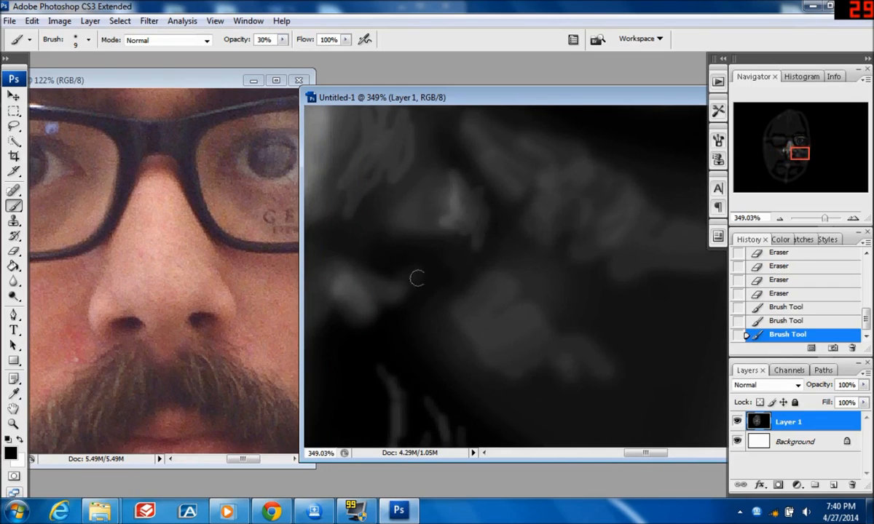
pyautogui.moveTo(378, 242)
pyautogui.mouseDown()
pyautogui.moveTo(380, 234)
pyautogui.moveTo(372, 240)
pyautogui.mouseUp()
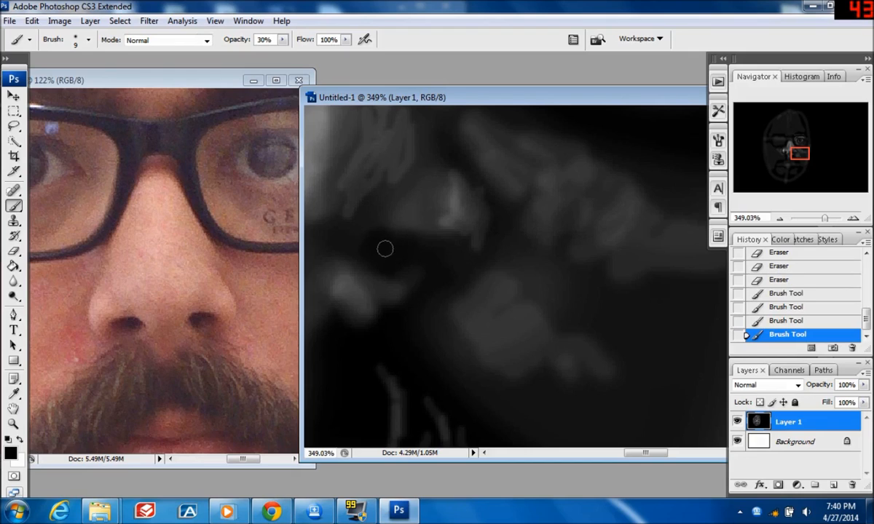
pyautogui.moveTo(394, 244); pyautogui.dragTo(373, 227)
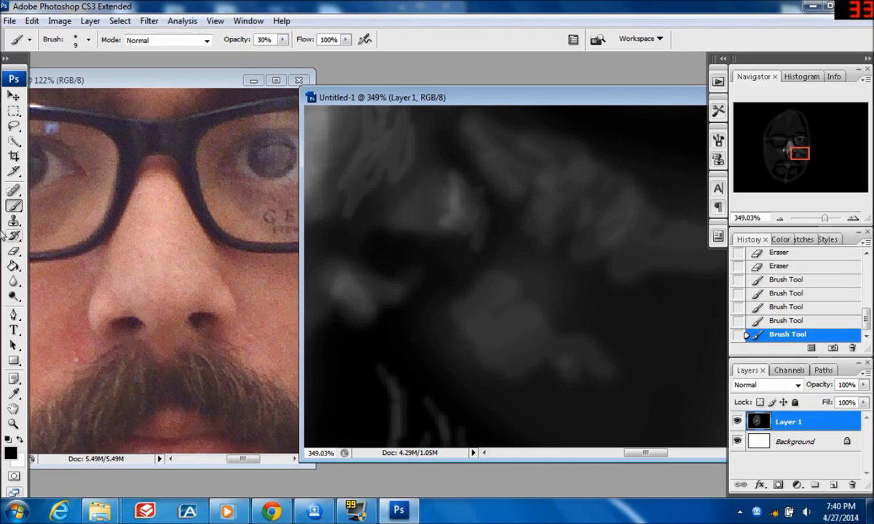
# Erase thin rim highlights around the nostril below the detailed eye with the 5 px eraser at 39% opacity.
pyautogui.click(13, 251)
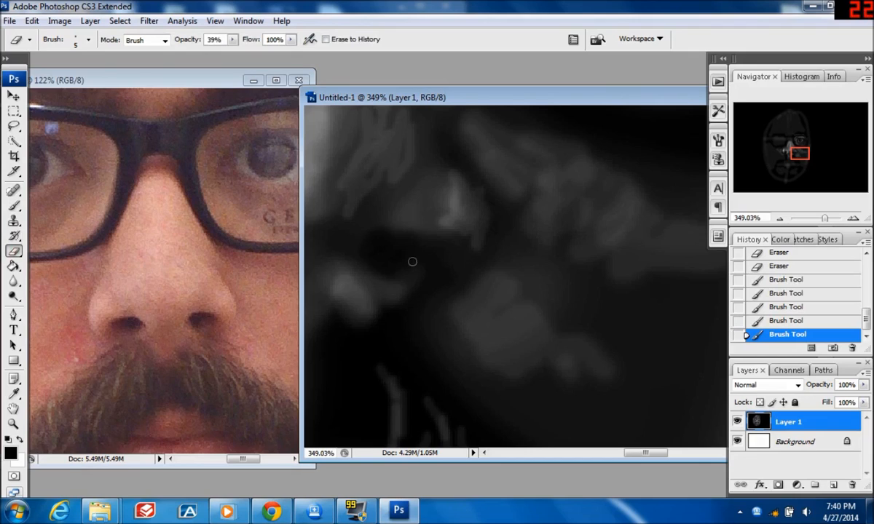
pyautogui.moveTo(364, 222)
pyautogui.mouseDown()
pyautogui.moveTo(343, 248)
pyautogui.moveTo(372, 220)
pyautogui.moveTo(394, 219)
pyautogui.mouseUp()
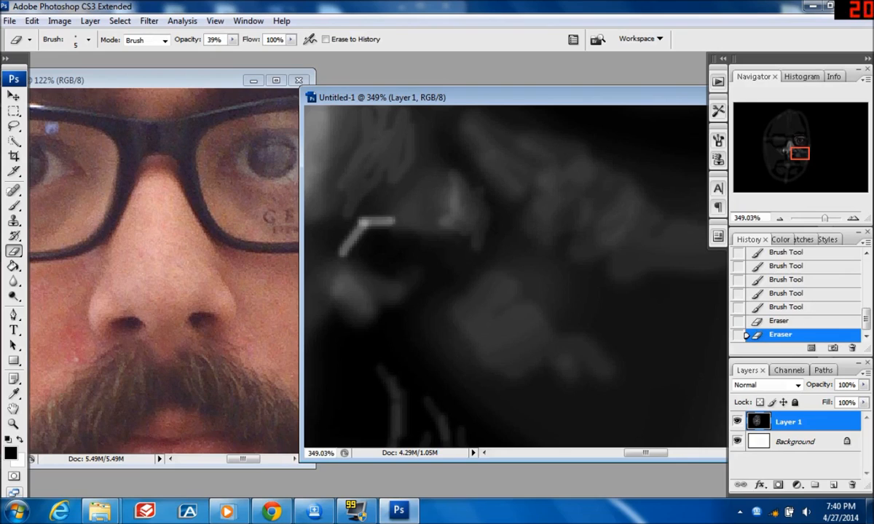
pyautogui.moveTo(358, 274); pyautogui.dragTo(367, 276)
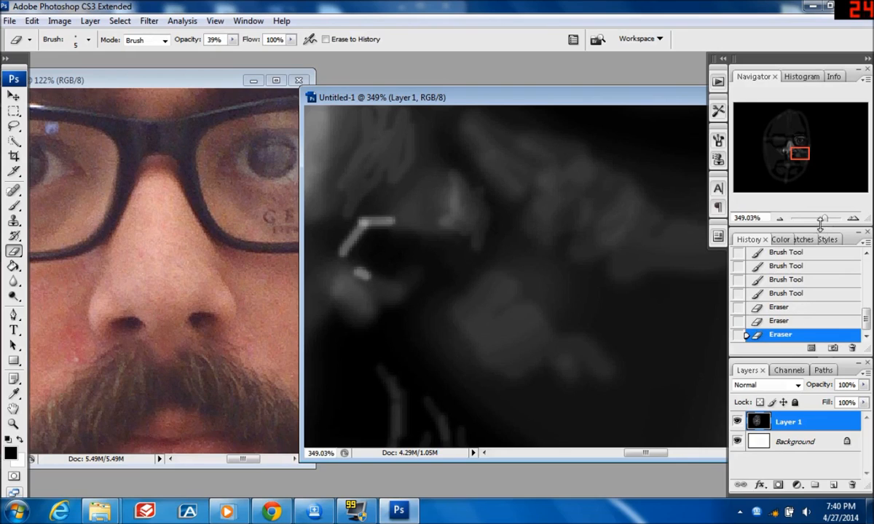
# Soften the nostril rim highlights and shade the nose tip and wings with the 9 px black brush at 15% opacity.
pyautogui.moveTo(824, 218); pyautogui.dragTo(813, 220)
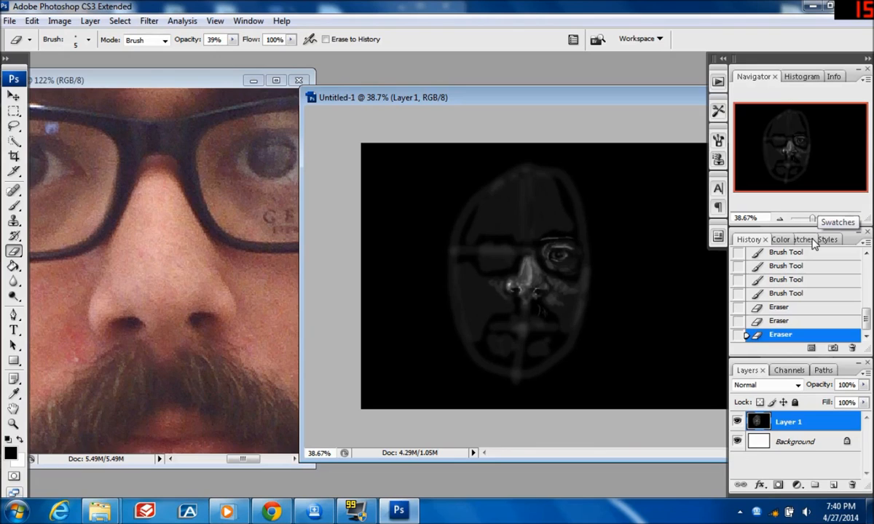
pyautogui.moveTo(812, 219); pyautogui.dragTo(818, 220)
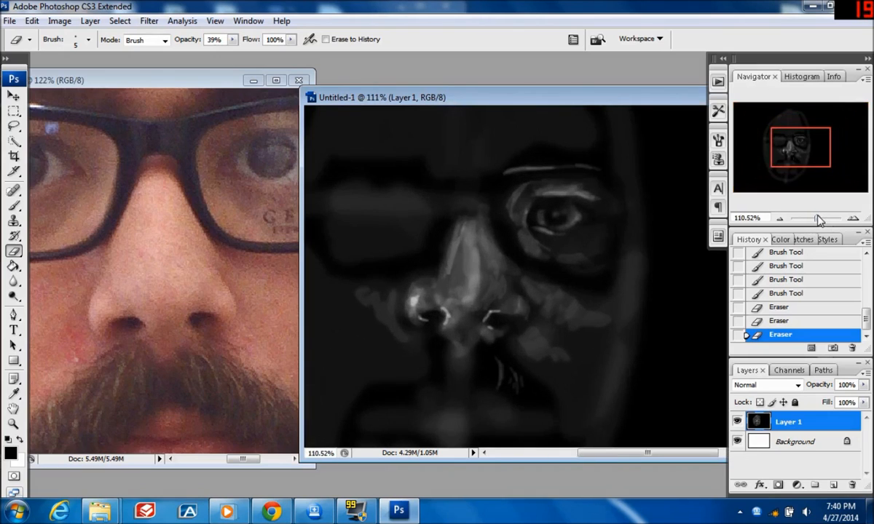
pyautogui.click(13, 205)
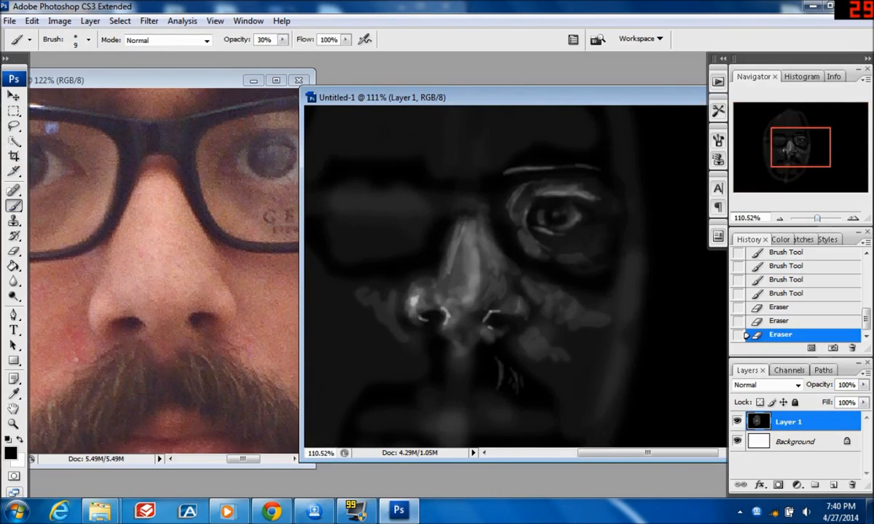
pyautogui.click(283, 40)
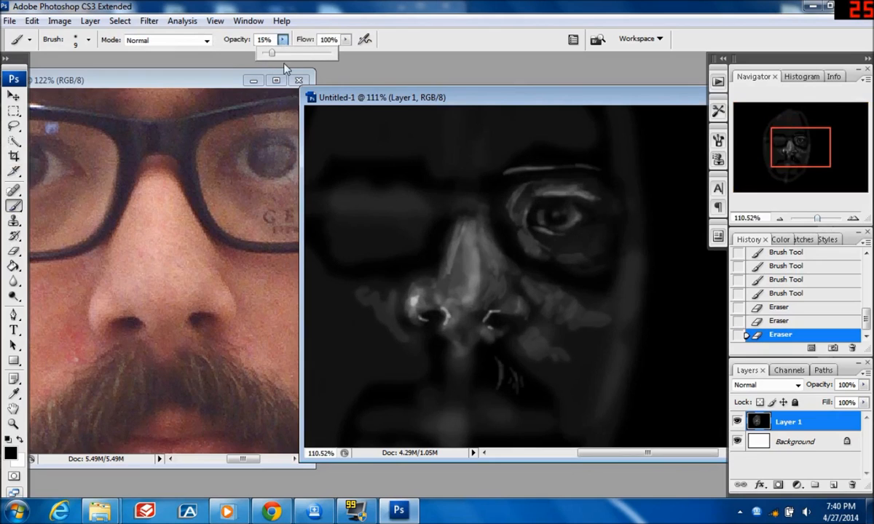
pyautogui.click(458, 292)
pyautogui.moveTo(458, 293)
pyautogui.mouseDown()
pyautogui.moveTo(456, 301)
pyautogui.moveTo(494, 311)
pyautogui.moveTo(491, 334)
pyautogui.mouseUp()
pyautogui.click(491, 327)
pyautogui.click(417, 297)
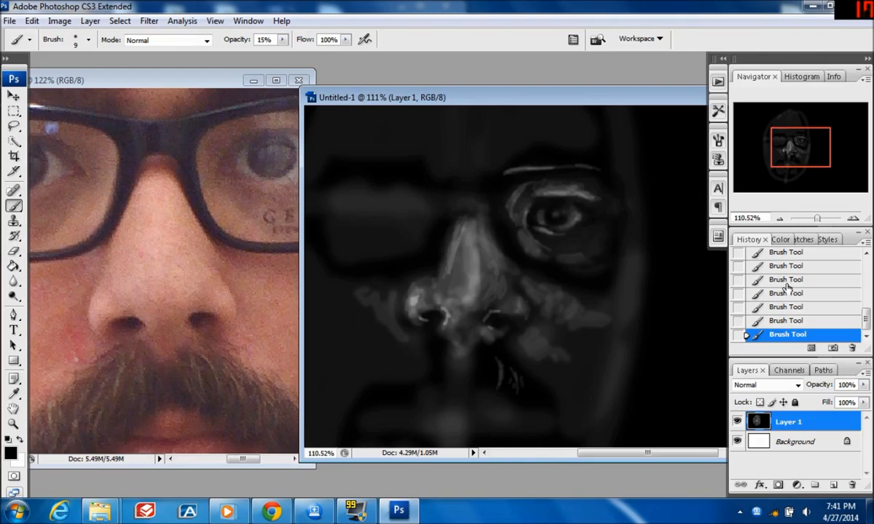
# Erase faint highlights on the upper lip and along the top of the lower lip with the 5 px eraser at 11% opacity.
pyautogui.moveTo(821, 223); pyautogui.dragTo(814, 222)
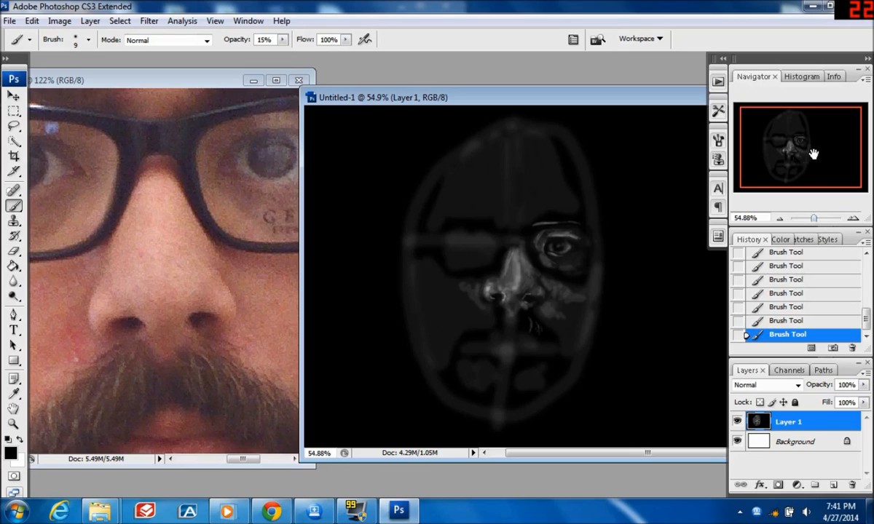
pyautogui.moveTo(818, 219); pyautogui.dragTo(820, 219)
pyautogui.moveTo(803, 150)
pyautogui.mouseDown()
pyautogui.moveTo(806, 167)
pyautogui.moveTo(798, 165)
pyautogui.mouseUp()
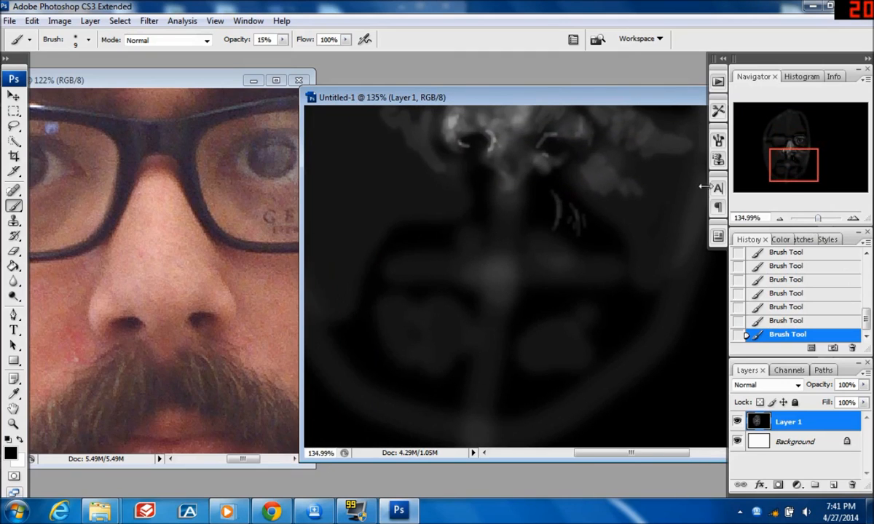
pyautogui.click(221, 169)
pyautogui.moveTo(806, 143); pyautogui.dragTo(807, 157)
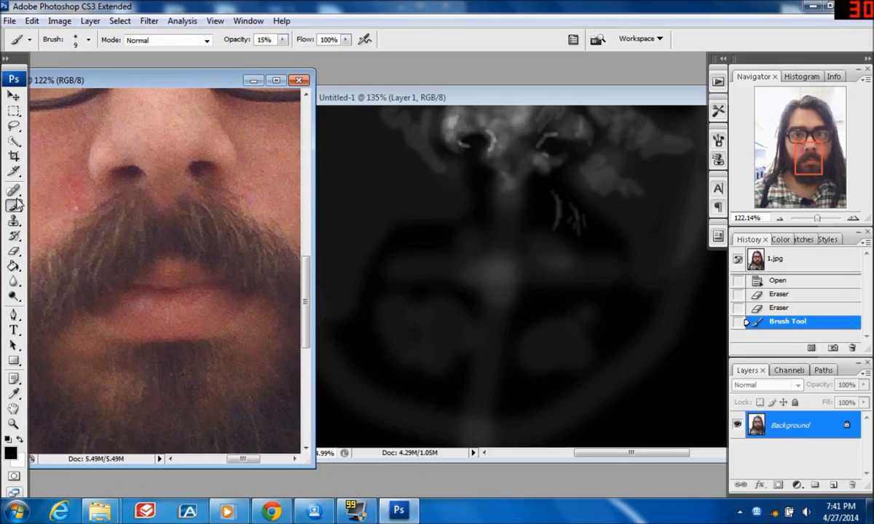
pyautogui.click(13, 251)
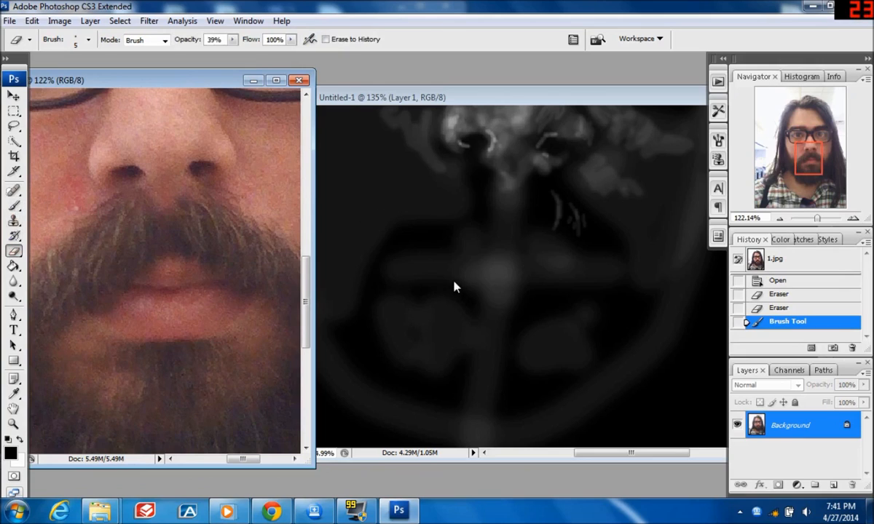
pyautogui.click(233, 39)
pyautogui.moveTo(232, 52); pyautogui.dragTo(221, 56)
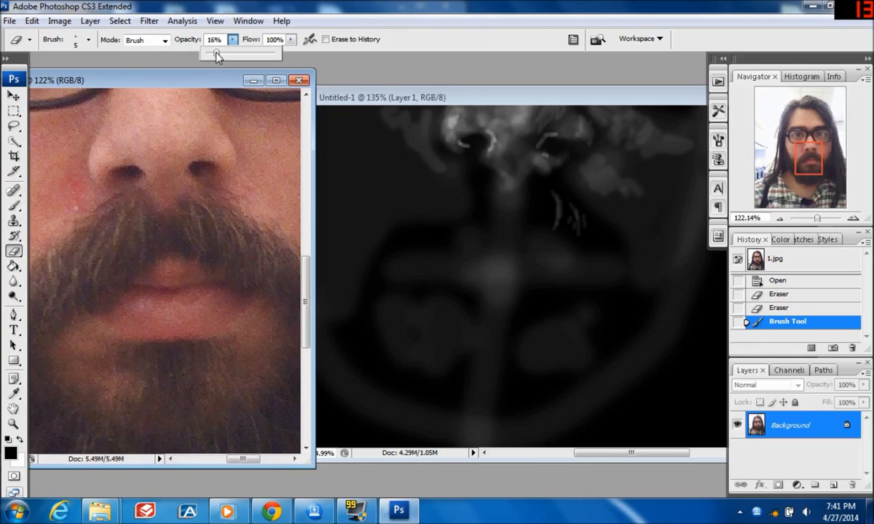
pyautogui.moveTo(214, 57); pyautogui.dragTo(214, 54)
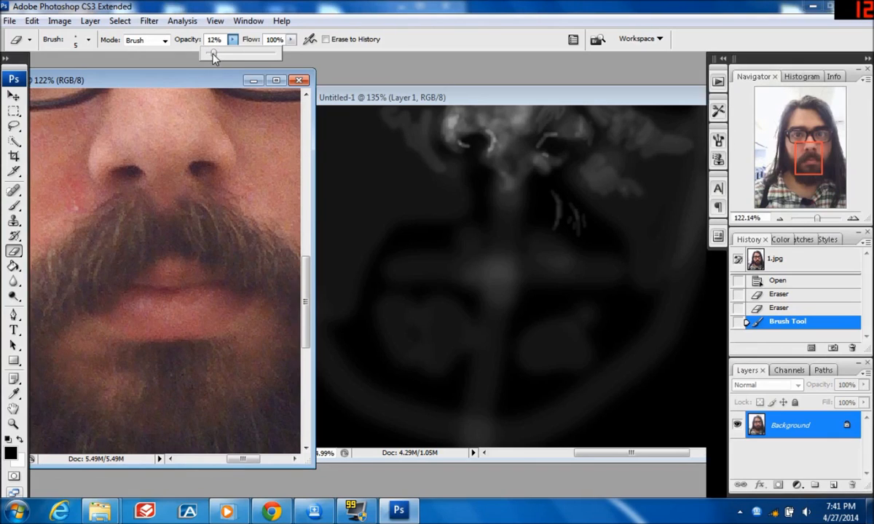
pyautogui.moveTo(214, 55); pyautogui.dragTo(212, 57)
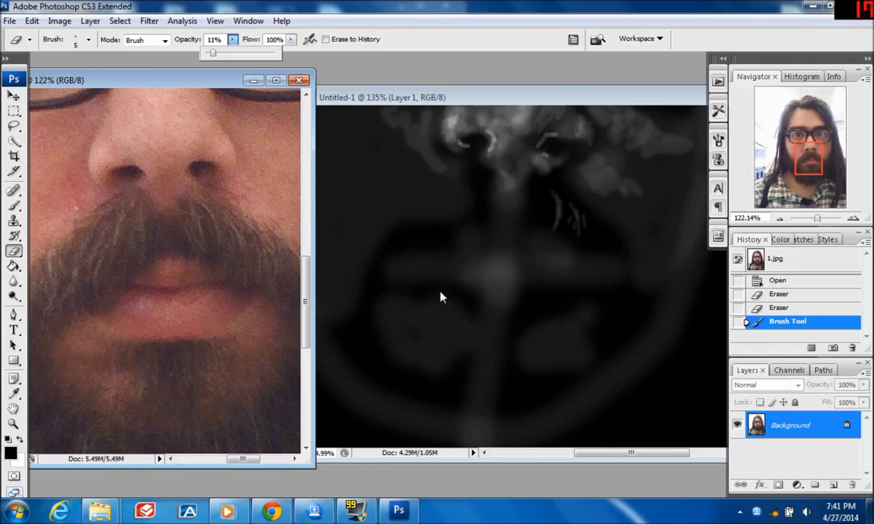
pyautogui.click(432, 266)
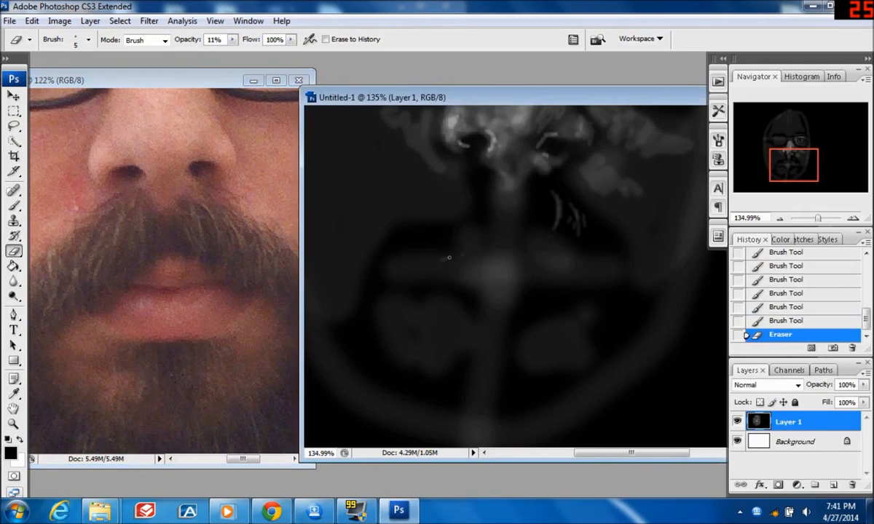
pyautogui.moveTo(445, 259); pyautogui.dragTo(489, 272)
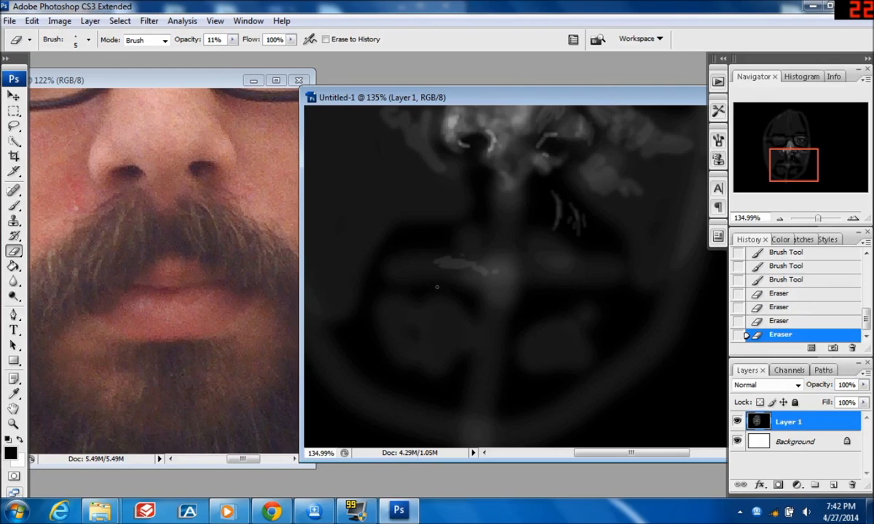
pyautogui.moveTo(442, 283); pyautogui.dragTo(480, 292)
pyautogui.moveTo(541, 297)
pyautogui.mouseDown()
pyautogui.moveTo(564, 294)
pyautogui.moveTo(516, 300)
pyautogui.moveTo(535, 300)
pyautogui.mouseUp()
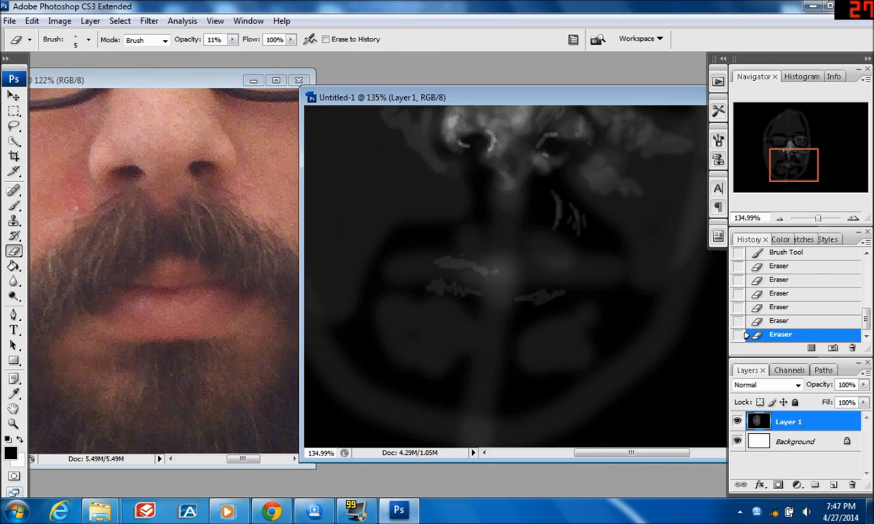
# Erase the lower lip's bottom contour and streaky highlights at both of its corners with the 5 px eraser at 11% opacity.
pyautogui.moveTo(821, 219); pyautogui.dragTo(822, 219)
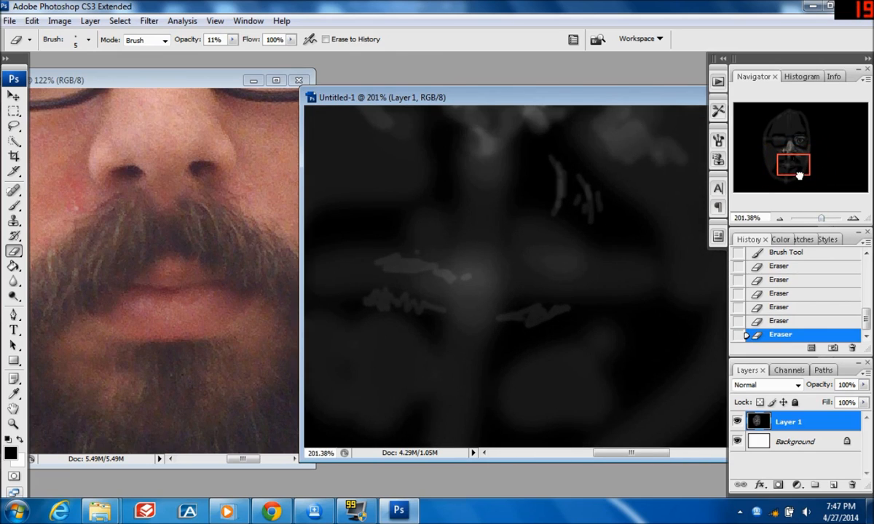
pyautogui.moveTo(799, 175); pyautogui.dragTo(797, 172)
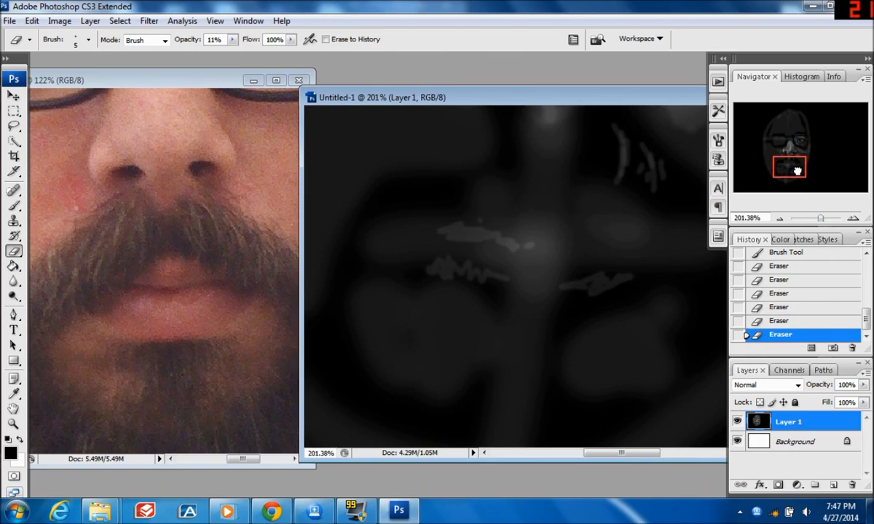
pyautogui.moveTo(797, 170)
pyautogui.mouseDown()
pyautogui.moveTo(797, 154)
pyautogui.moveTo(794, 169)
pyautogui.mouseUp()
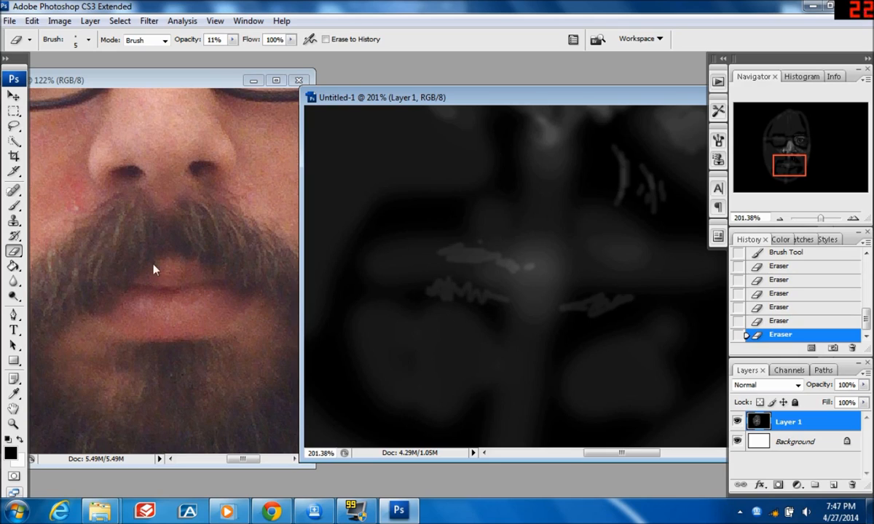
pyautogui.moveTo(416, 305)
pyautogui.mouseDown()
pyautogui.moveTo(444, 323)
pyautogui.moveTo(406, 306)
pyautogui.moveTo(461, 336)
pyautogui.mouseUp()
pyautogui.moveTo(419, 310); pyautogui.dragTo(463, 339)
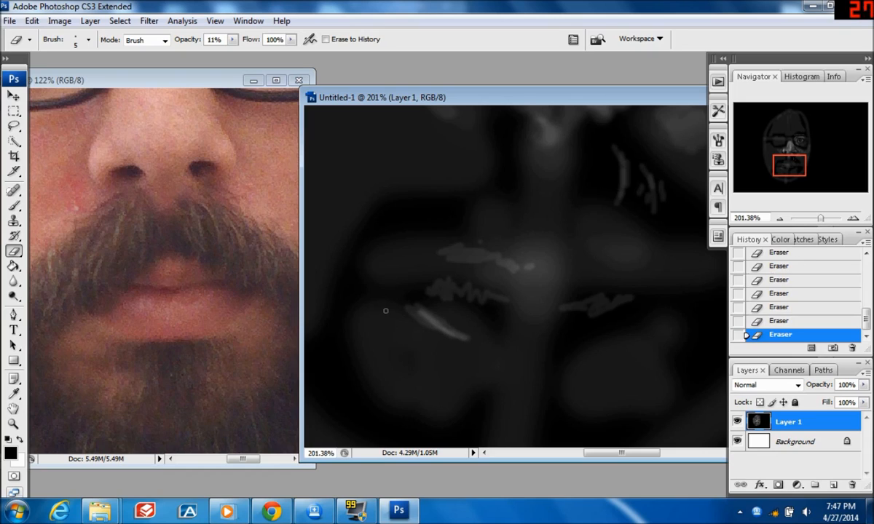
pyautogui.moveTo(415, 311)
pyautogui.mouseDown()
pyautogui.moveTo(439, 335)
pyautogui.moveTo(403, 326)
pyautogui.moveTo(391, 345)
pyautogui.moveTo(408, 355)
pyautogui.mouseUp()
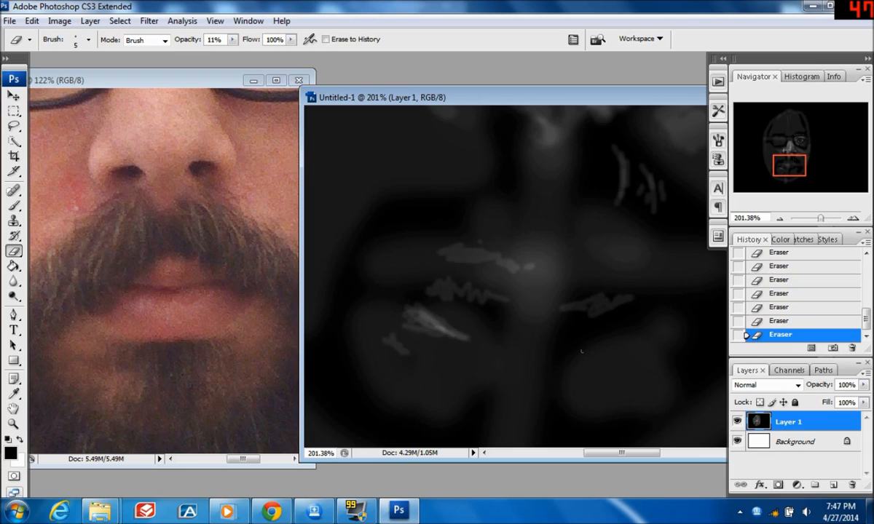
pyautogui.moveTo(418, 326)
pyautogui.mouseDown()
pyautogui.moveTo(594, 340)
pyautogui.moveTo(617, 333)
pyautogui.moveTo(650, 293)
pyautogui.moveTo(612, 341)
pyautogui.moveTo(657, 316)
pyautogui.moveTo(611, 309)
pyautogui.moveTo(661, 338)
pyautogui.moveTo(608, 298)
pyautogui.moveTo(593, 313)
pyautogui.moveTo(619, 344)
pyautogui.mouseUp()
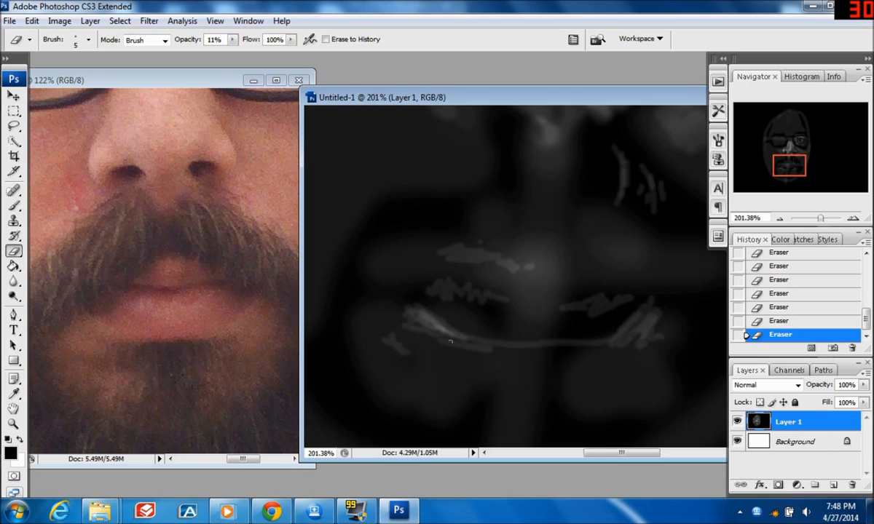
# Lightly shade the area beneath the middle of the lower lip with the soft 9 px black brush at 15% opacity.
pyautogui.click(12, 208)
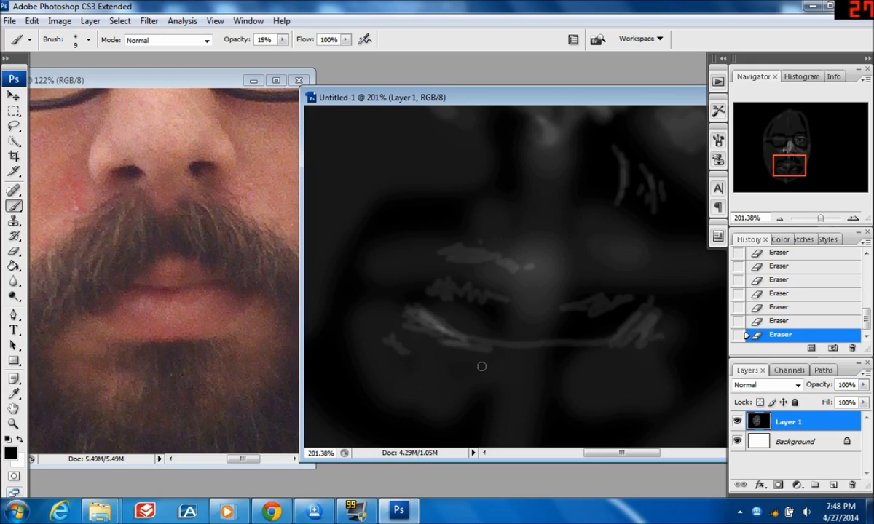
pyautogui.click(482, 363)
pyautogui.click(484, 362)
pyautogui.moveTo(498, 363); pyautogui.dragTo(502, 378)
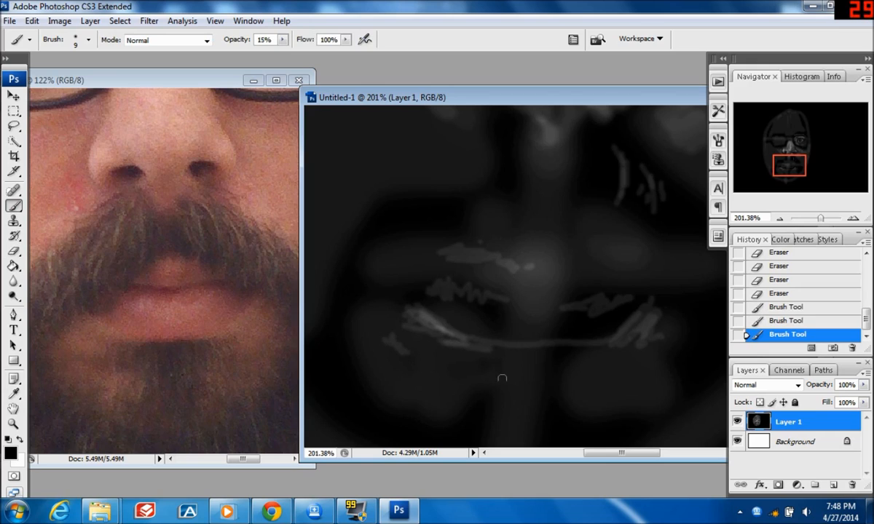
pyautogui.click(480, 361)
pyautogui.click(513, 383)
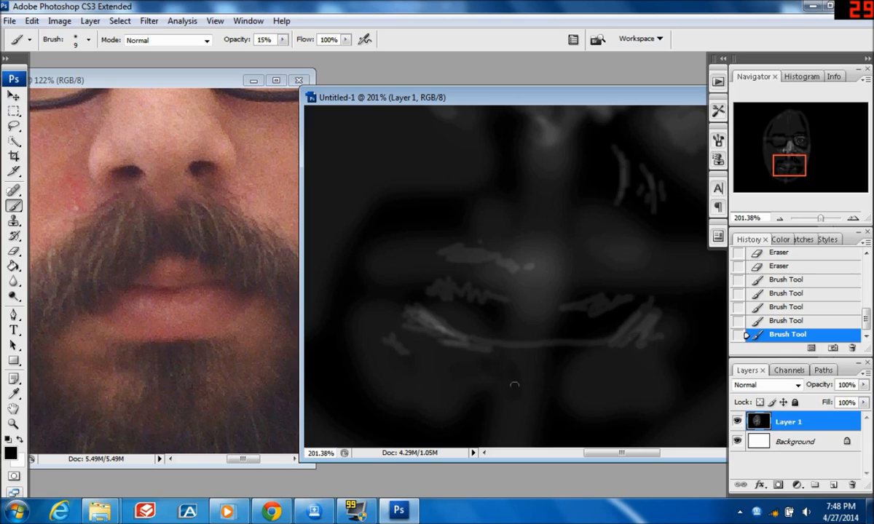
pyautogui.click(525, 365)
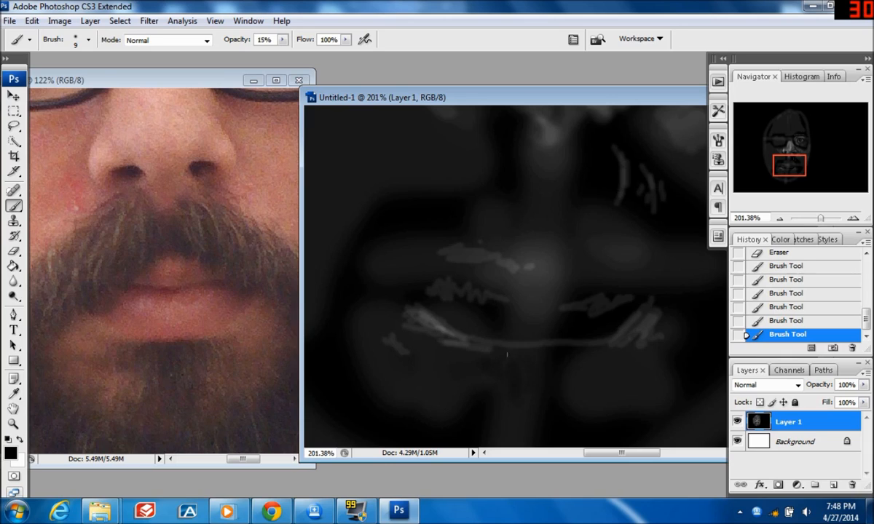
# Deepen the shadow under the lower lip with the soft 9 px black brush at 31% opacity.
pyautogui.click(283, 40)
pyautogui.moveTo(281, 53); pyautogui.dragTo(294, 52)
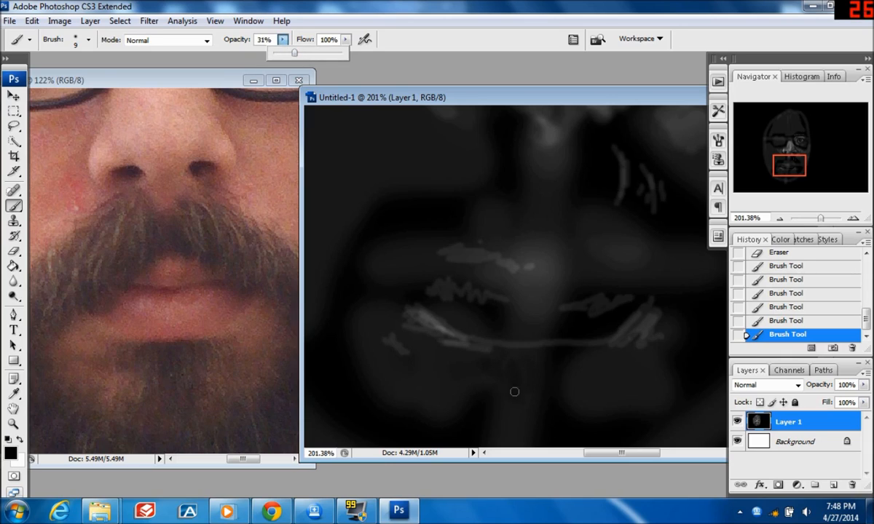
pyautogui.click(474, 368)
pyautogui.moveTo(469, 366); pyautogui.dragTo(507, 365)
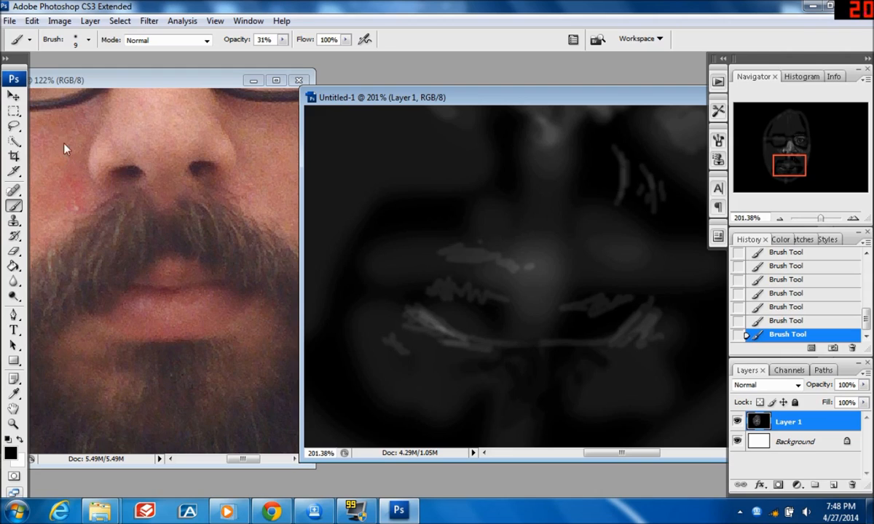
# Darken the line between the lips and the upper lip's edges with the soft 5 px black brush at 31% opacity.
pyautogui.click(87, 38)
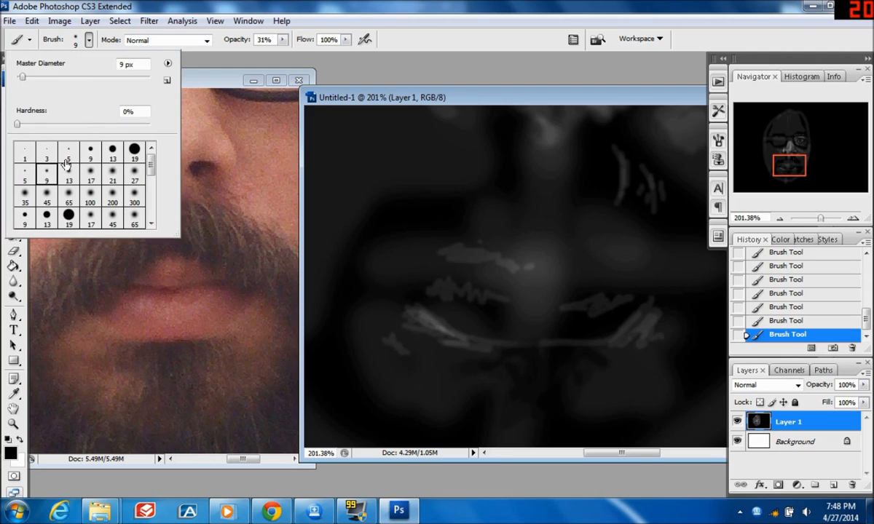
pyautogui.click(25, 170)
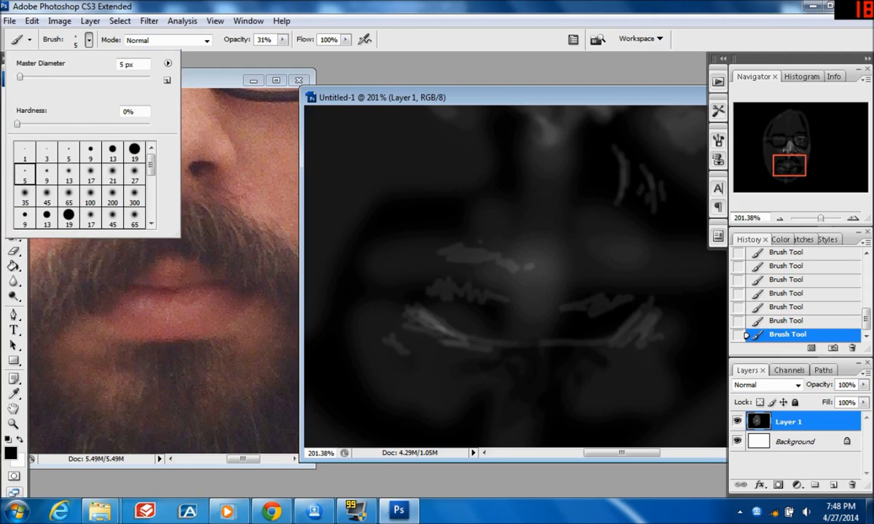
pyautogui.click(427, 285)
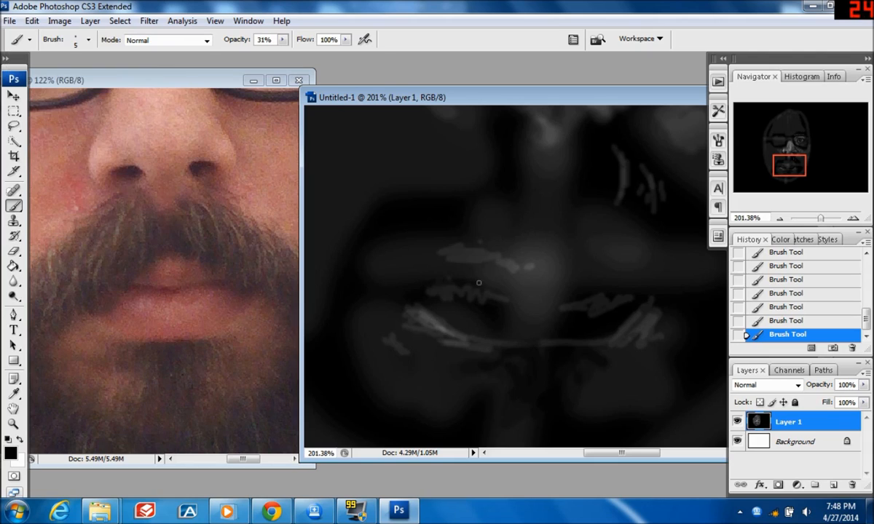
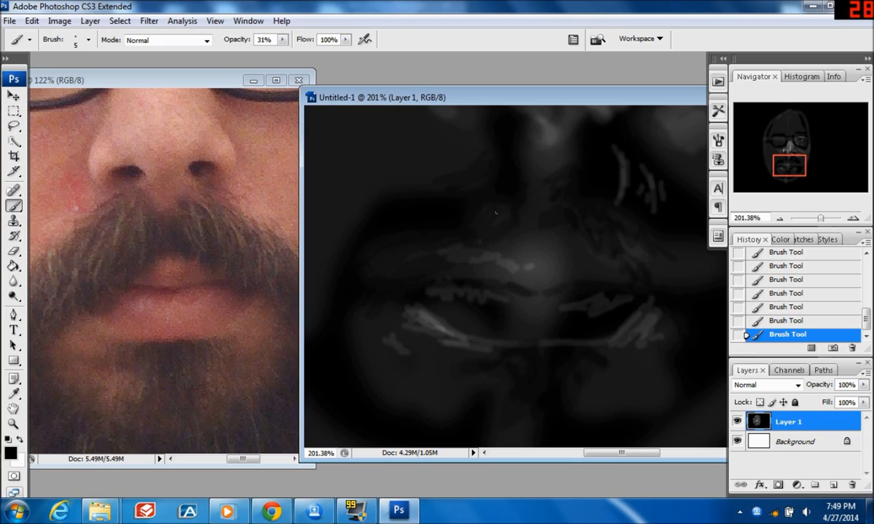
# Black out the moustache area around the upper lip and its stray light strokes with the soft 13 px brush at 100% opacity.
pyautogui.moveTo(283, 40); pyautogui.dragTo(344, 65)
pyautogui.click(88, 40)
pyautogui.moveTo(93, 77)
pyautogui.mouseDown()
pyautogui.moveTo(128, 91)
pyautogui.moveTo(91, 93)
pyautogui.mouseUp()
pyautogui.click(66, 172)
pyautogui.click(486, 217)
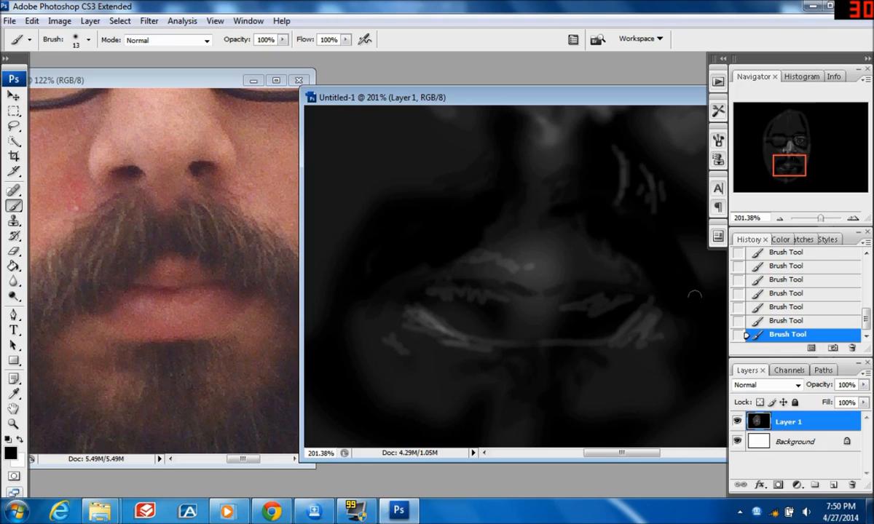
pyautogui.moveTo(797, 166)
pyautogui.mouseDown()
pyautogui.moveTo(803, 160)
pyautogui.moveTo(804, 168)
pyautogui.mouseUp()
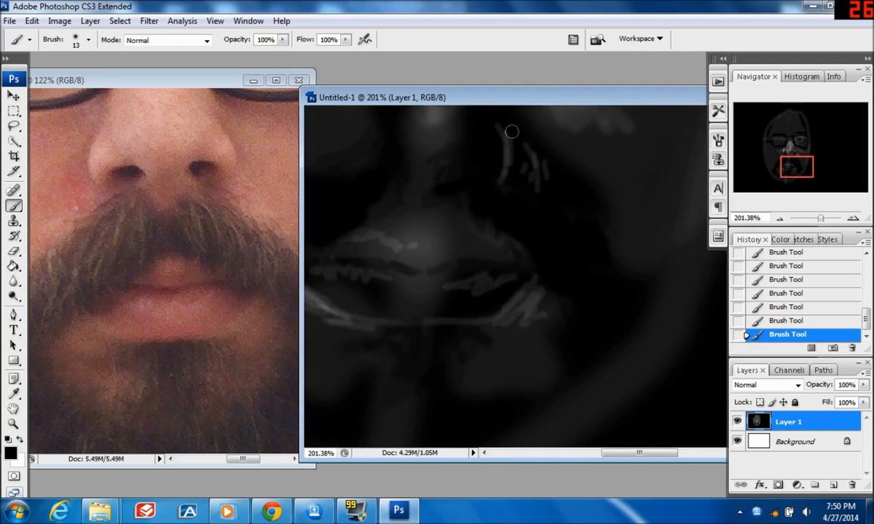
pyautogui.moveTo(498, 126)
pyautogui.mouseDown()
pyautogui.moveTo(564, 216)
pyautogui.moveTo(513, 131)
pyautogui.moveTo(520, 178)
pyautogui.moveTo(541, 194)
pyautogui.moveTo(513, 143)
pyautogui.moveTo(498, 179)
pyautogui.mouseUp()
# Erase soft diagonal highlights along the moustache's outer edge below the detailed eye's nostril with the soft 13 px eraser at 11% opacity.
pyautogui.click(14, 250)
pyautogui.click(88, 41)
pyautogui.click(68, 174)
pyautogui.moveTo(517, 118)
pyautogui.mouseDown()
pyautogui.moveTo(596, 205)
pyautogui.moveTo(523, 112)
pyautogui.mouseUp()
pyautogui.moveTo(574, 166); pyautogui.dragTo(606, 208)
pyautogui.moveTo(528, 155)
pyautogui.mouseDown()
pyautogui.moveTo(452, 117)
pyautogui.moveTo(477, 110)
pyautogui.moveTo(510, 134)
pyautogui.mouseUp()
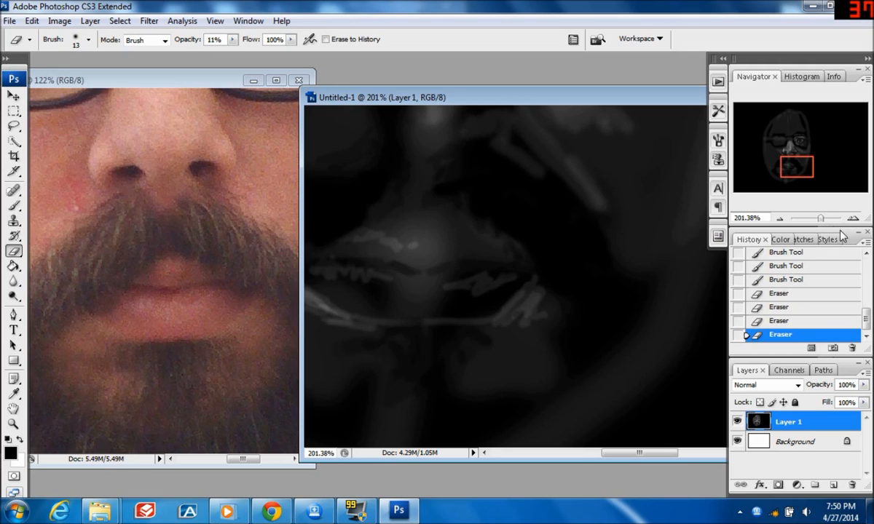
pyautogui.moveTo(803, 172); pyautogui.dragTo(799, 163)
pyautogui.moveTo(506, 275)
pyautogui.mouseDown()
pyautogui.moveTo(480, 277)
pyautogui.moveTo(502, 289)
pyautogui.moveTo(530, 275)
pyautogui.moveTo(502, 277)
pyautogui.moveTo(552, 276)
pyautogui.moveTo(511, 281)
pyautogui.moveTo(482, 271)
pyautogui.moveTo(507, 300)
pyautogui.mouseUp()
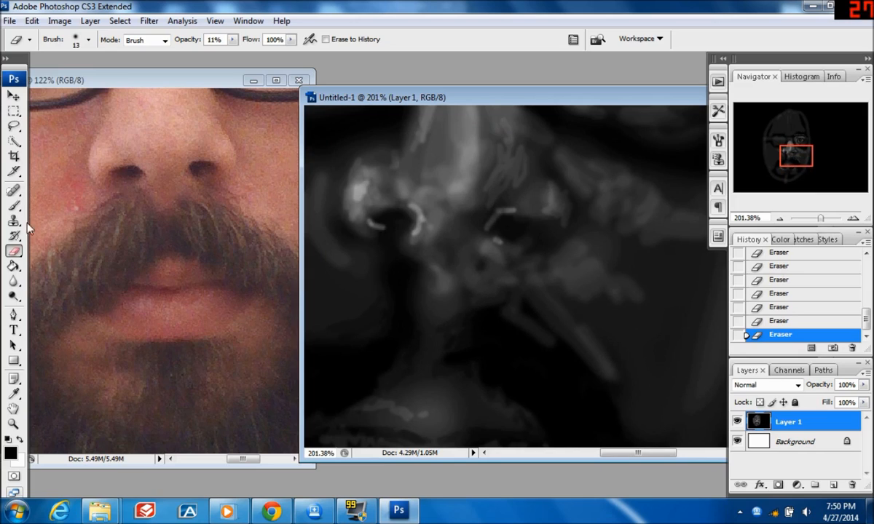
# Blacken the moustache's upper edge below the nostril at 100% opacity and shade the skin above it at 12% with the 13 px brush.
pyautogui.click(14, 205)
pyautogui.moveTo(468, 297)
pyautogui.mouseDown()
pyautogui.moveTo(502, 299)
pyautogui.moveTo(516, 311)
pyautogui.moveTo(475, 304)
pyautogui.moveTo(504, 307)
pyautogui.moveTo(560, 347)
pyautogui.moveTo(512, 303)
pyautogui.mouseUp()
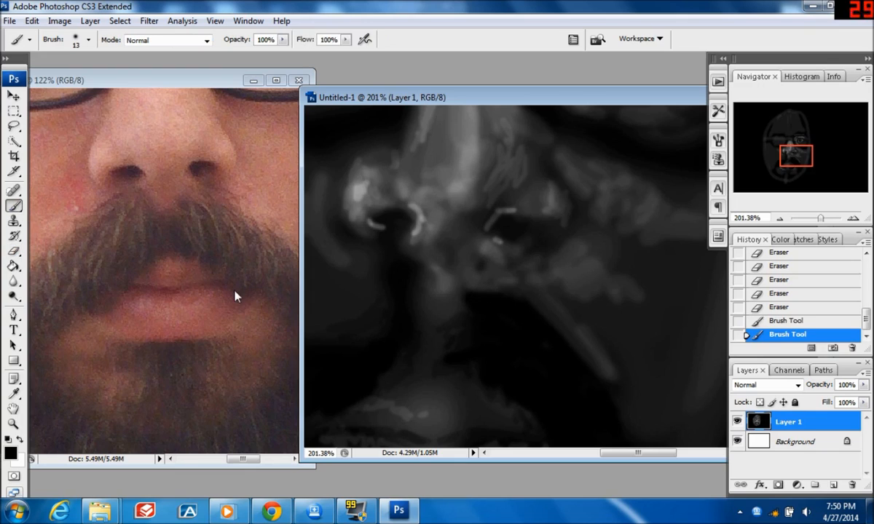
pyautogui.click(282, 39)
pyautogui.click(221, 53)
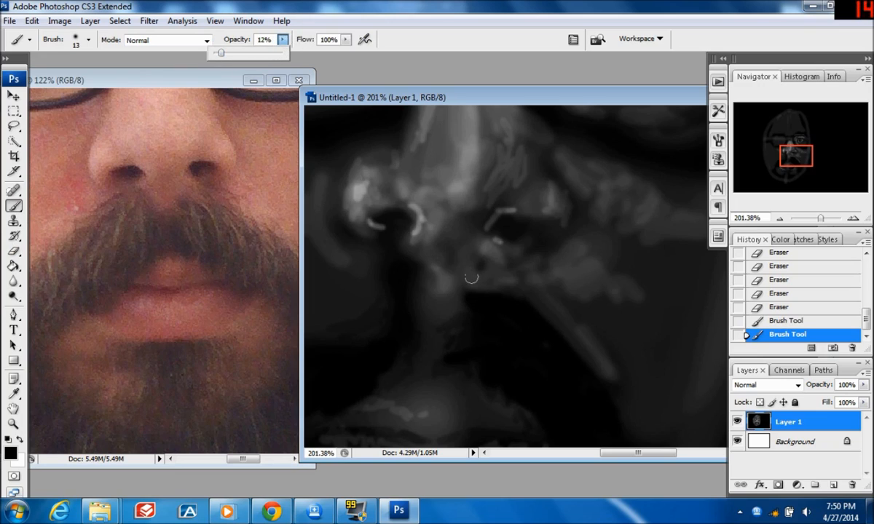
pyautogui.click(505, 281)
pyautogui.moveTo(485, 268); pyautogui.dragTo(479, 263)
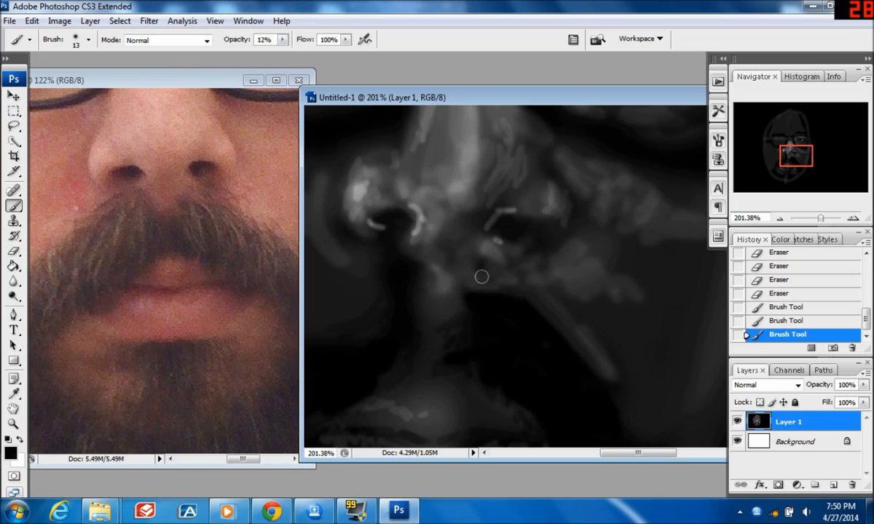
pyautogui.moveTo(517, 289)
pyautogui.mouseDown()
pyautogui.moveTo(463, 284)
pyautogui.moveTo(527, 287)
pyautogui.mouseUp()
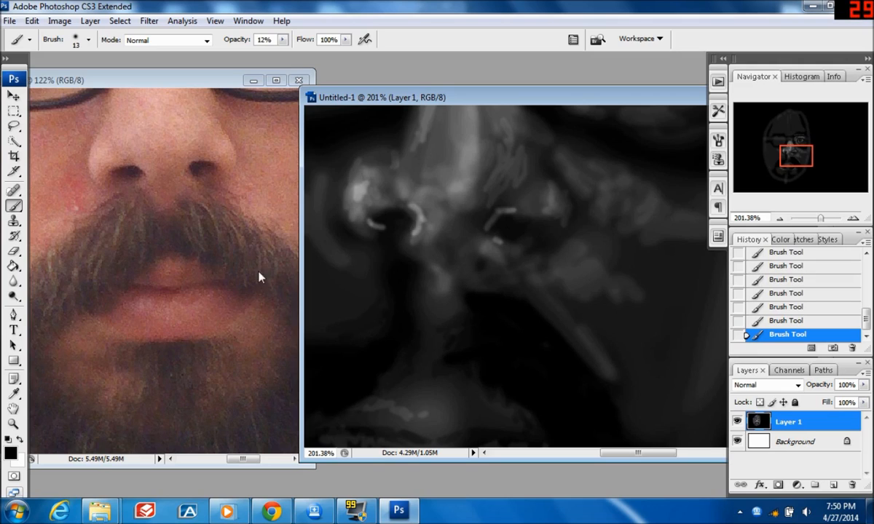
# Lighten the skin between the nostril and the moustache with the soft 13 px eraser at 11% opacity.
pyautogui.click(13, 251)
pyautogui.moveTo(481, 283); pyautogui.dragTo(479, 263)
pyautogui.moveTo(821, 218); pyautogui.dragTo(808, 220)
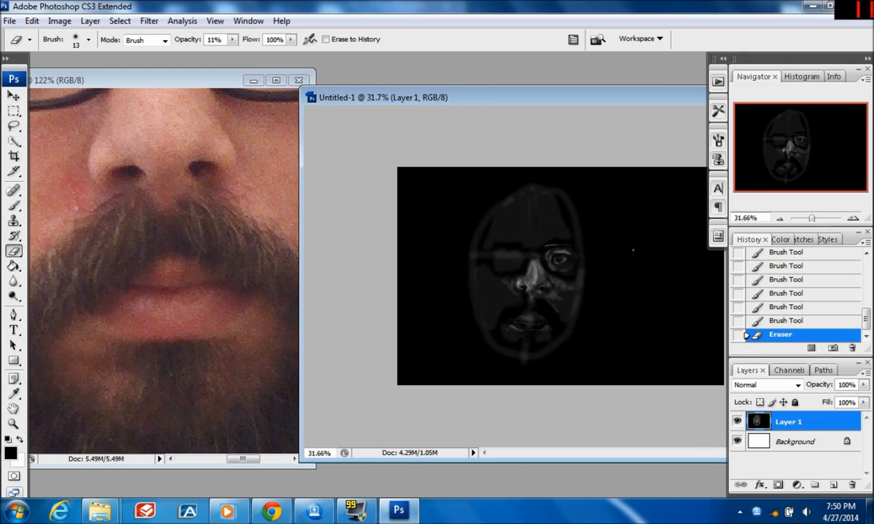
# Try to shift a rectangular selection around the mouth upward on Layer 1.
pyautogui.click(14, 111)
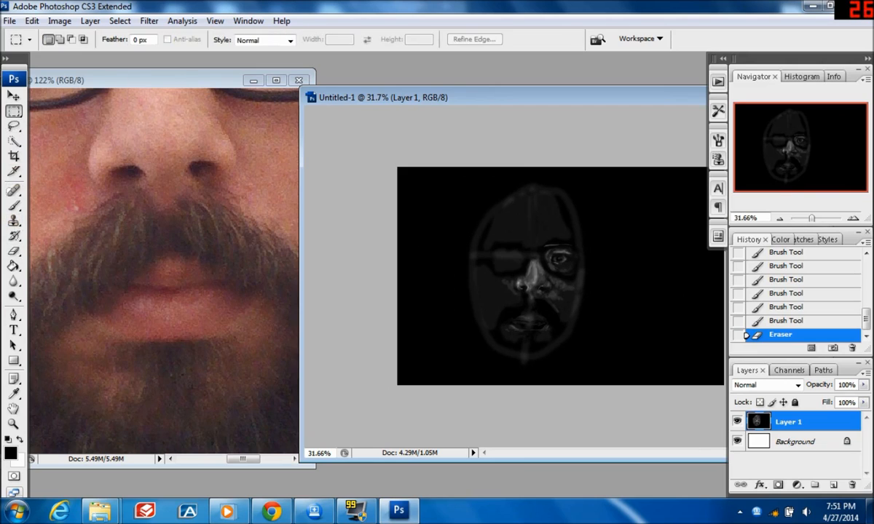
pyautogui.moveTo(812, 218); pyautogui.dragTo(817, 218)
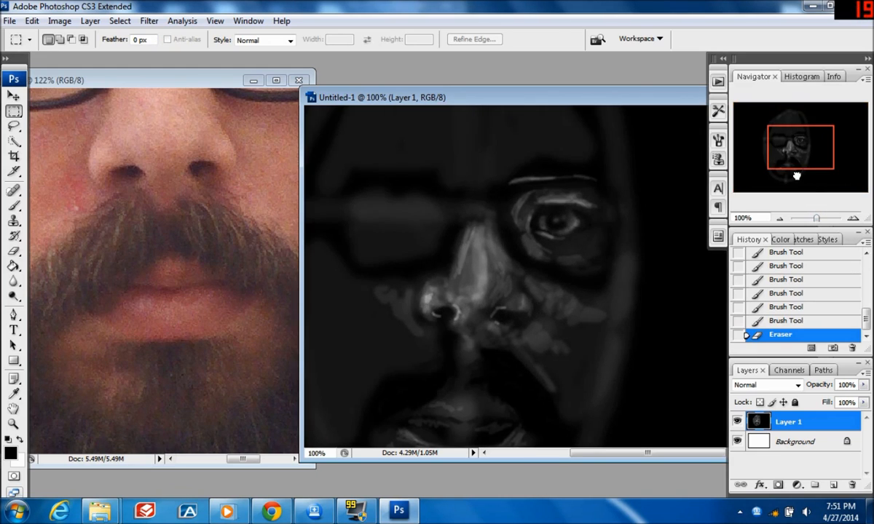
pyautogui.click(797, 175)
pyautogui.moveTo(334, 252); pyautogui.dragTo(526, 392)
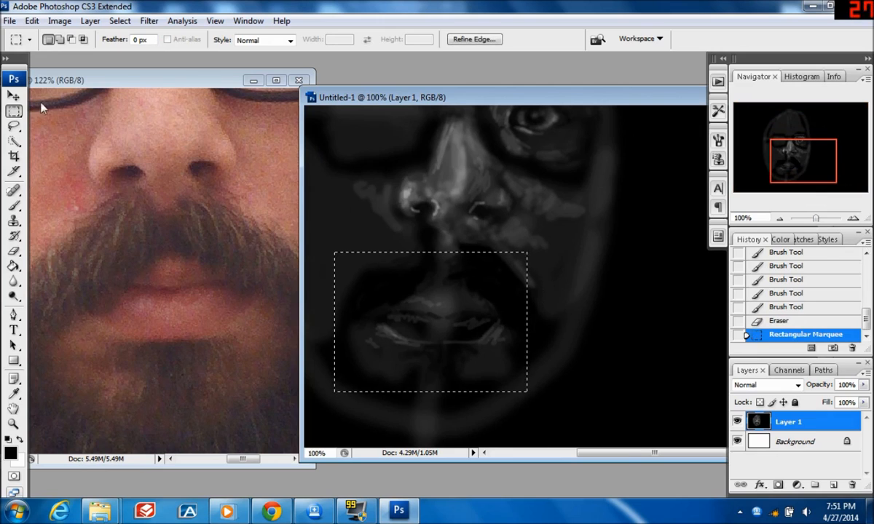
pyautogui.press('v')
pyautogui.moveTo(439, 311); pyautogui.dragTo(470, 297)
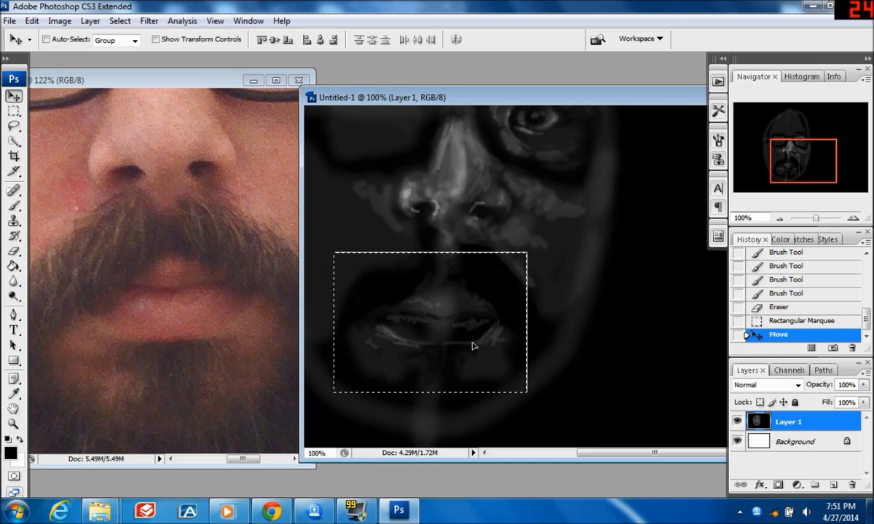
pyautogui.hotkey('ctrl', 'z')
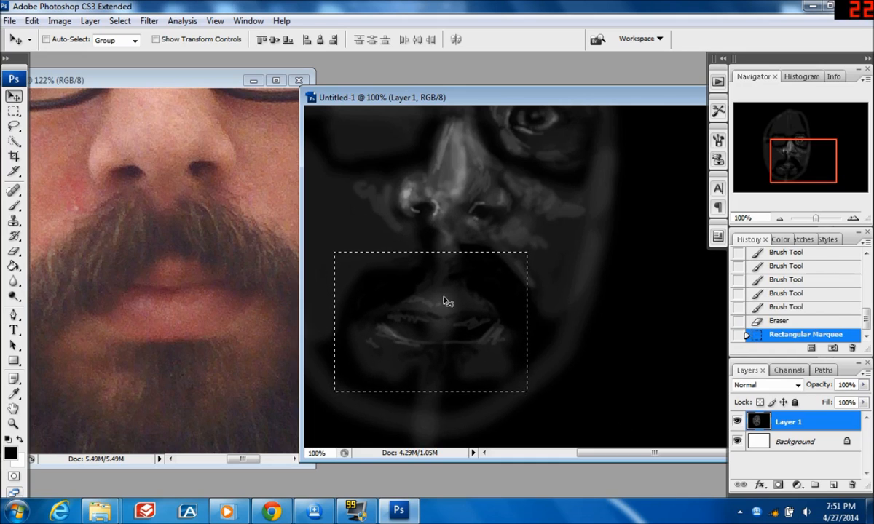
pyautogui.click(781, 321)
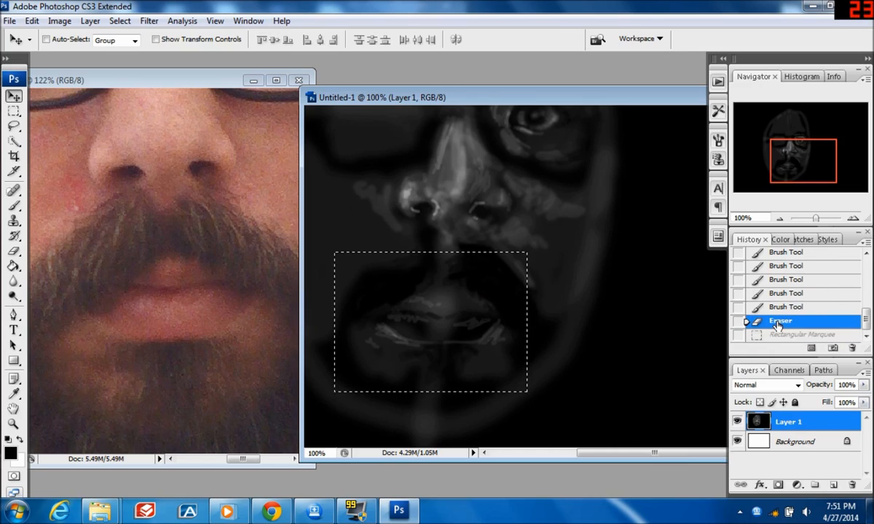
# Merge Layer 1 down into the Background and select a rectangular area around the mouth and moustache.
pyautogui.rightClick(813, 424)
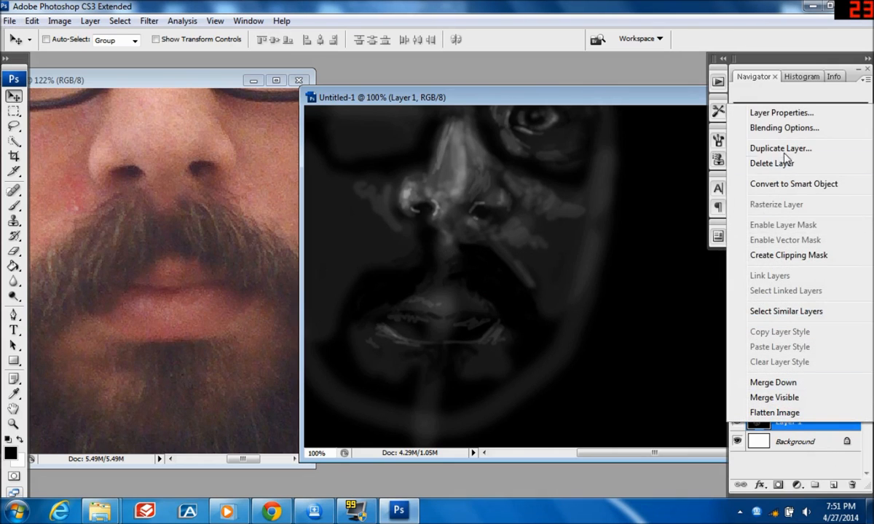
pyautogui.click(761, 381)
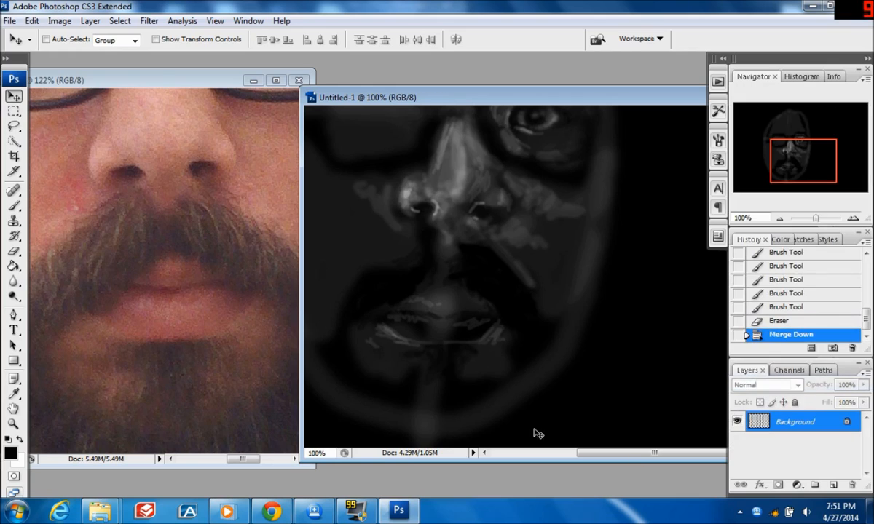
pyautogui.click(14, 110)
pyautogui.moveTo(328, 260); pyautogui.dragTo(546, 392)
pyautogui.click(14, 95)
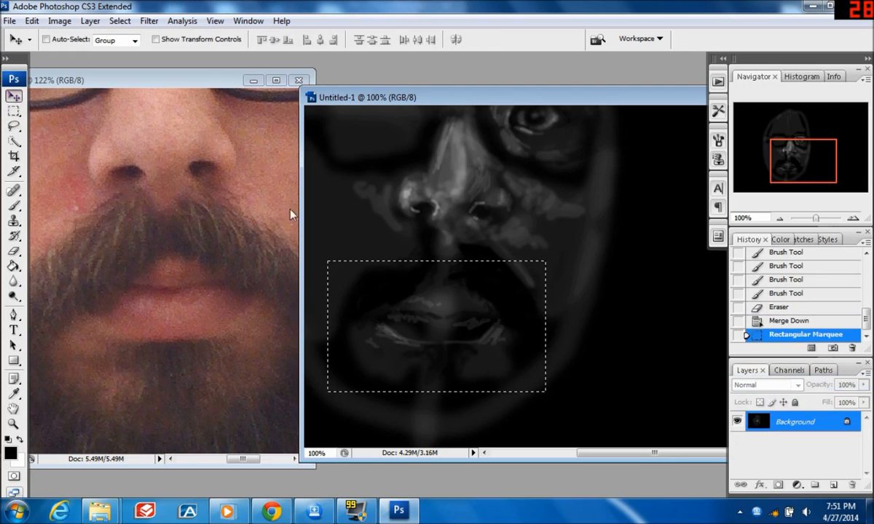
# Try shifting the selected mouth area straight up toward the nose, and deselect it.
pyautogui.moveTo(474, 309); pyautogui.dragTo(474, 289)
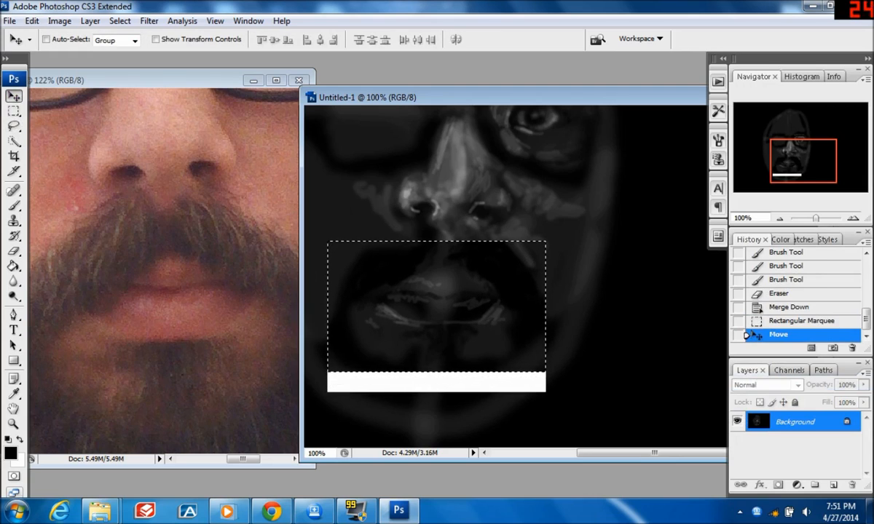
pyautogui.hotkey('ctrl', 'd')
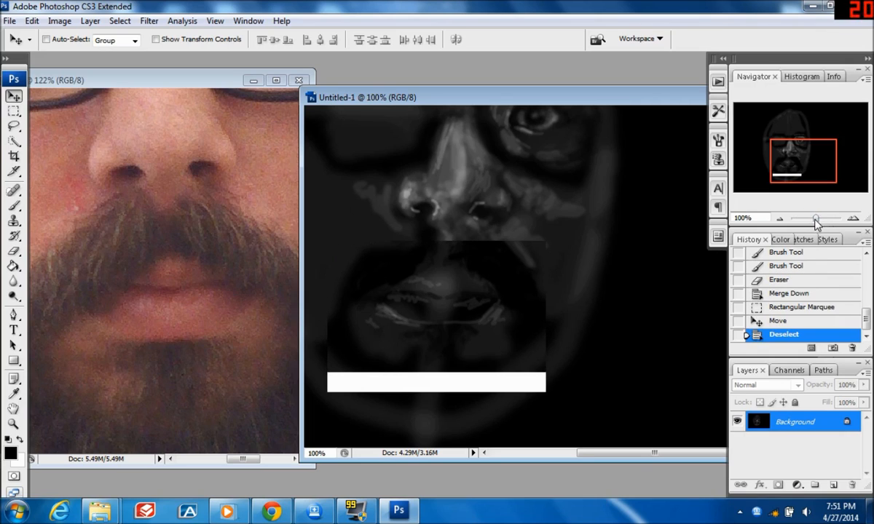
pyautogui.moveTo(816, 223); pyautogui.dragTo(810, 220)
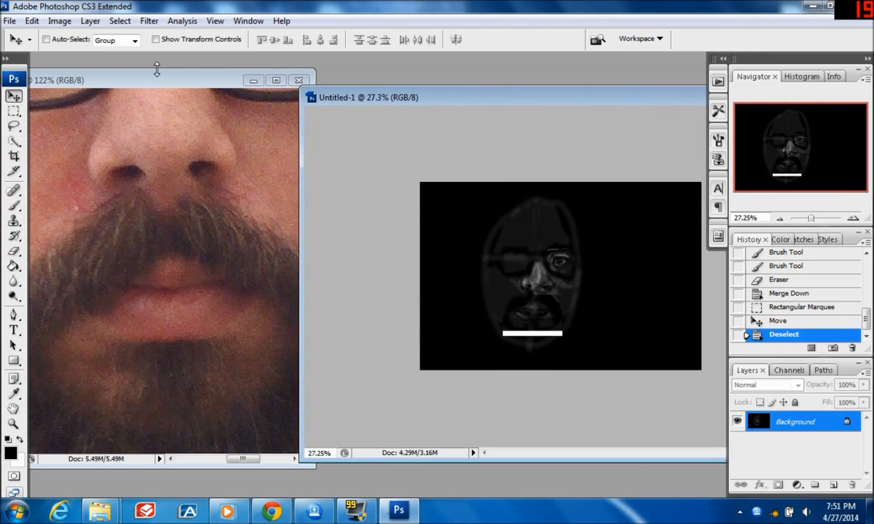
# Show the whole head in the reference photo and revert that photo's history to its first Eraser state.
pyautogui.click(157, 69)
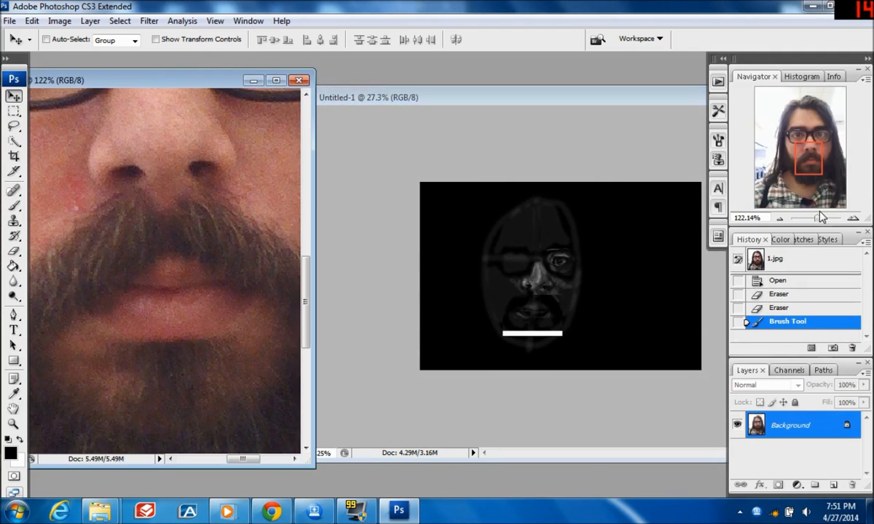
pyautogui.moveTo(819, 218); pyautogui.dragTo(814, 219)
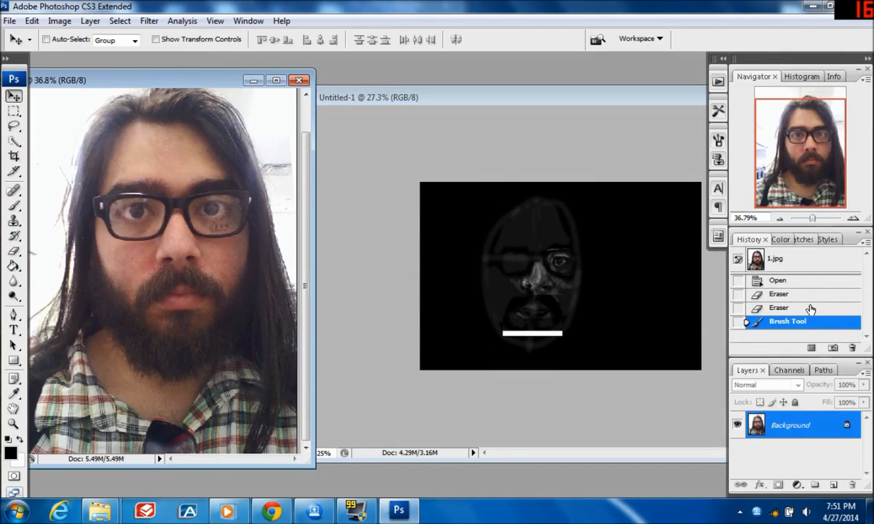
pyautogui.click(749, 295)
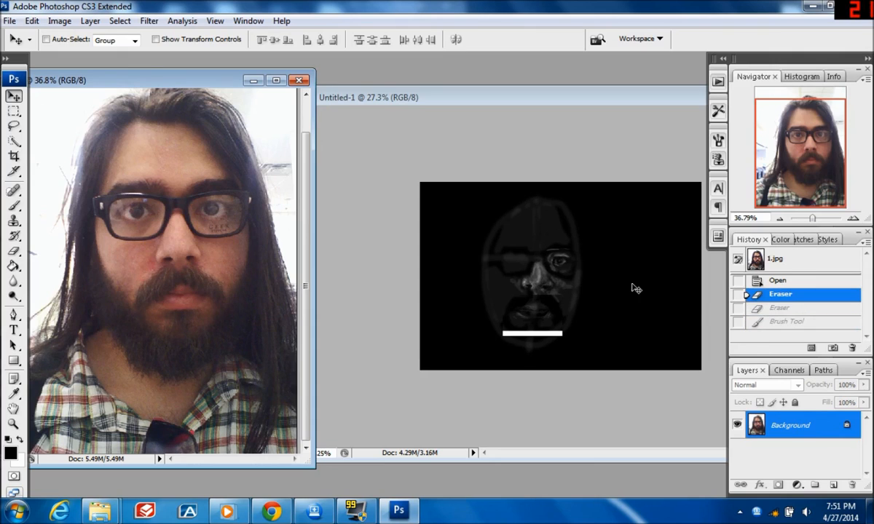
# Revert the drawing to the state before the mouth was moved, shift the selected area up only slightly, and deselect it.
pyautogui.click(633, 290)
pyautogui.moveTo(866, 271); pyautogui.dragTo(867, 305)
pyautogui.scroll(-4, 812, 291)
pyautogui.click(817, 326)
pyautogui.click(804, 314)
pyautogui.click(780, 309)
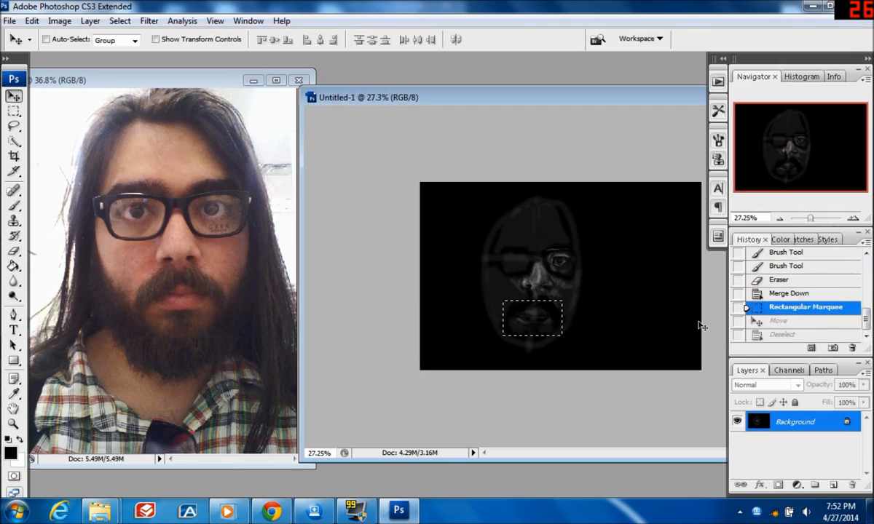
pyautogui.moveTo(550, 318); pyautogui.dragTo(549, 317)
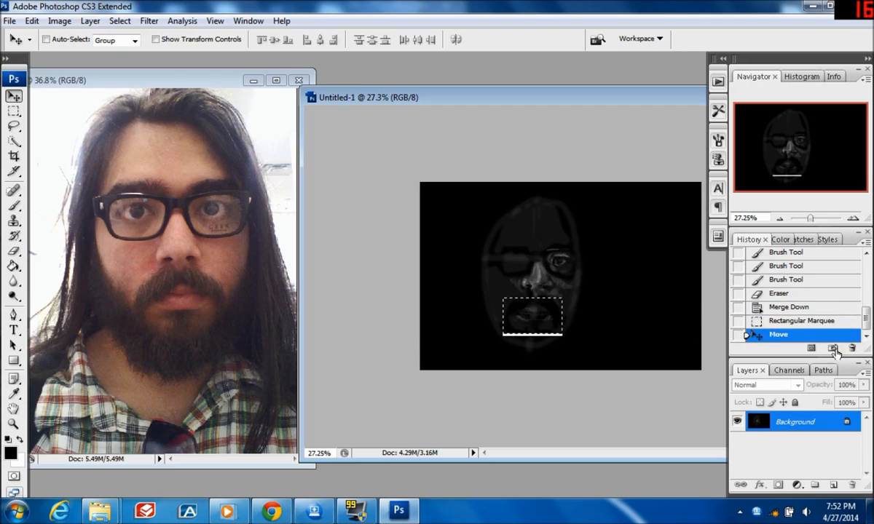
pyautogui.hotkey('ctrl', 'd')
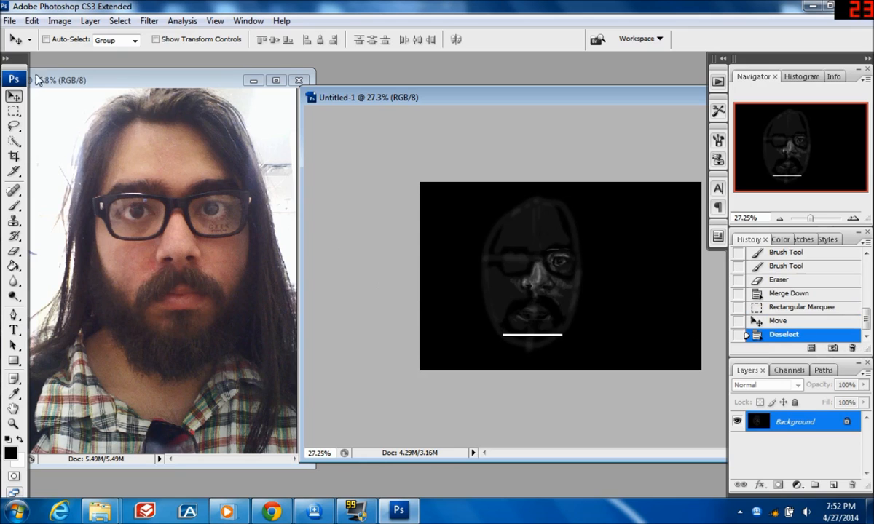
# Copy the reference photo into the drawing as a new layer and scale it proportionally to 76.1%.
pyautogui.click(186, 211)
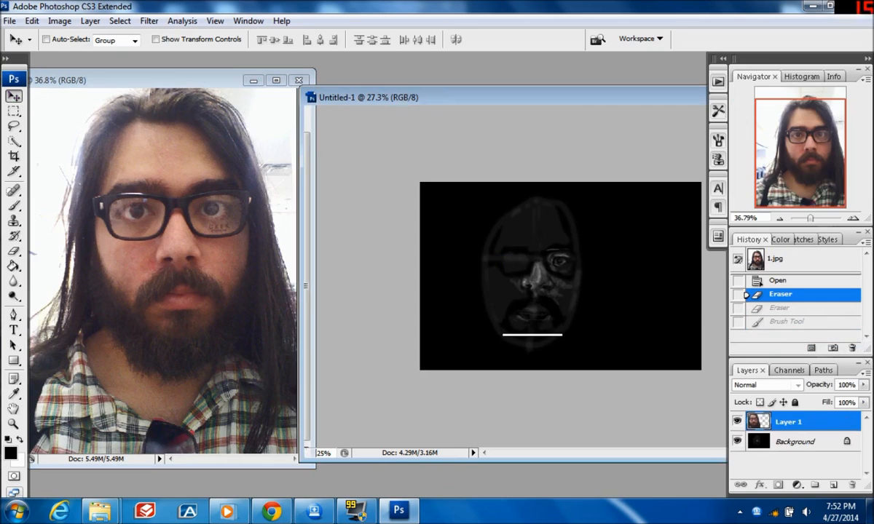
pyautogui.moveTo(554, 315)
pyautogui.mouseDown()
pyautogui.moveTo(728, 308)
pyautogui.moveTo(637, 312)
pyautogui.mouseUp()
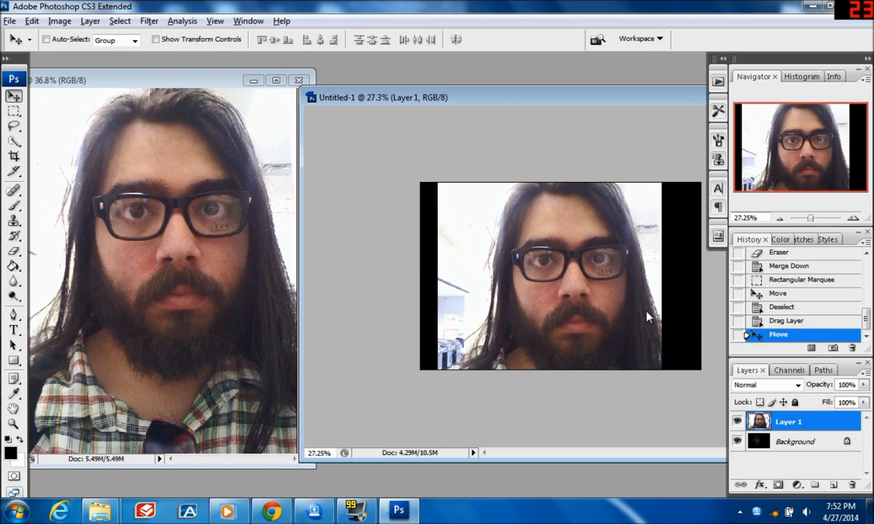
pyautogui.hotkey('alt', 't')
pyautogui.click(592, 158)
pyautogui.hotkey('ctrl', 't')
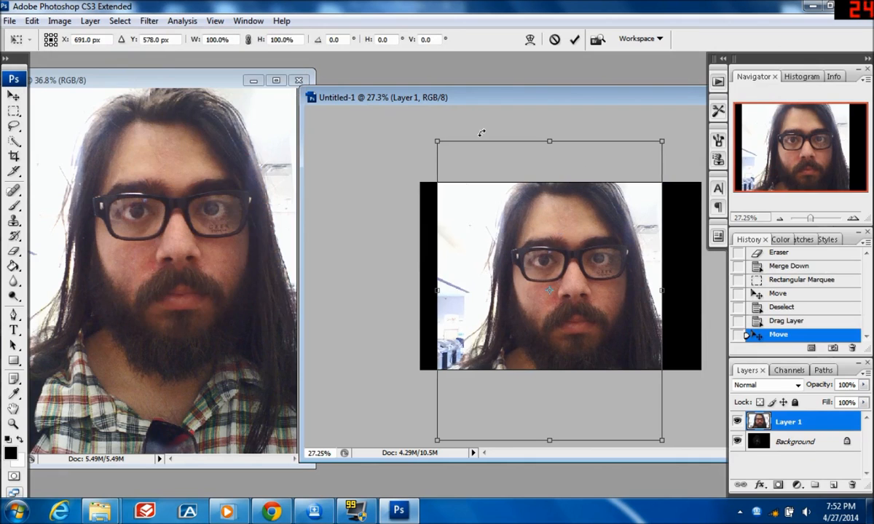
pyautogui.moveTo(440, 139); pyautogui.dragTo(492, 188)
pyautogui.moveTo(657, 319); pyautogui.dragTo(652, 278)
pyautogui.moveTo(533, 165); pyautogui.dragTo(537, 172)
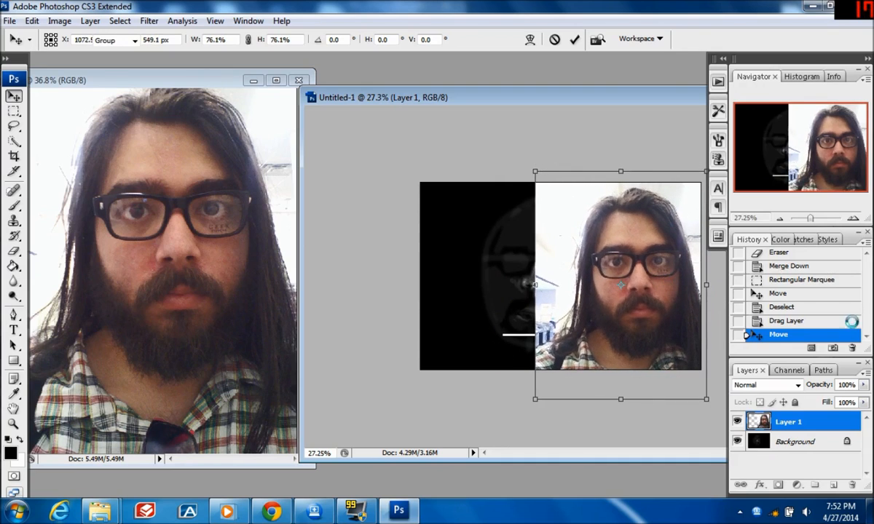
pyautogui.press('Return')
# Lower the photo layer's opacity to 44% and align it over the painted face.
pyautogui.click(864, 385)
pyautogui.moveTo(847, 396); pyautogui.dragTo(823, 398)
pyautogui.moveTo(637, 276); pyautogui.dragTo(545, 279)
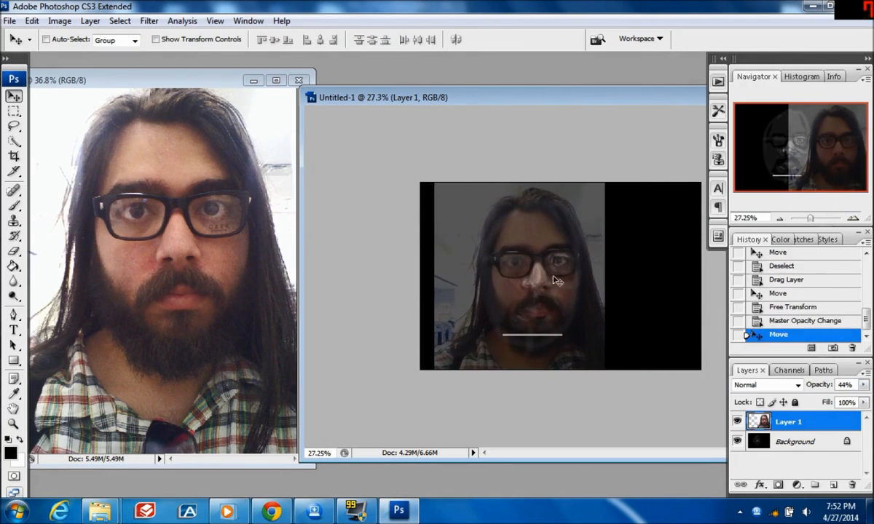
pyautogui.moveTo(810, 218); pyautogui.dragTo(816, 220)
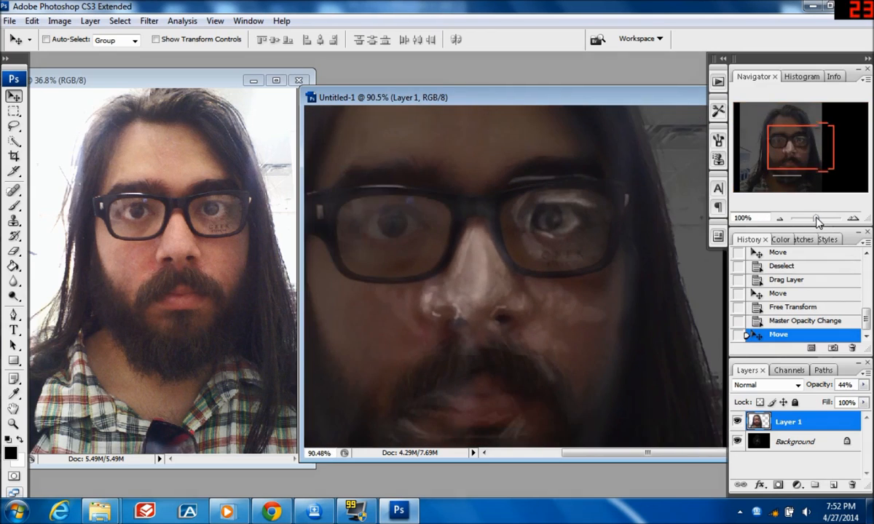
pyautogui.moveTo(594, 341)
pyautogui.mouseDown()
pyautogui.moveTo(578, 328)
pyautogui.moveTo(571, 356)
pyautogui.moveTo(619, 318)
pyautogui.moveTo(595, 343)
pyautogui.moveTo(603, 343)
pyautogui.mouseUp()
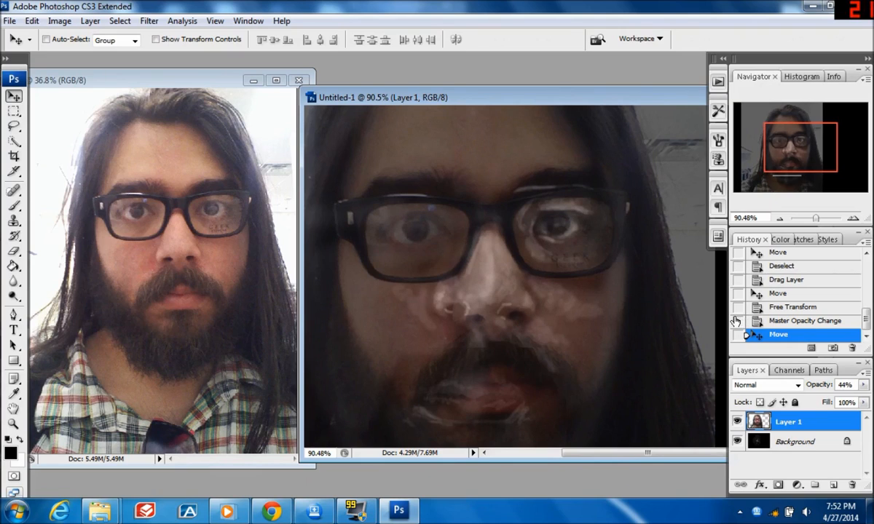
# Scale the photo overlay to 103.1% and reposition it to compare its features with the painted glasses, nose and mouth.
pyautogui.hotkey('ctrl', 't')
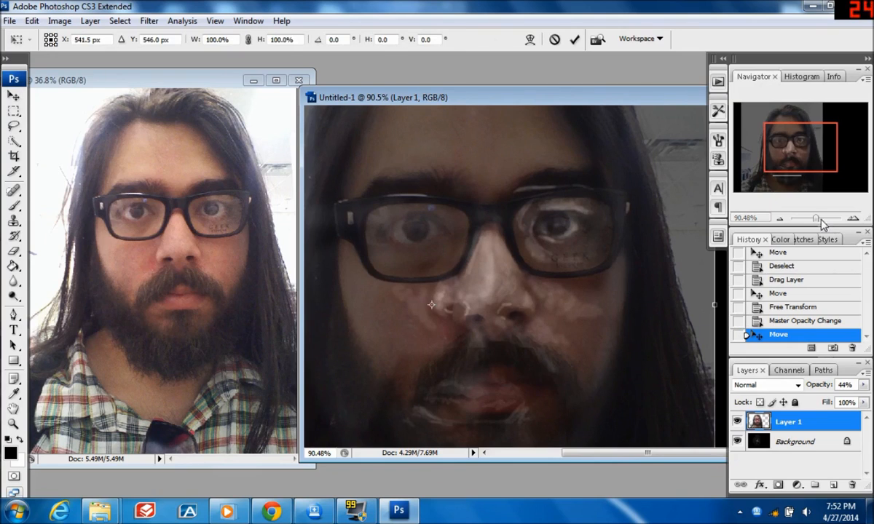
pyautogui.click(780, 218)
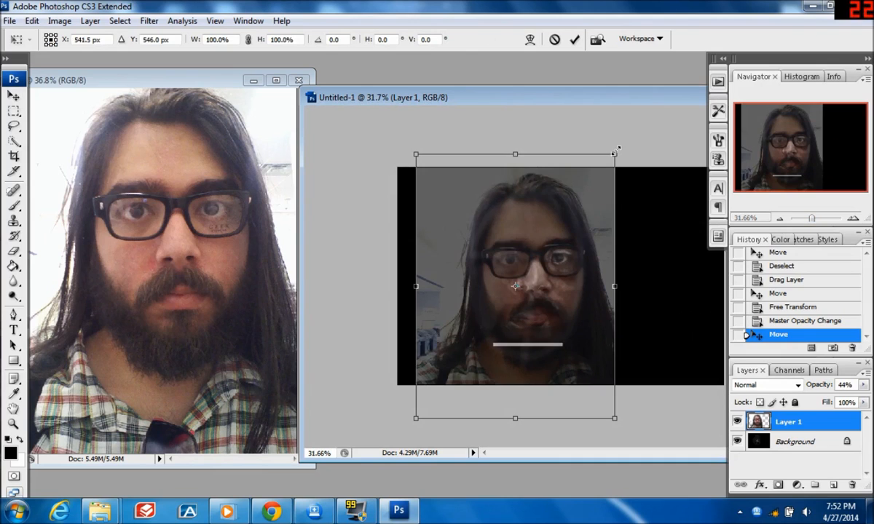
pyautogui.moveTo(615, 155); pyautogui.dragTo(626, 143)
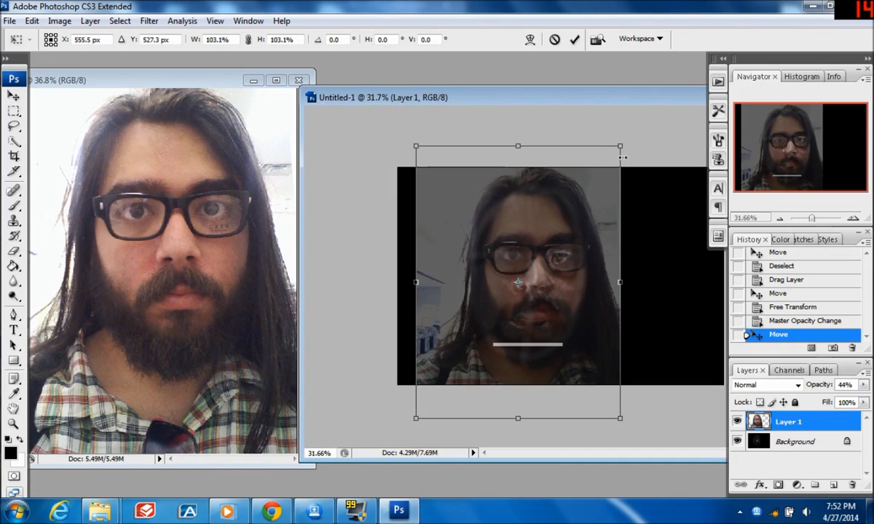
pyautogui.moveTo(572, 275)
pyautogui.mouseDown()
pyautogui.moveTo(591, 274)
pyautogui.moveTo(568, 277)
pyautogui.mouseUp()
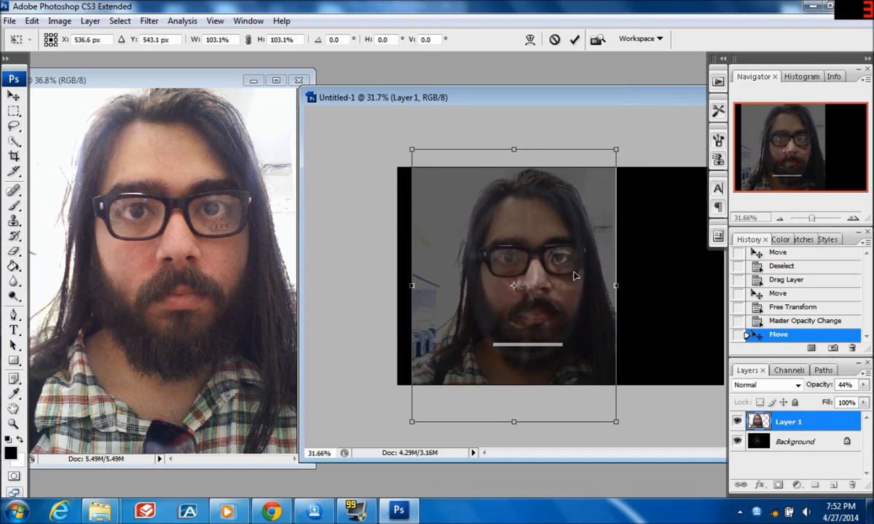
pyautogui.moveTo(811, 218); pyautogui.dragTo(816, 222)
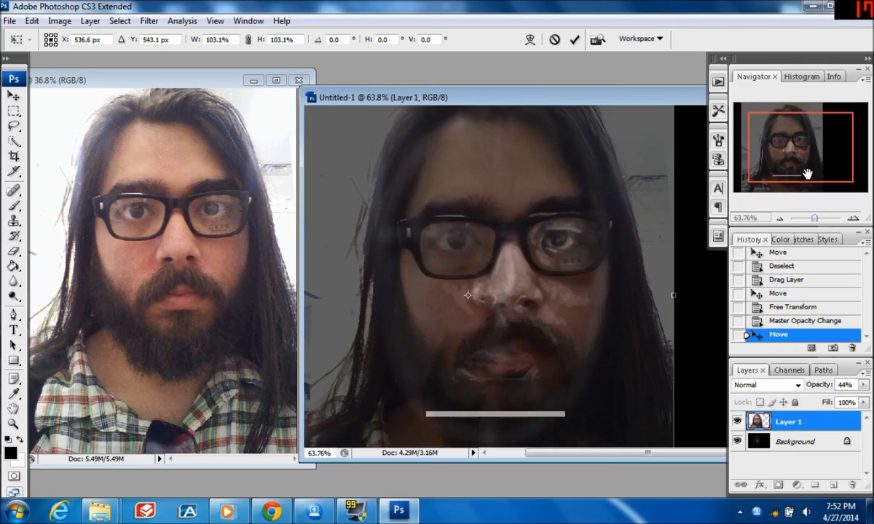
pyautogui.moveTo(808, 171); pyautogui.dragTo(804, 185)
pyautogui.moveTo(815, 222); pyautogui.dragTo(818, 218)
pyautogui.moveTo(813, 185); pyautogui.dragTo(801, 172)
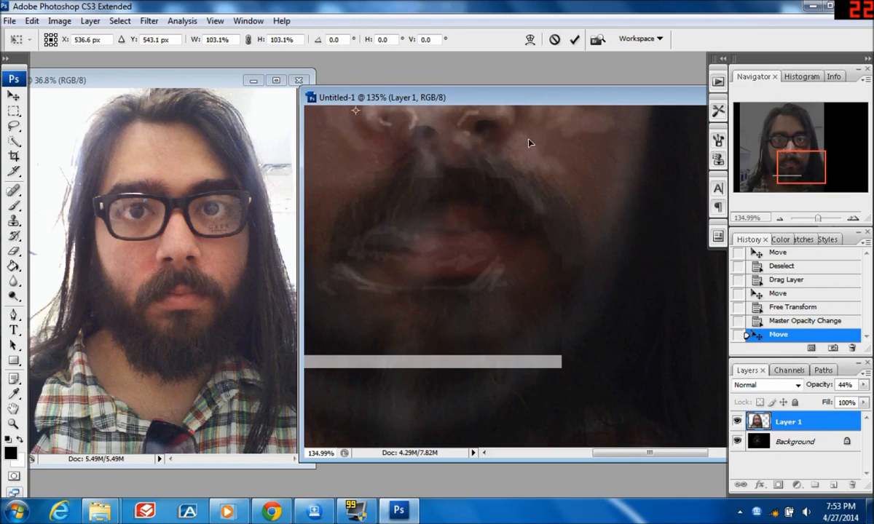
pyautogui.press('Return')
# Delete the photo overlay layer from the drawing.
pyautogui.moveTo(832, 418); pyautogui.dragTo(852, 486)
pyautogui.moveTo(818, 219); pyautogui.dragTo(814, 218)
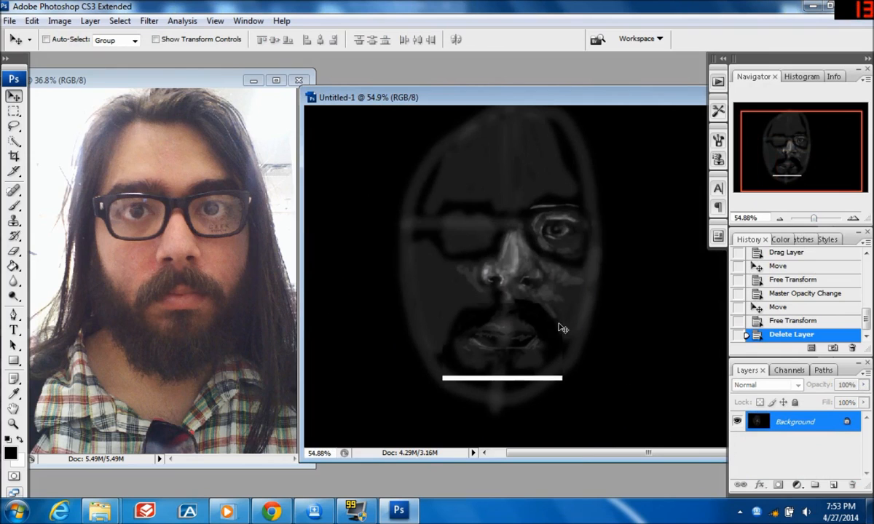
# Paint over the white bar beneath the mouth in black with the 13 px Brush at 100% opacity.
pyautogui.moveTo(814, 218); pyautogui.dragTo(821, 219)
pyautogui.moveTo(791, 157); pyautogui.dragTo(772, 181)
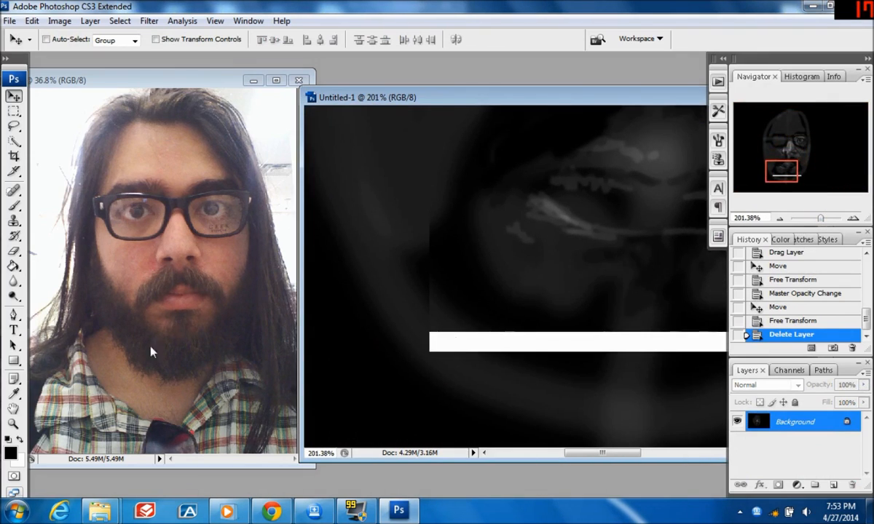
pyautogui.click(14, 205)
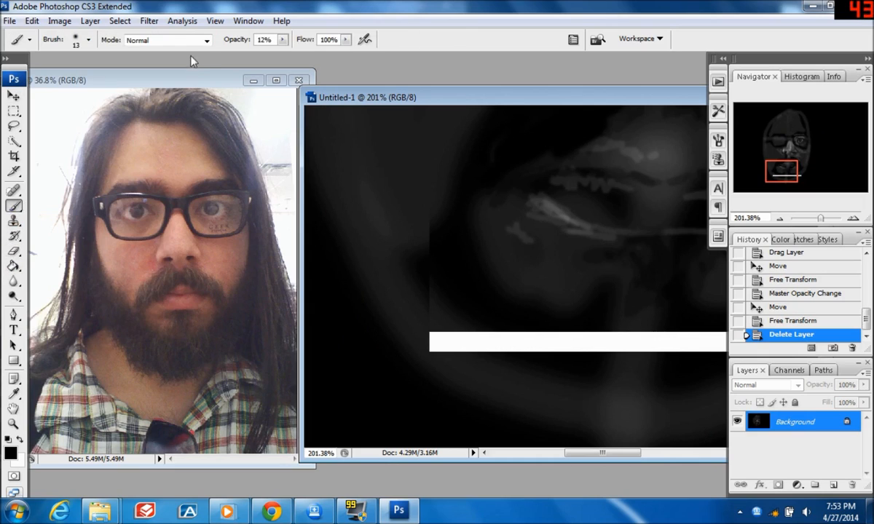
pyautogui.click(284, 40)
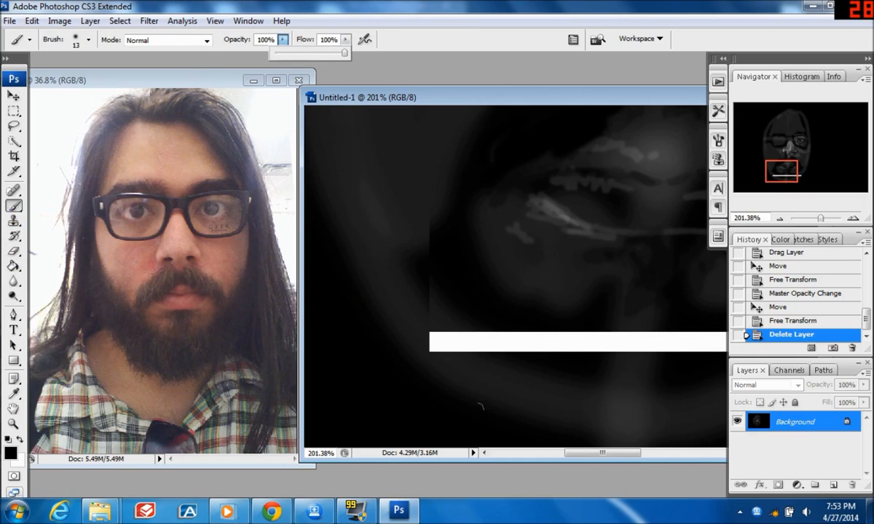
pyautogui.moveTo(420, 341)
pyautogui.mouseDown()
pyautogui.moveTo(466, 335)
pyautogui.moveTo(418, 331)
pyautogui.moveTo(490, 345)
pyautogui.moveTo(422, 344)
pyautogui.moveTo(418, 355)
pyautogui.moveTo(513, 340)
pyautogui.moveTo(483, 330)
pyautogui.moveTo(541, 339)
pyautogui.moveTo(573, 330)
pyautogui.moveTo(533, 336)
pyautogui.moveTo(627, 359)
pyautogui.moveTo(655, 349)
pyautogui.moveTo(556, 337)
pyautogui.moveTo(678, 346)
pyautogui.moveTo(550, 343)
pyautogui.moveTo(682, 348)
pyautogui.moveTo(636, 330)
pyautogui.moveTo(682, 336)
pyautogui.moveTo(652, 335)
pyautogui.mouseUp()
pyautogui.moveTo(773, 173); pyautogui.dragTo(796, 179)
pyautogui.moveTo(487, 286)
pyautogui.mouseDown()
pyautogui.moveTo(513, 255)
pyautogui.moveTo(504, 268)
pyautogui.moveTo(519, 261)
pyautogui.moveTo(501, 293)
pyautogui.moveTo(475, 306)
pyautogui.moveTo(539, 287)
pyautogui.moveTo(403, 279)
pyautogui.moveTo(509, 280)
pyautogui.moveTo(337, 284)
pyautogui.moveTo(479, 299)
pyautogui.moveTo(295, 277)
pyautogui.mouseUp()
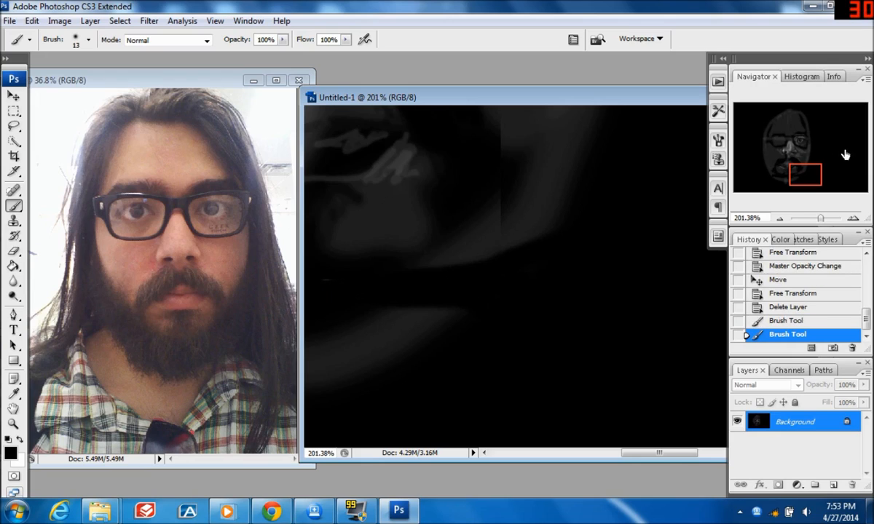
# Blacken the hard vertical edges and leftover streak around the beard and chin with the 100% opacity brush.
pyautogui.moveTo(793, 179); pyautogui.dragTo(793, 171)
pyautogui.moveTo(502, 309)
pyautogui.mouseDown()
pyautogui.moveTo(480, 286)
pyautogui.moveTo(469, 314)
pyautogui.mouseUp()
pyautogui.moveTo(501, 249); pyautogui.dragTo(505, 263)
pyautogui.moveTo(799, 168); pyautogui.dragTo(776, 176)
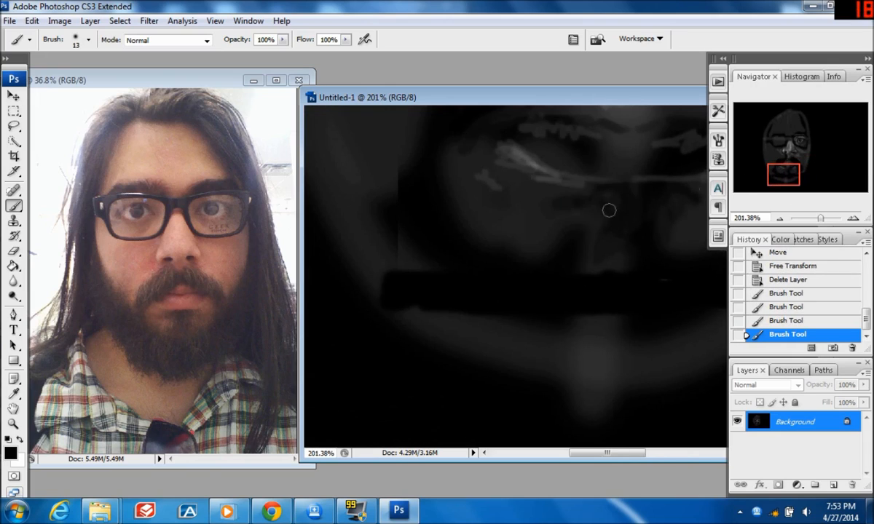
pyautogui.moveTo(390, 239)
pyautogui.mouseDown()
pyautogui.moveTo(415, 276)
pyautogui.moveTo(389, 239)
pyautogui.moveTo(448, 279)
pyautogui.moveTo(410, 218)
pyautogui.mouseUp()
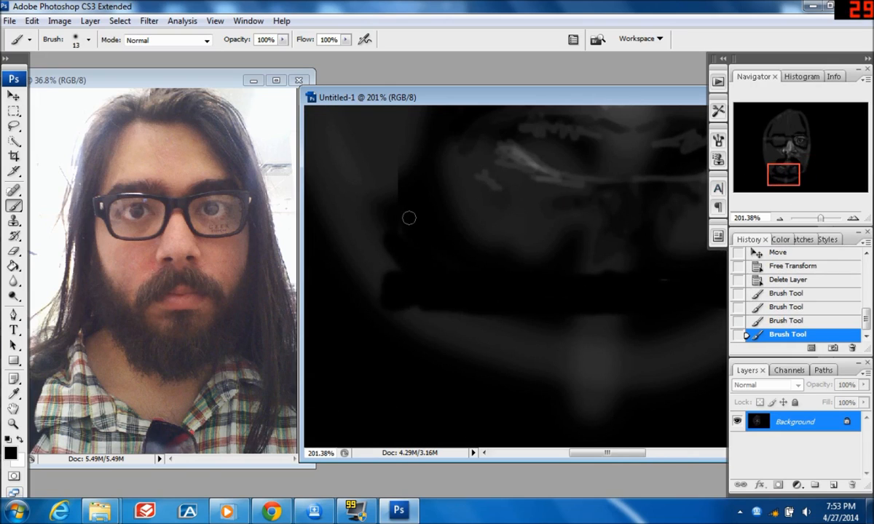
pyautogui.moveTo(402, 187); pyautogui.dragTo(375, 206)
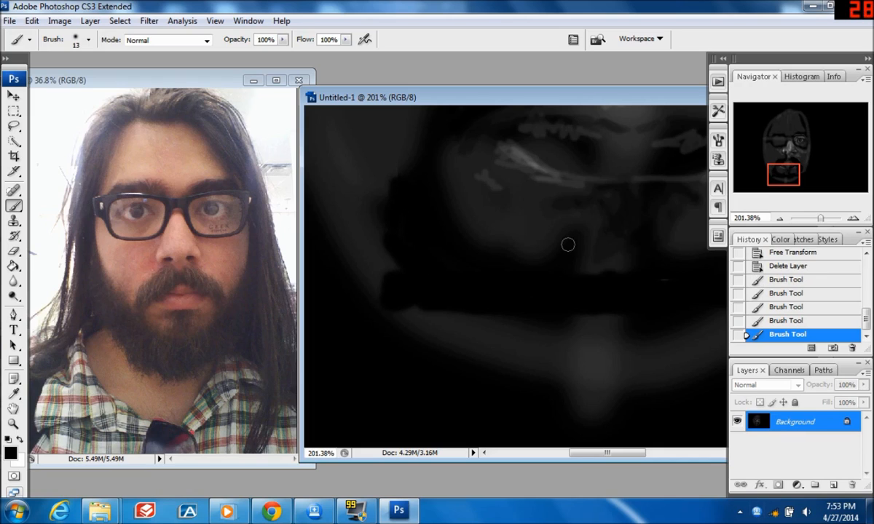
pyautogui.moveTo(667, 274); pyautogui.dragTo(620, 261)
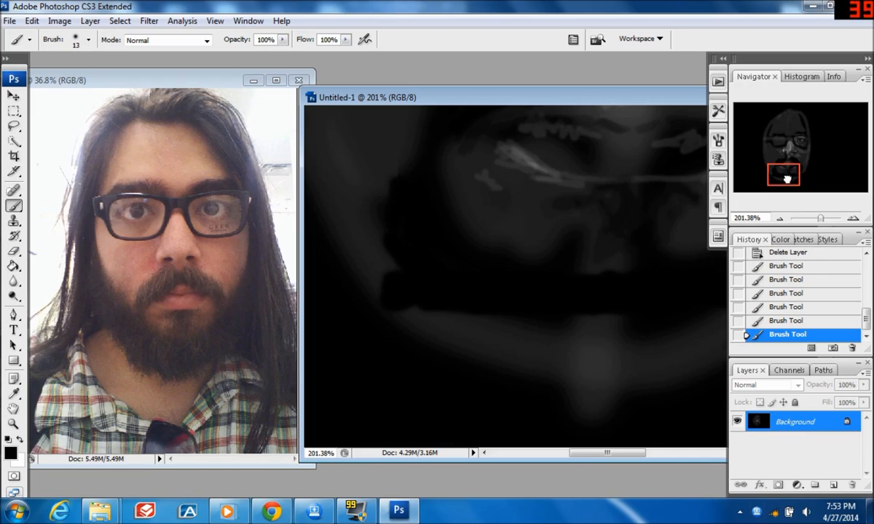
# Revert the stray brush mark on the reference photo and examine its mouth and moustache at about 165% zoom.
pyautogui.moveTo(787, 178); pyautogui.dragTo(785, 166)
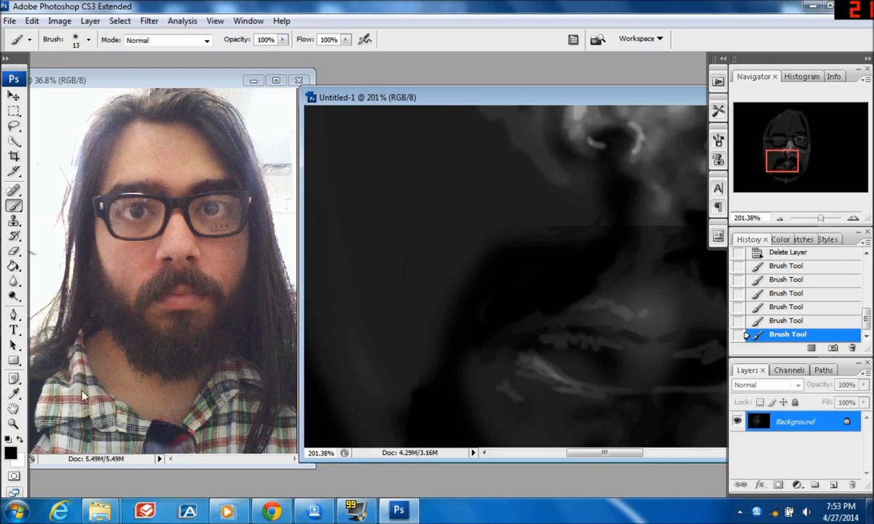
pyautogui.click(166, 300)
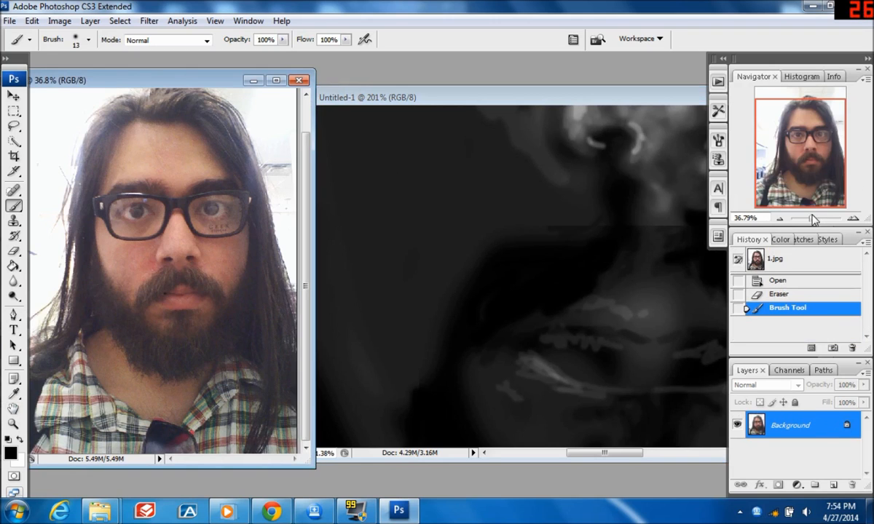
pyautogui.moveTo(814, 221); pyautogui.dragTo(823, 219)
pyautogui.click(787, 296)
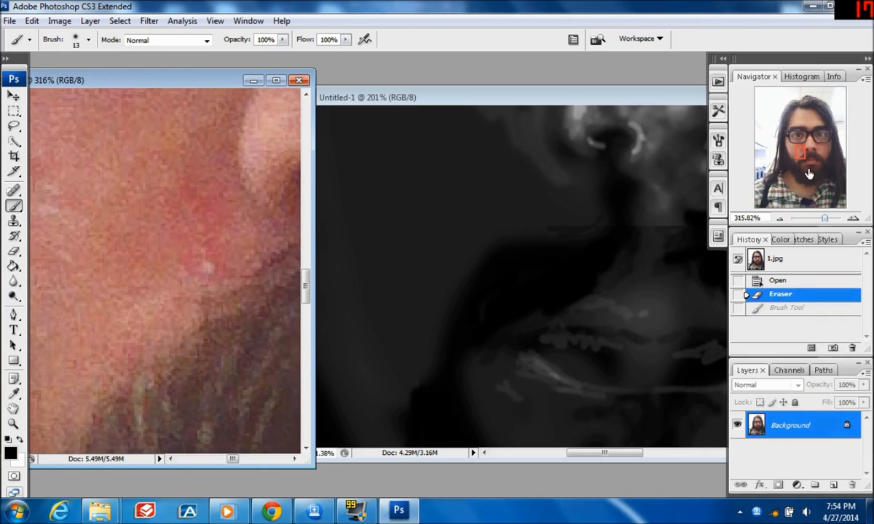
pyautogui.click(806, 160)
pyautogui.moveTo(806, 161); pyautogui.dragTo(811, 159)
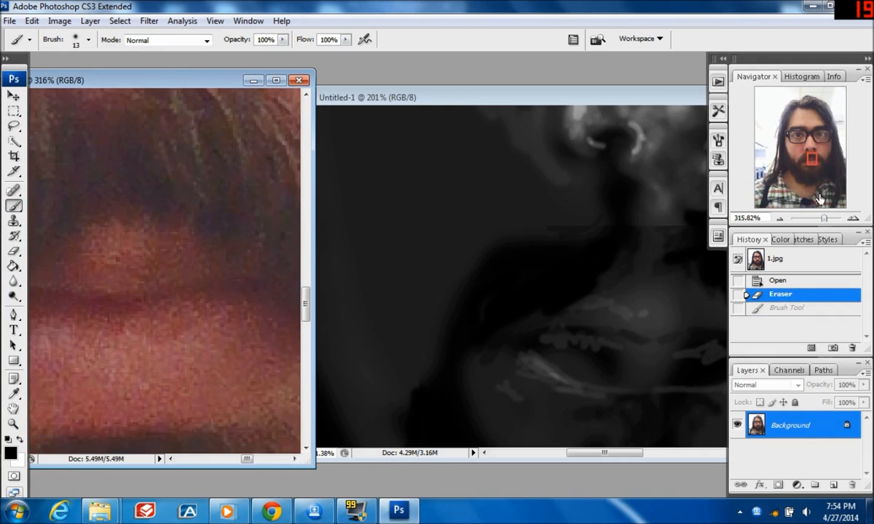
pyautogui.moveTo(823, 222); pyautogui.dragTo(820, 220)
pyautogui.moveTo(817, 161); pyautogui.dragTo(815, 166)
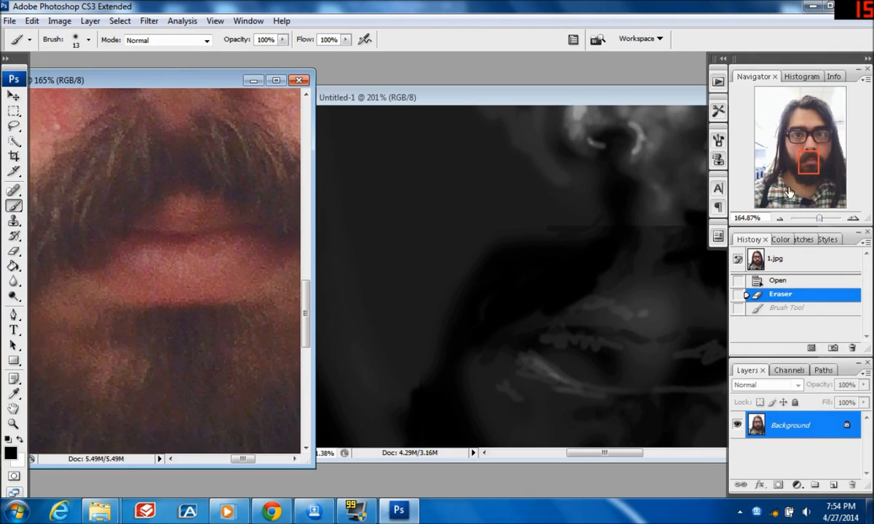
# Lighten the painted lips with soft strokes of the 13 px Eraser at 11% opacity.
pyautogui.click(13, 251)
pyautogui.moveTo(804, 162); pyautogui.dragTo(785, 173)
pyautogui.click(626, 244)
pyautogui.moveTo(552, 303)
pyautogui.mouseDown()
pyautogui.moveTo(526, 317)
pyautogui.moveTo(583, 299)
pyautogui.moveTo(548, 325)
pyautogui.moveTo(515, 321)
pyautogui.moveTo(539, 313)
pyautogui.moveTo(536, 297)
pyautogui.moveTo(551, 304)
pyautogui.moveTo(552, 282)
pyautogui.moveTo(540, 277)
pyautogui.moveTo(522, 289)
pyautogui.moveTo(535, 278)
pyautogui.moveTo(570, 291)
pyautogui.moveTo(540, 280)
pyautogui.moveTo(522, 295)
pyautogui.moveTo(546, 288)
pyautogui.moveTo(511, 316)
pyautogui.moveTo(518, 295)
pyautogui.moveTo(496, 305)
pyautogui.moveTo(457, 291)
pyautogui.moveTo(492, 314)
pyautogui.moveTo(452, 312)
pyautogui.moveTo(428, 295)
pyautogui.moveTo(441, 315)
pyautogui.moveTo(425, 294)
pyautogui.moveTo(455, 312)
pyautogui.moveTo(452, 295)
pyautogui.moveTo(477, 322)
pyautogui.moveTo(421, 313)
pyautogui.moveTo(409, 300)
pyautogui.moveTo(423, 293)
pyautogui.moveTo(404, 299)
pyautogui.moveTo(426, 291)
pyautogui.moveTo(402, 304)
pyautogui.moveTo(420, 323)
pyautogui.moveTo(548, 323)
pyautogui.mouseUp()
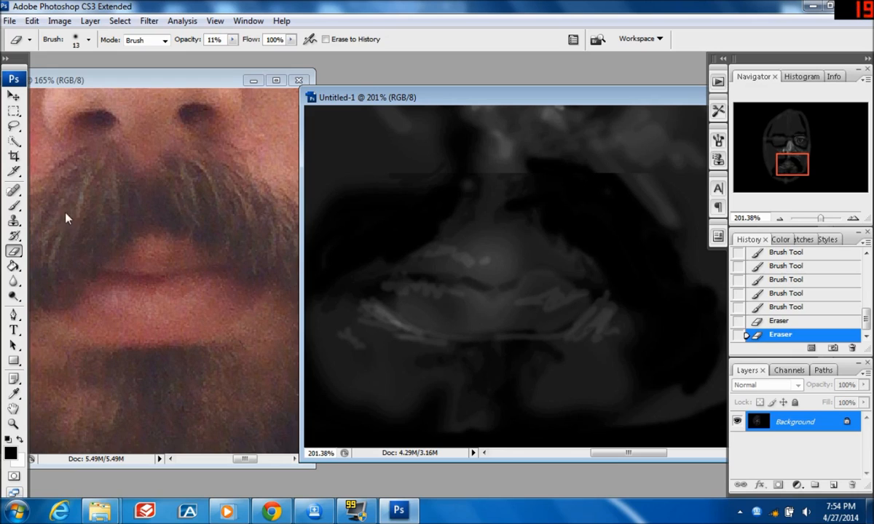
pyautogui.press('b')
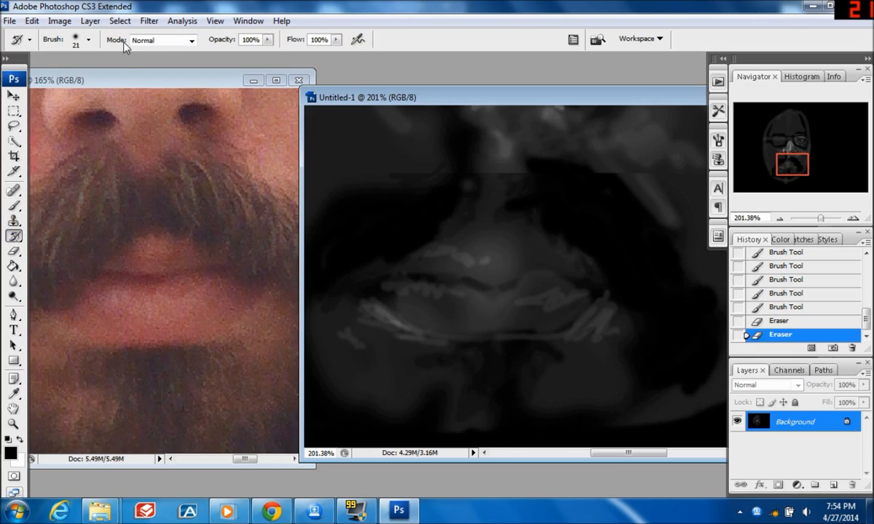
pyautogui.click(88, 39)
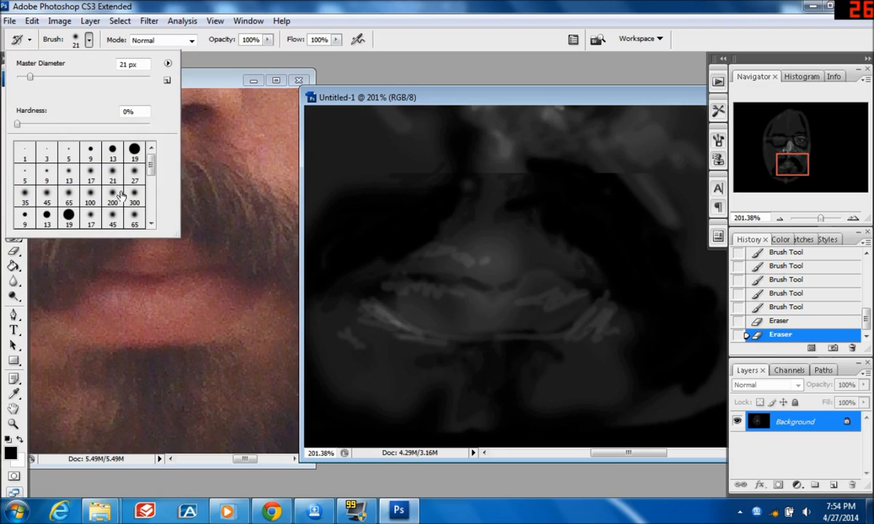
pyautogui.click(45, 175)
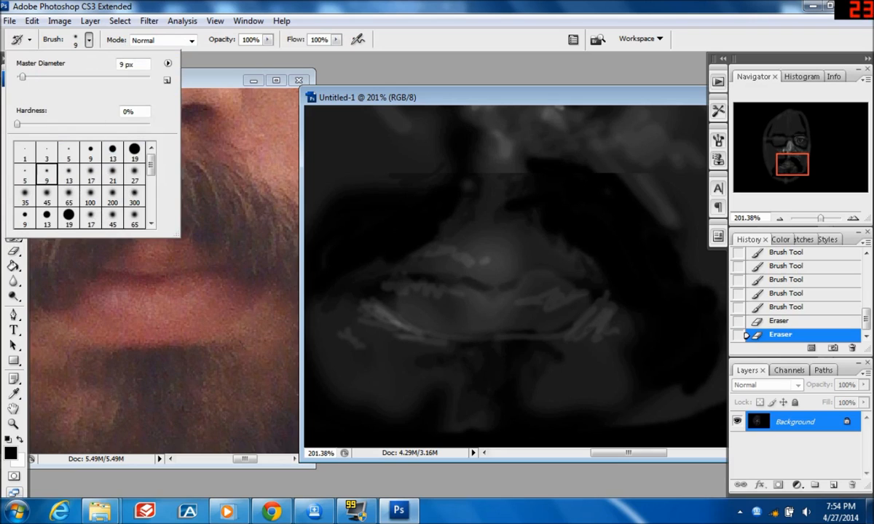
pyautogui.moveTo(514, 282); pyautogui.dragTo(535, 278)
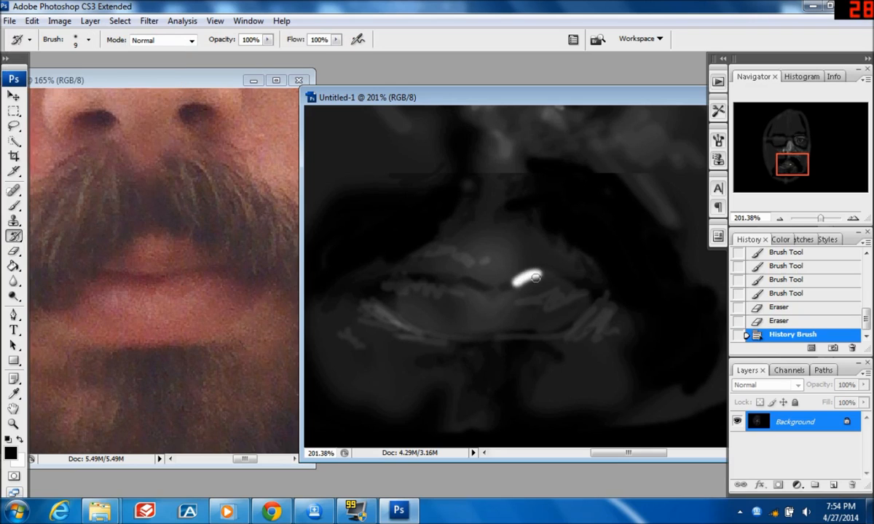
pyautogui.hotkey('ctrl', 'z')
# Darken the upper lip and the area around it in black with a soft 9 px Brush at 13% opacity.
pyautogui.press('b')
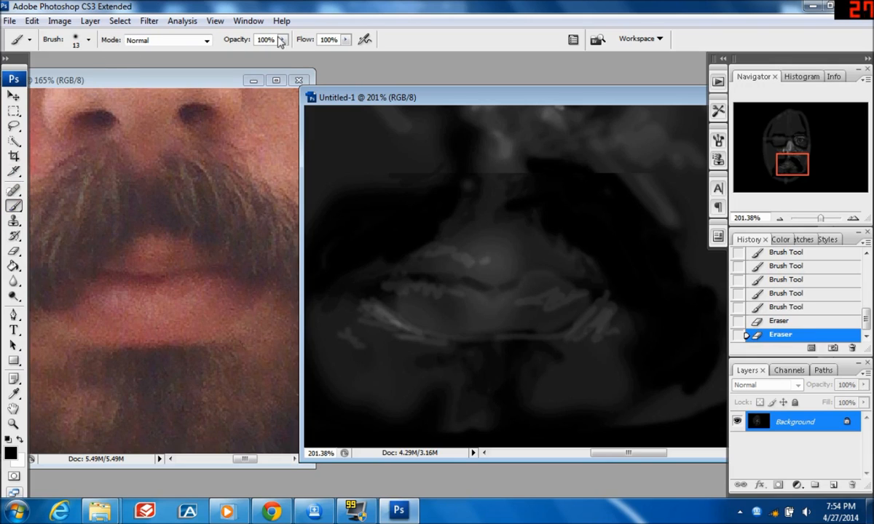
pyautogui.click(282, 39)
pyautogui.moveTo(223, 58); pyautogui.dragTo(222, 58)
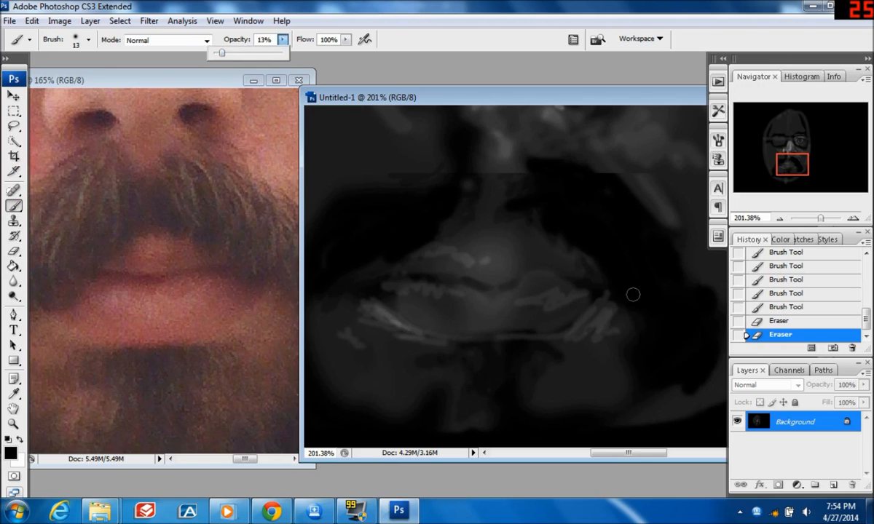
pyautogui.moveTo(19, 205); pyautogui.dragTo(45, 208)
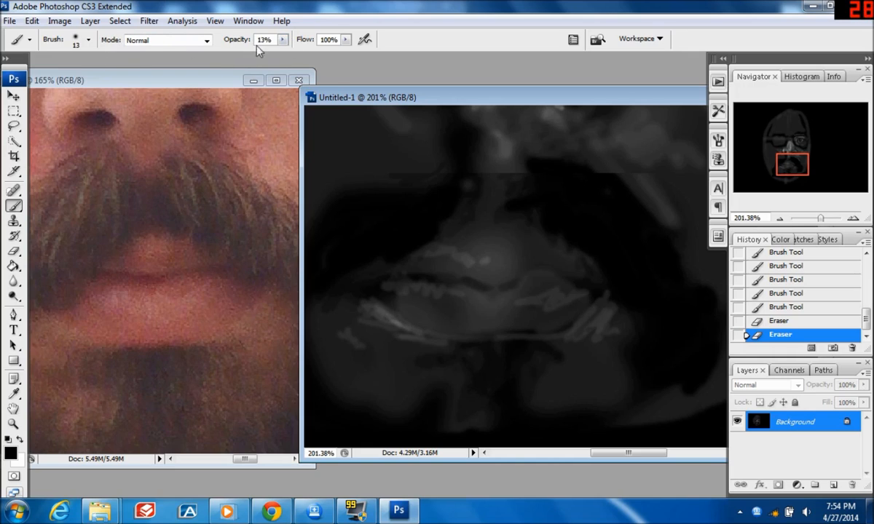
pyautogui.click(84, 41)
pyautogui.click(47, 171)
pyautogui.click(487, 260)
pyautogui.moveTo(523, 277)
pyautogui.mouseDown()
pyautogui.moveTo(554, 270)
pyautogui.moveTo(574, 279)
pyautogui.mouseUp()
pyautogui.moveTo(491, 261)
pyautogui.mouseDown()
pyautogui.moveTo(515, 257)
pyautogui.moveTo(583, 279)
pyautogui.mouseUp()
pyautogui.moveTo(522, 270); pyautogui.dragTo(598, 279)
pyautogui.moveTo(547, 242); pyautogui.dragTo(553, 247)
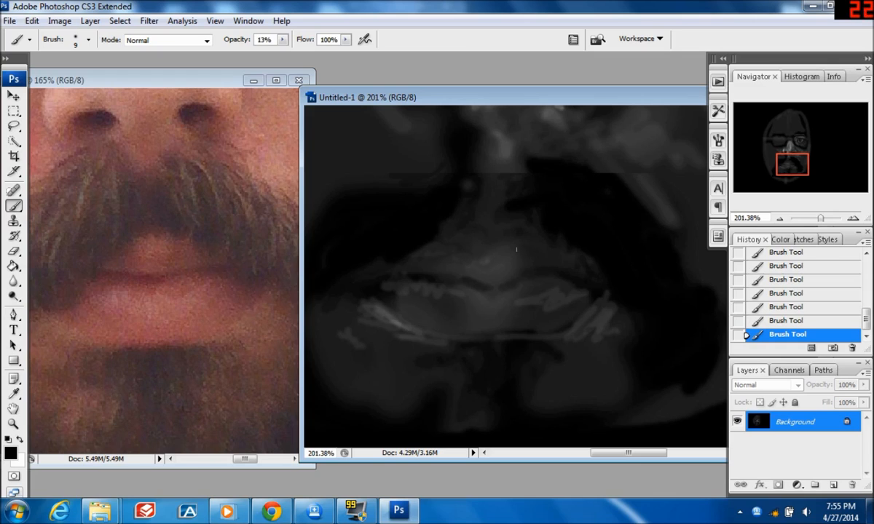
# Add light strokes on both lips and above the moustache with the Eraser at 11% opacity.
pyautogui.press('e')
pyautogui.moveTo(429, 244)
pyautogui.mouseDown()
pyautogui.moveTo(394, 248)
pyautogui.moveTo(426, 247)
pyautogui.moveTo(466, 264)
pyautogui.moveTo(445, 255)
pyautogui.mouseUp()
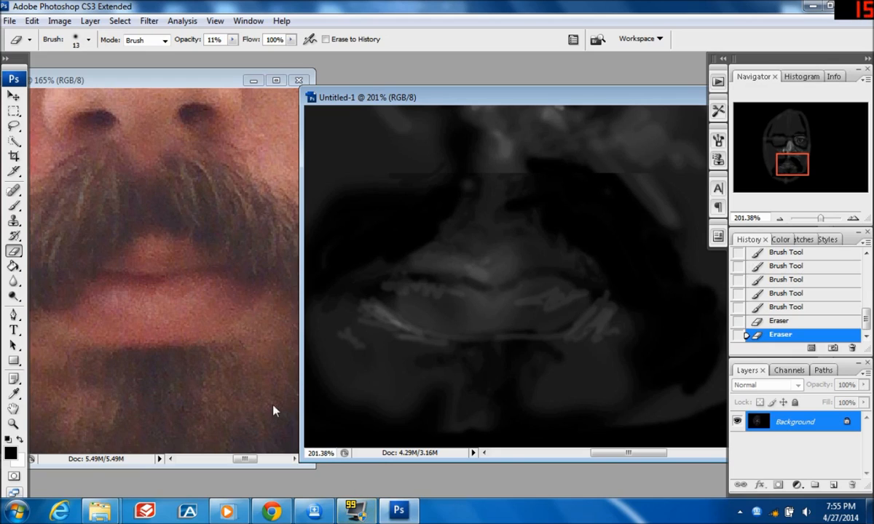
pyautogui.moveTo(517, 304)
pyautogui.mouseDown()
pyautogui.moveTo(489, 317)
pyautogui.moveTo(428, 280)
pyautogui.mouseUp()
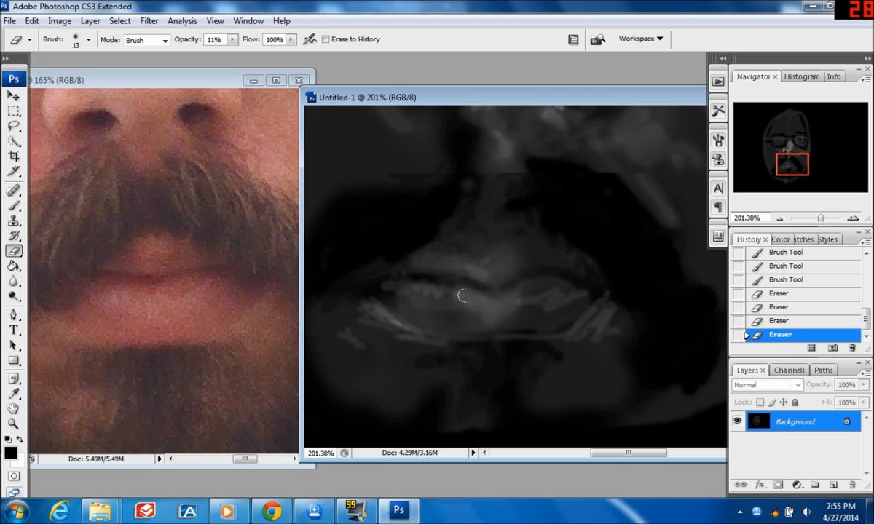
pyautogui.moveTo(372, 161); pyautogui.dragTo(409, 161)
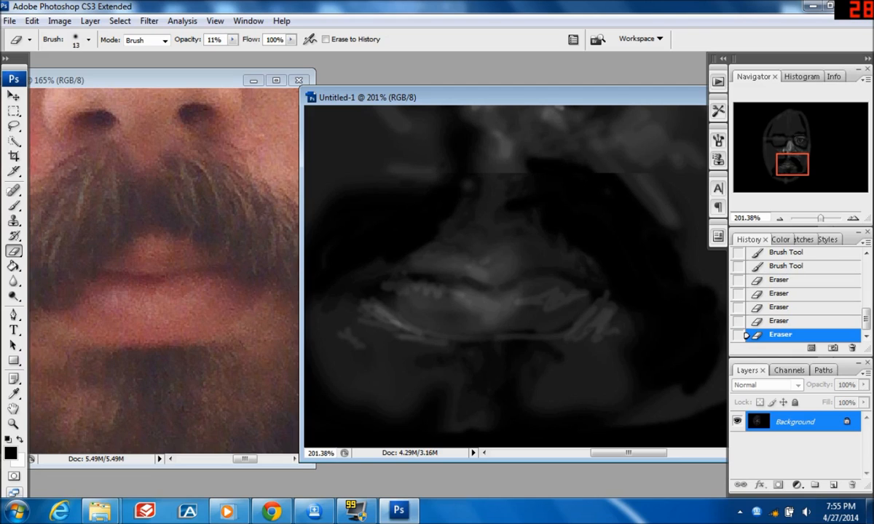
# Extend the moustache's upper edge in solid black with a soft 17 px Brush at 100% opacity.
pyautogui.click(13, 206)
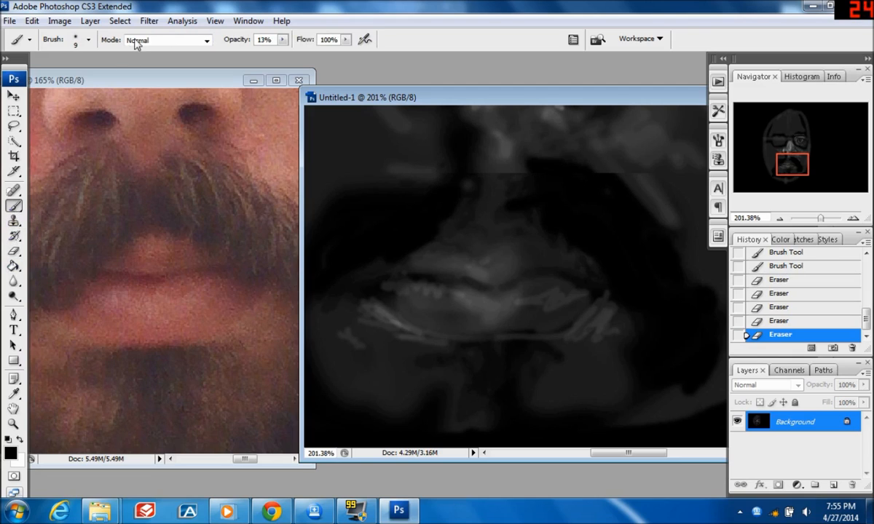
pyautogui.click(88, 39)
pyautogui.click(283, 42)
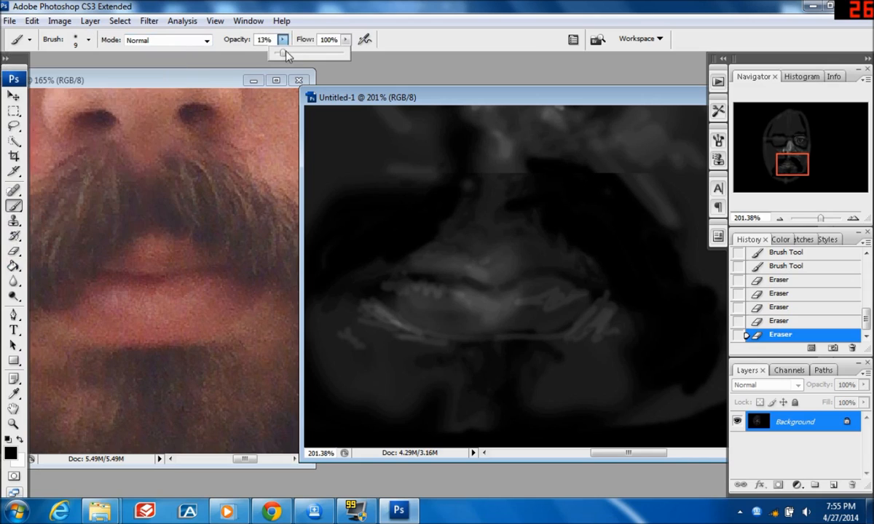
pyautogui.click(88, 40)
pyautogui.click(74, 77)
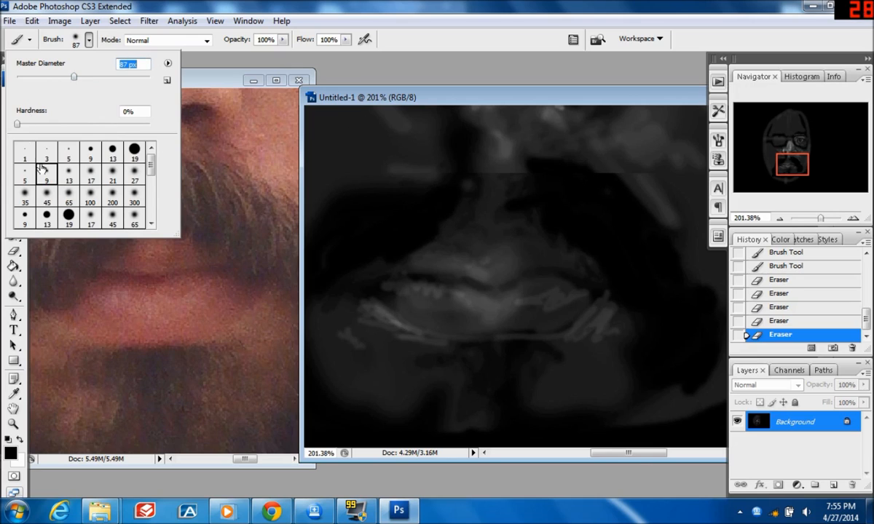
pyautogui.click(90, 169)
pyautogui.moveTo(426, 179)
pyautogui.mouseDown()
pyautogui.moveTo(439, 171)
pyautogui.moveTo(382, 182)
pyautogui.moveTo(452, 171)
pyautogui.moveTo(400, 175)
pyautogui.mouseUp()
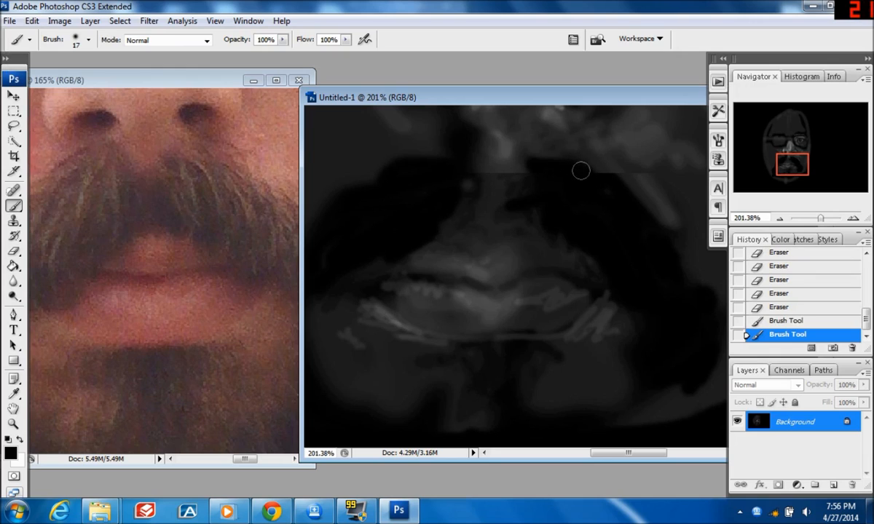
pyautogui.moveTo(598, 167); pyautogui.dragTo(587, 187)
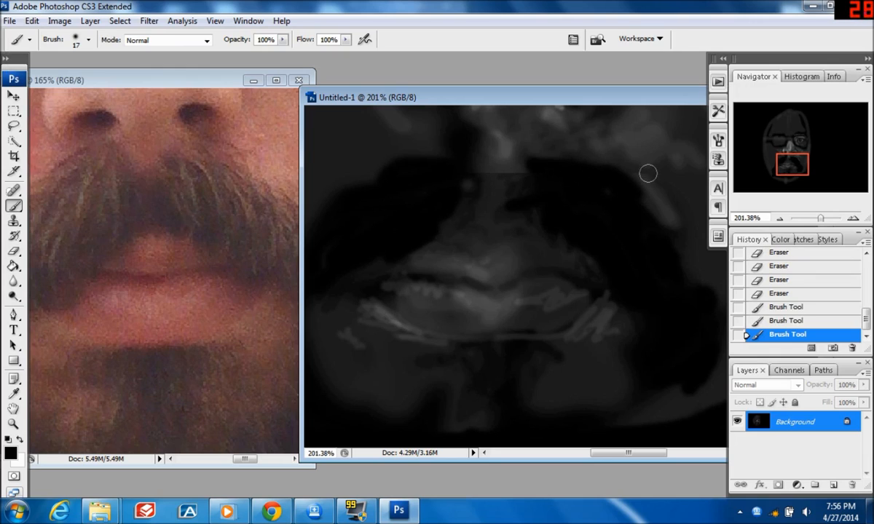
pyautogui.moveTo(648, 172); pyautogui.dragTo(627, 182)
pyautogui.moveTo(453, 160); pyautogui.dragTo(514, 164)
# Lighten the skin under the nose and along the moustache's upper edge with the Eraser at 11% opacity.
pyautogui.click(13, 251)
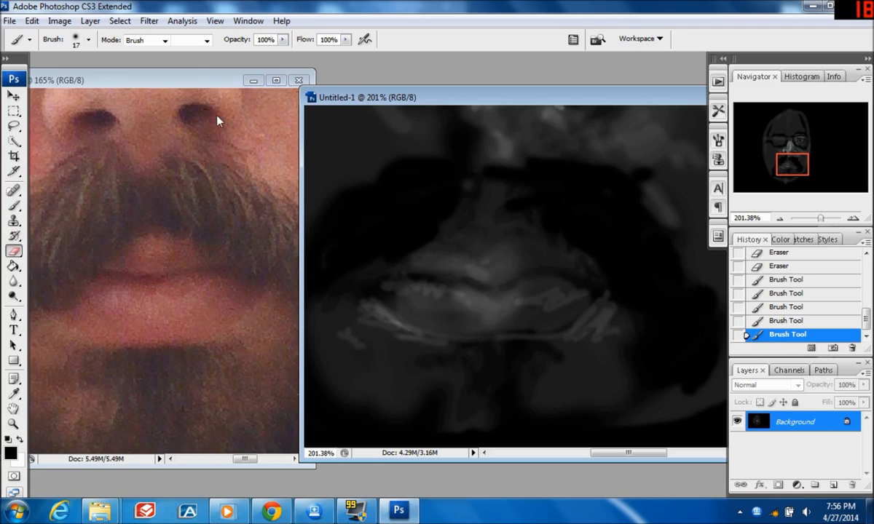
pyautogui.moveTo(497, 162)
pyautogui.mouseDown()
pyautogui.moveTo(624, 170)
pyautogui.moveTo(662, 200)
pyautogui.moveTo(630, 161)
pyautogui.moveTo(651, 176)
pyautogui.moveTo(640, 167)
pyautogui.moveTo(638, 196)
pyautogui.moveTo(593, 144)
pyautogui.mouseUp()
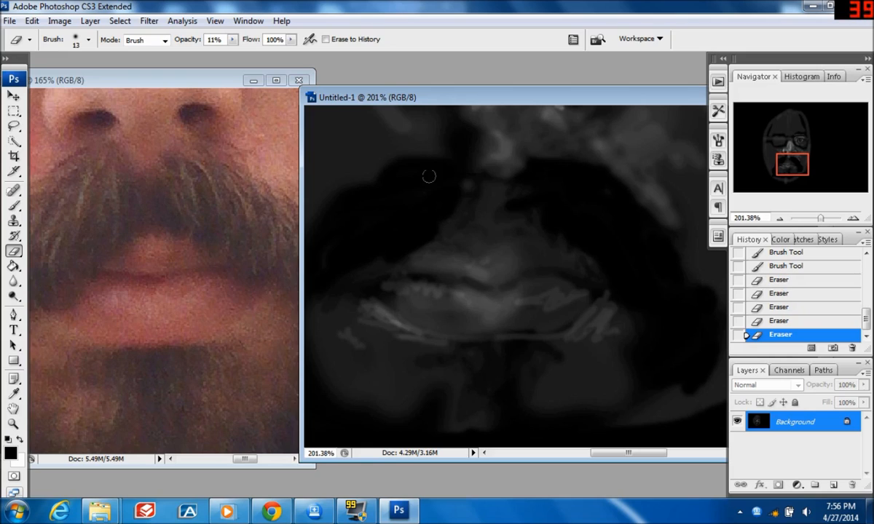
pyautogui.moveTo(423, 153)
pyautogui.mouseDown()
pyautogui.moveTo(357, 162)
pyautogui.moveTo(437, 147)
pyautogui.moveTo(381, 175)
pyautogui.mouseUp()
# Brighten the middle of the lower lip with the 13 px Eraser at 11% opacity.
pyautogui.moveTo(821, 218); pyautogui.dragTo(818, 219)
pyautogui.moveTo(782, 151); pyautogui.dragTo(768, 154)
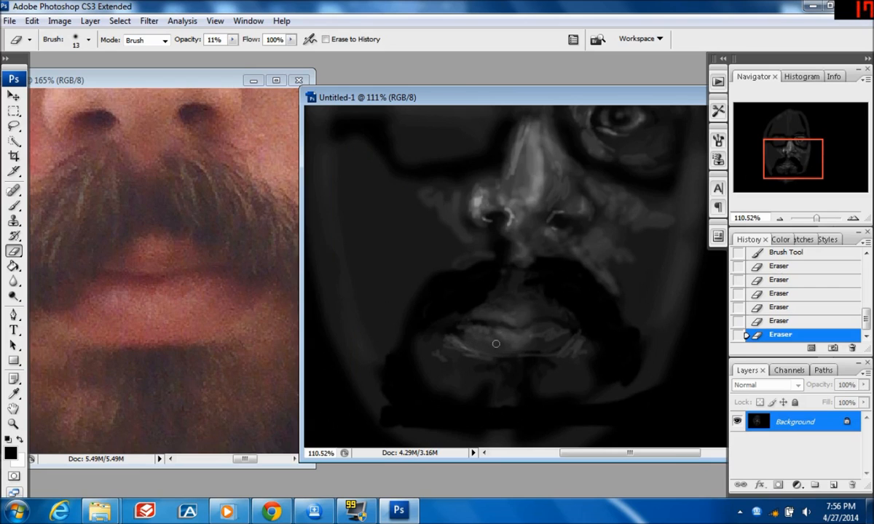
pyautogui.moveTo(497, 348)
pyautogui.mouseDown()
pyautogui.moveTo(474, 323)
pyautogui.moveTo(493, 340)
pyautogui.mouseUp()
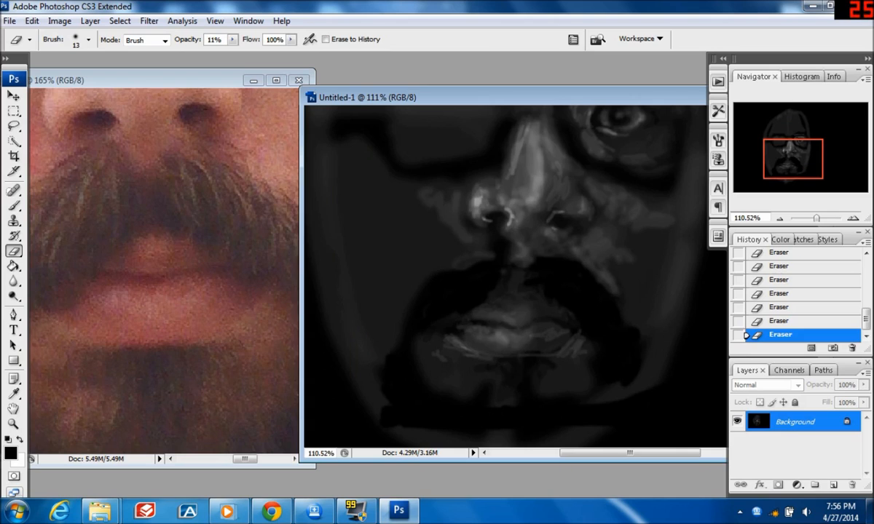
pyautogui.moveTo(509, 338); pyautogui.dragTo(535, 337)
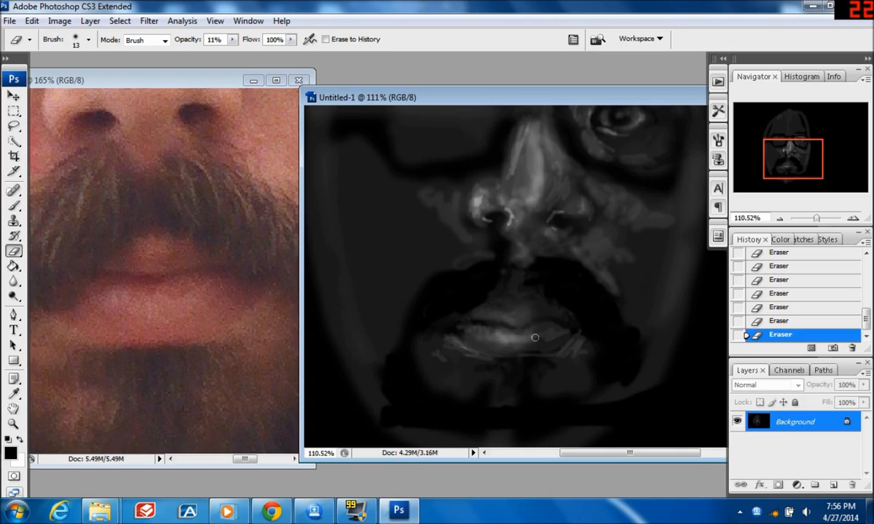
# Darken the lips and the line between them with a soft 9 px black Brush at 12% opacity.
pyautogui.click(13, 205)
pyautogui.click(282, 41)
pyautogui.moveTo(231, 54); pyautogui.dragTo(220, 55)
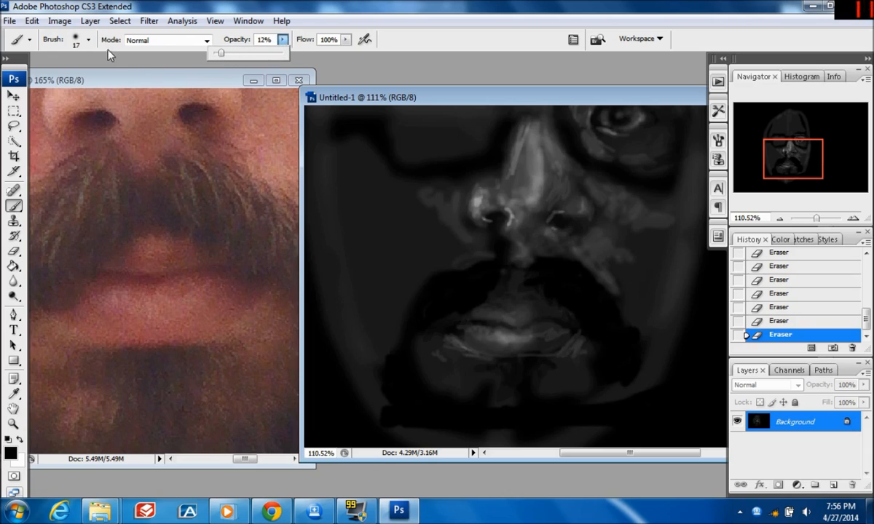
pyautogui.click(89, 40)
pyautogui.click(47, 174)
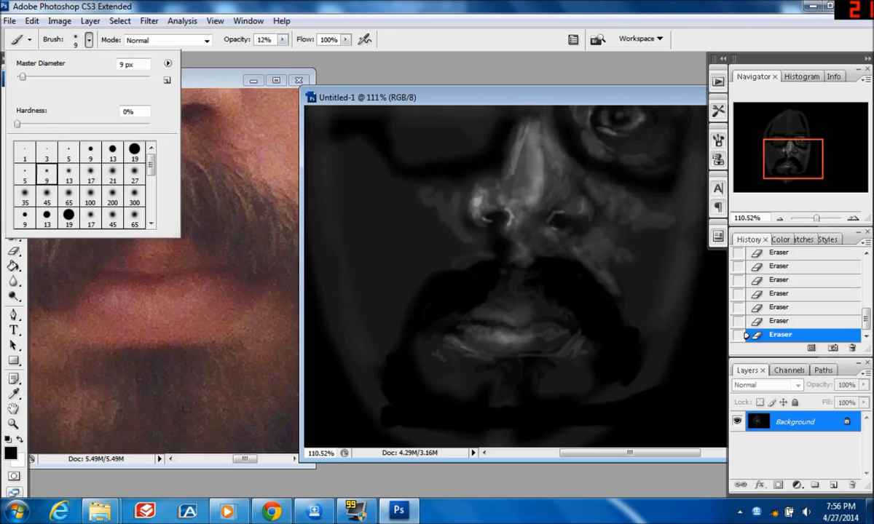
pyautogui.click(473, 337)
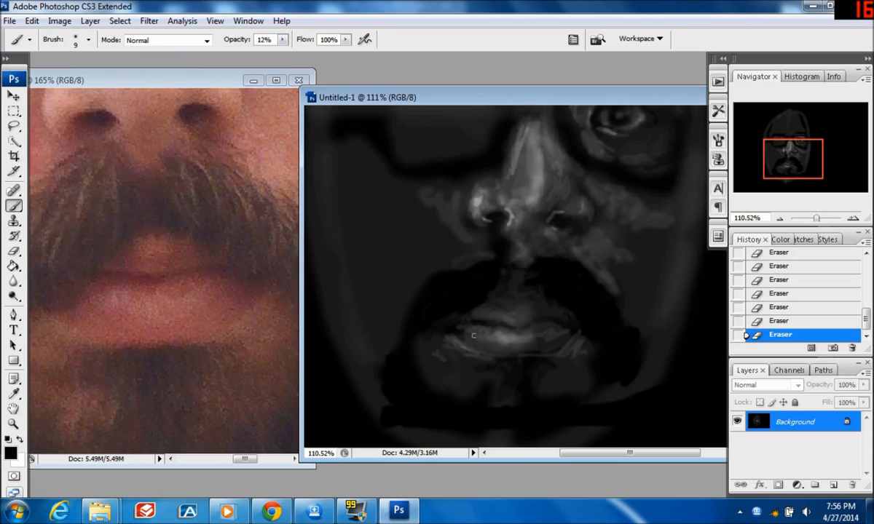
pyautogui.moveTo(472, 341)
pyautogui.mouseDown()
pyautogui.moveTo(481, 342)
pyautogui.moveTo(475, 335)
pyautogui.moveTo(494, 345)
pyautogui.moveTo(467, 332)
pyautogui.mouseUp()
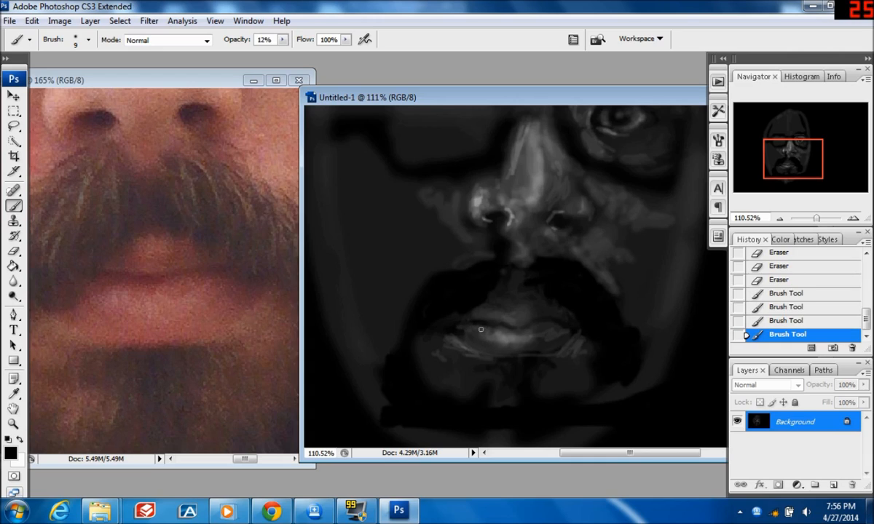
pyautogui.moveTo(488, 326)
pyautogui.mouseDown()
pyautogui.moveTo(465, 327)
pyautogui.moveTo(492, 330)
pyautogui.mouseUp()
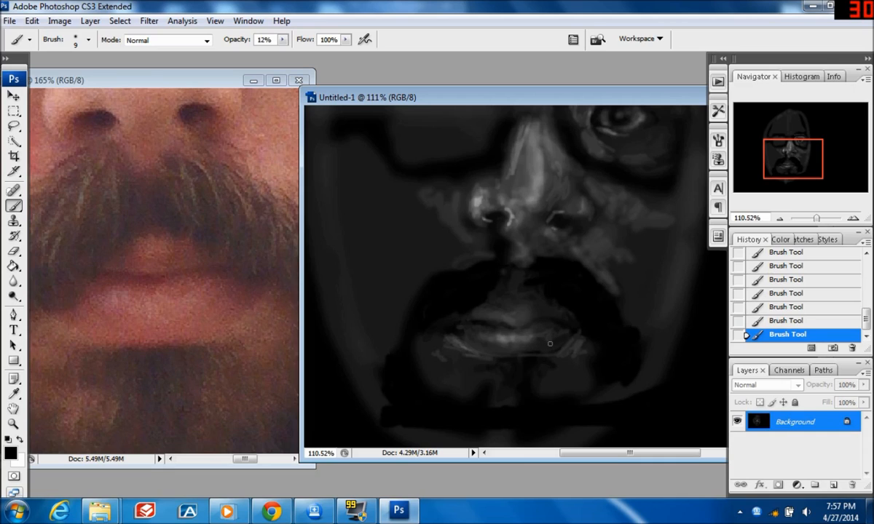
# Lighten the lower lip with the 13 px Eraser at 11% opacity, reverting one stroke and reworking it.
pyautogui.click(13, 250)
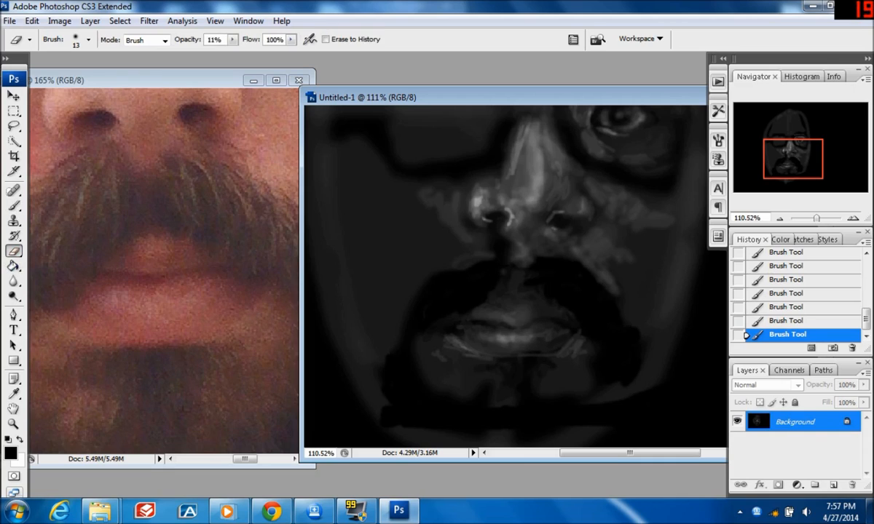
pyautogui.moveTo(547, 332)
pyautogui.mouseDown()
pyautogui.moveTo(557, 332)
pyautogui.moveTo(541, 340)
pyautogui.mouseUp()
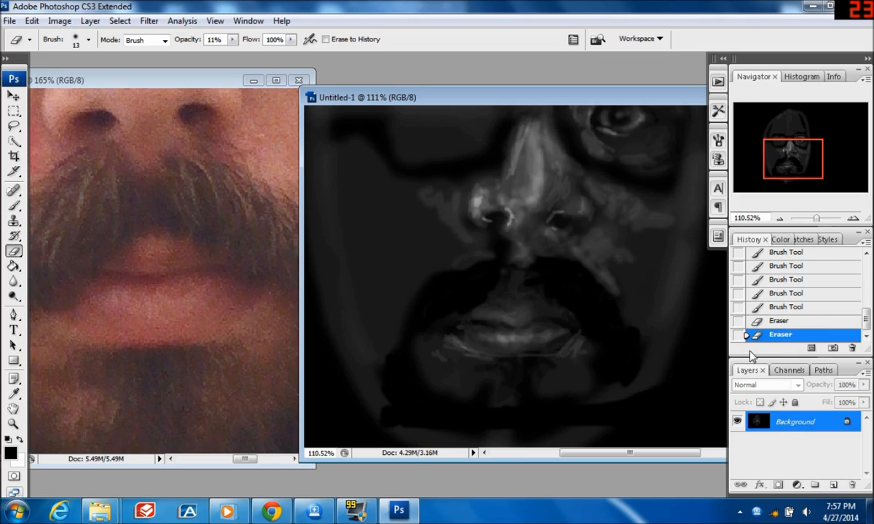
pyautogui.click(772, 321)
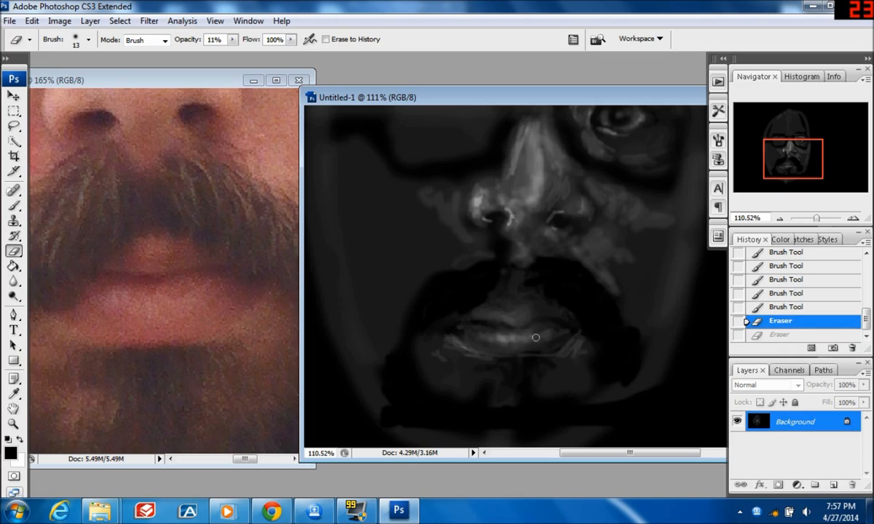
pyautogui.moveTo(534, 339)
pyautogui.mouseDown()
pyautogui.moveTo(546, 336)
pyautogui.moveTo(543, 347)
pyautogui.mouseUp()
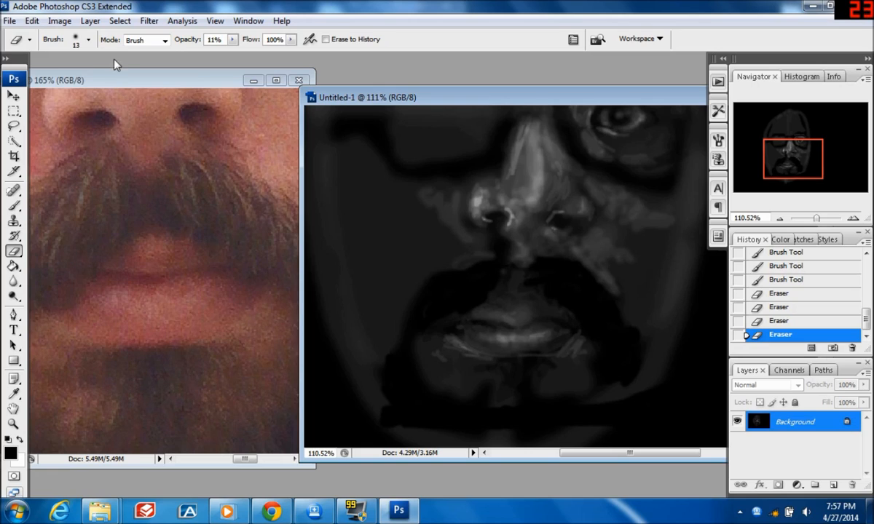
# Add fine light strokes along the mouth line and upper lip with a soft 9 px Eraser at 11% opacity.
pyautogui.click(89, 41)
pyautogui.click(46, 173)
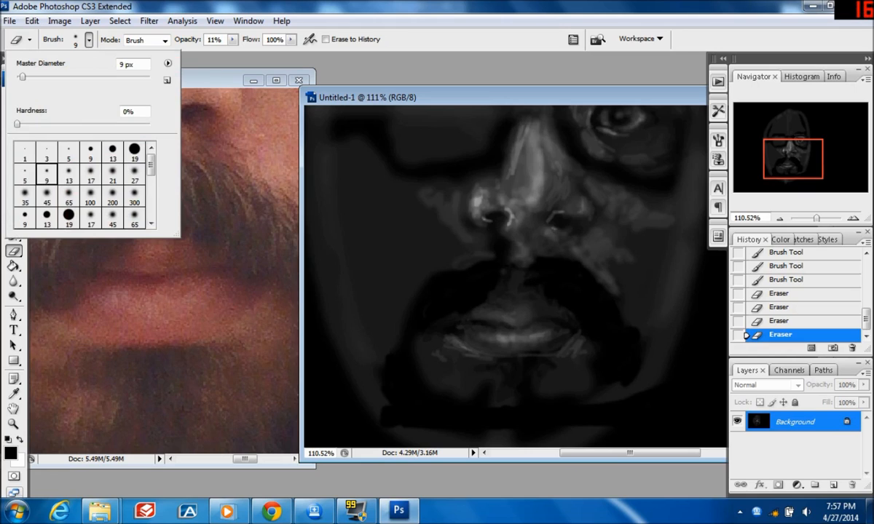
pyautogui.moveTo(513, 322); pyautogui.dragTo(535, 316)
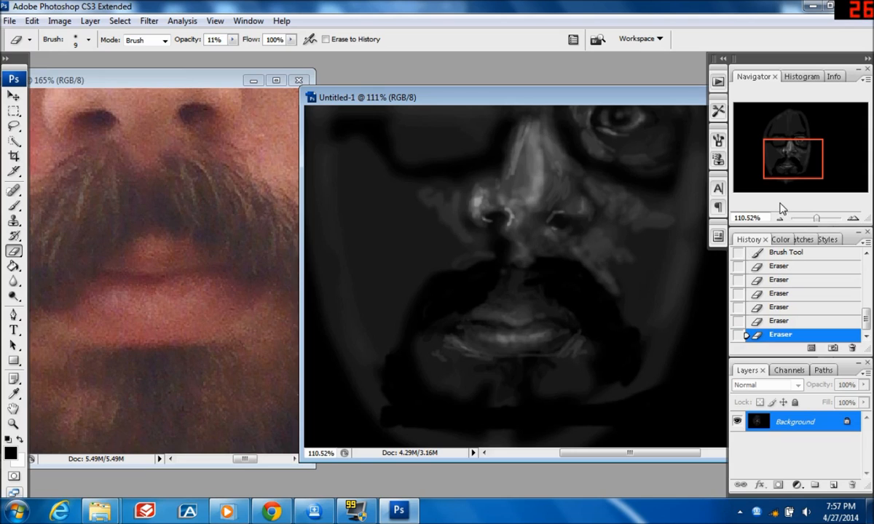
# Copy a rectangular area around the finished eye, brow and glasses lens, and paste it as a new layer.
pyautogui.moveTo(817, 219); pyautogui.dragTo(806, 223)
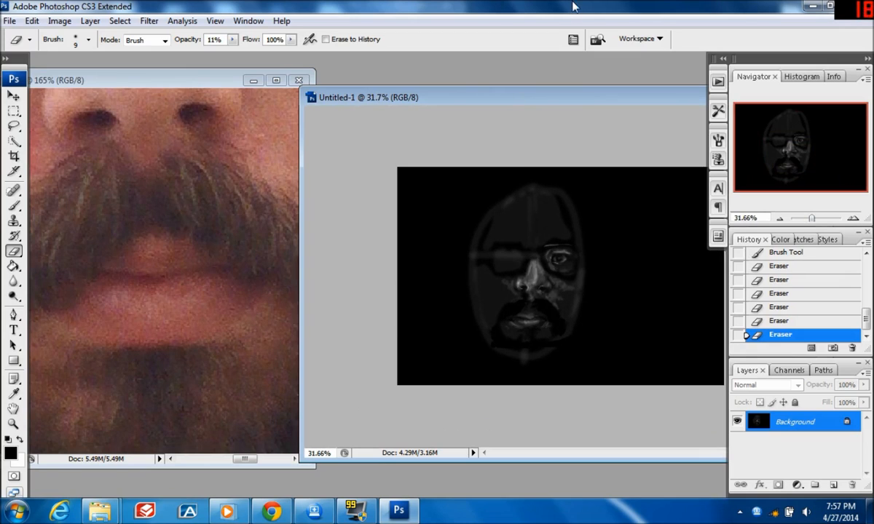
pyautogui.moveTo(814, 219); pyautogui.dragTo(817, 219)
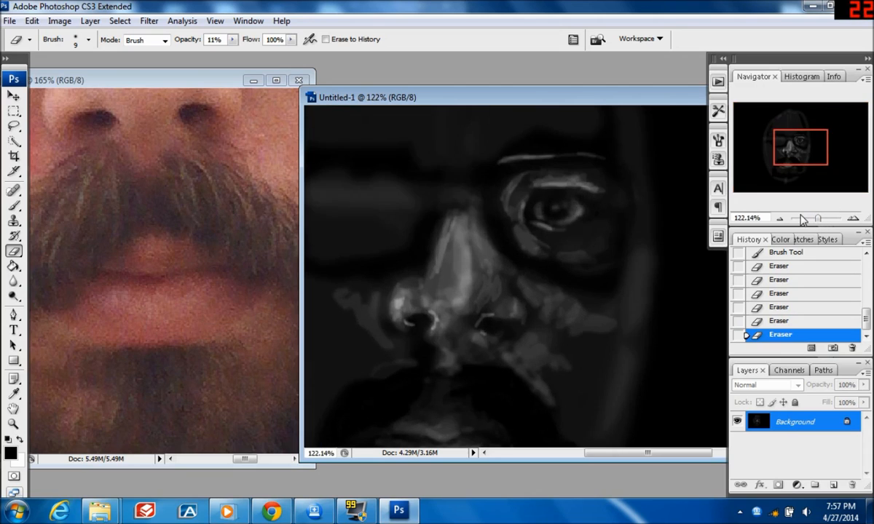
pyautogui.click(14, 110)
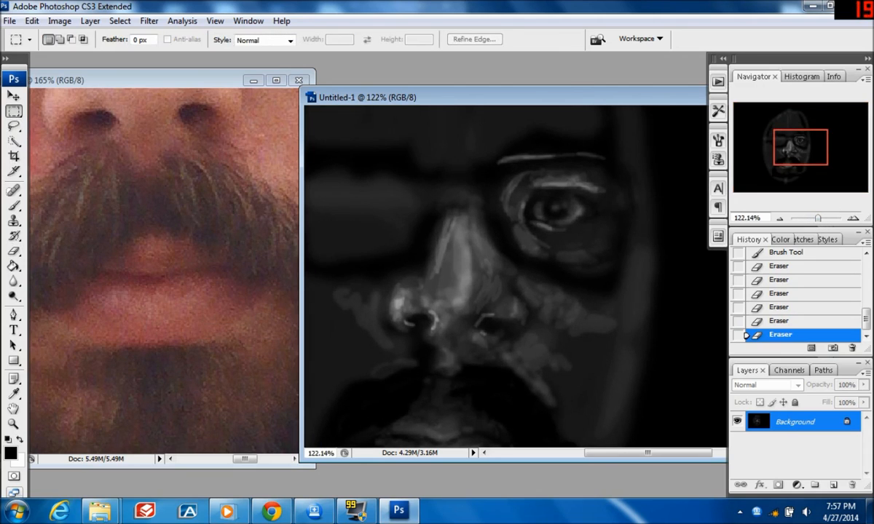
pyautogui.moveTo(479, 130); pyautogui.dragTo(669, 299)
pyautogui.click(29, 20)
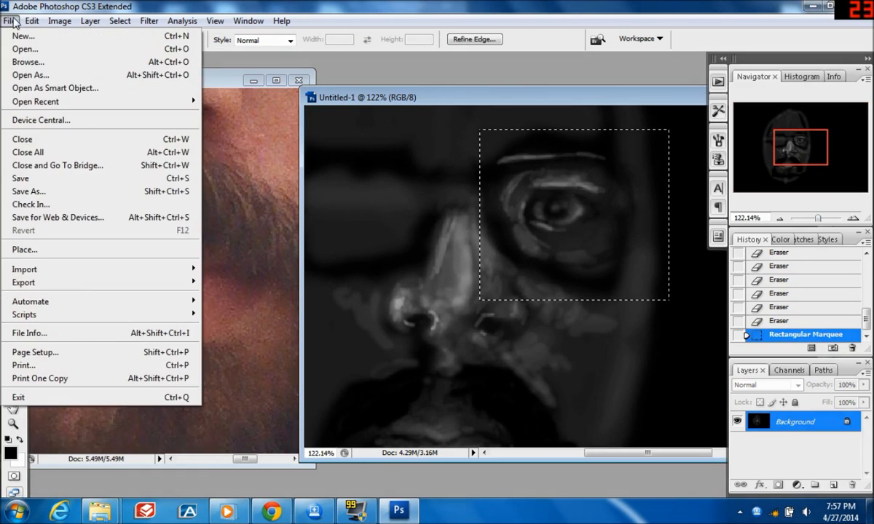
pyautogui.click(45, 114)
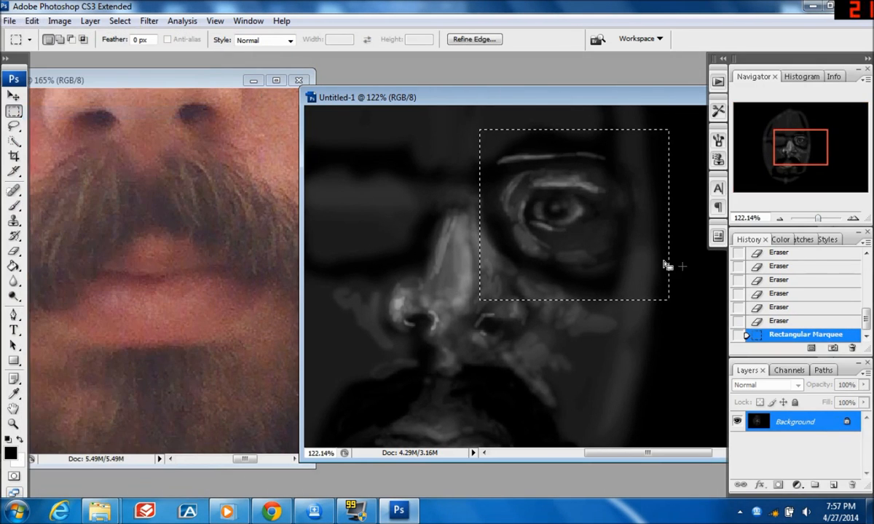
pyautogui.rightClick(584, 234)
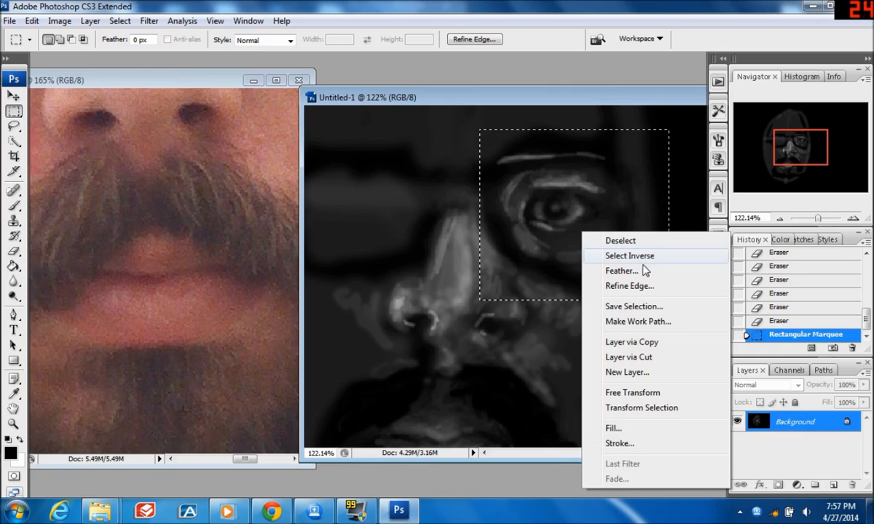
pyautogui.click(807, 146)
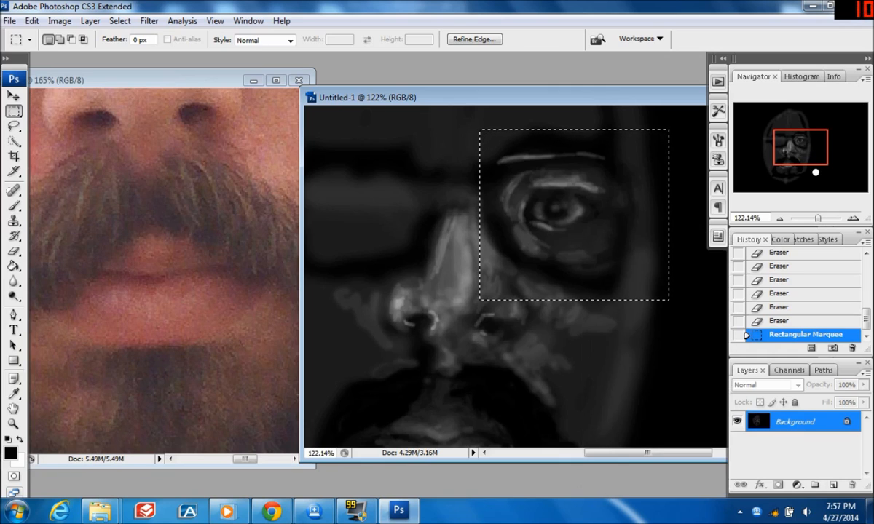
pyautogui.hotkey('ctrl', 'd')
pyautogui.hotkey('ctrl', 'v')
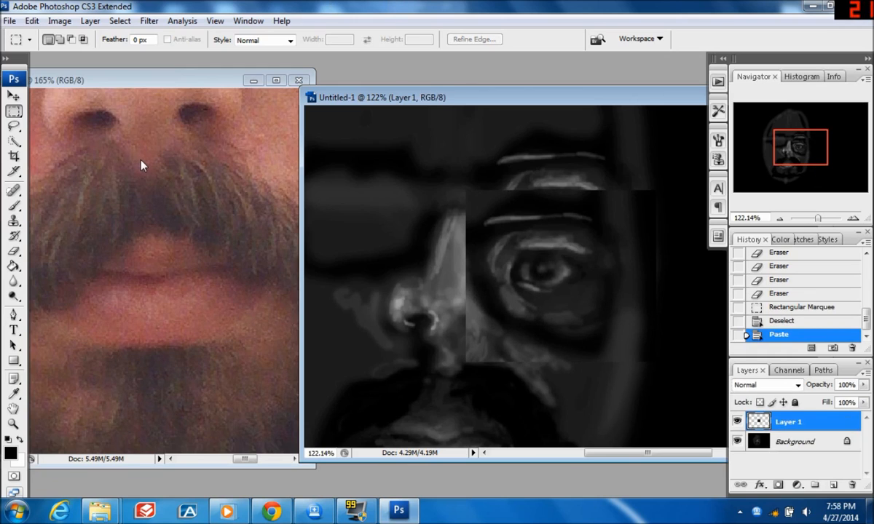
# Flip the pasted eye layer horizontally and apply the transformation.
pyautogui.hotkey('ctrl', 't')
pyautogui.rightClick(613, 289)
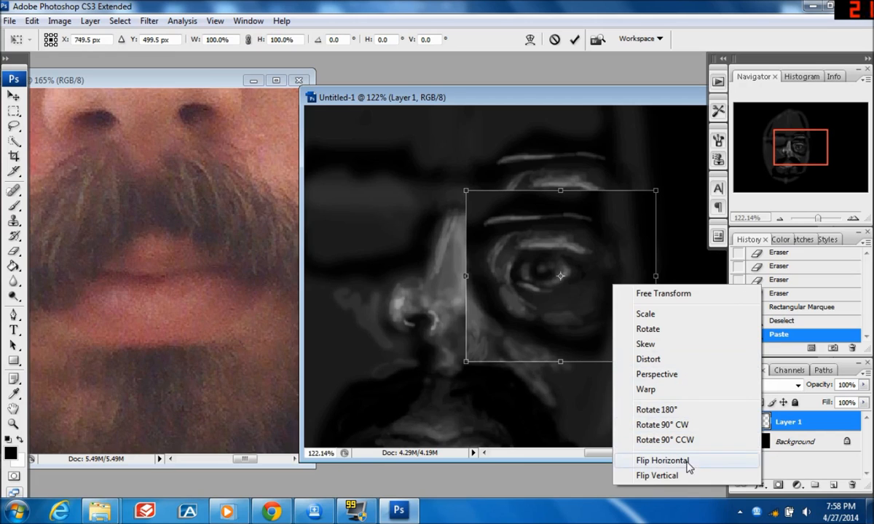
pyautogui.click(631, 462)
pyautogui.click(13, 96)
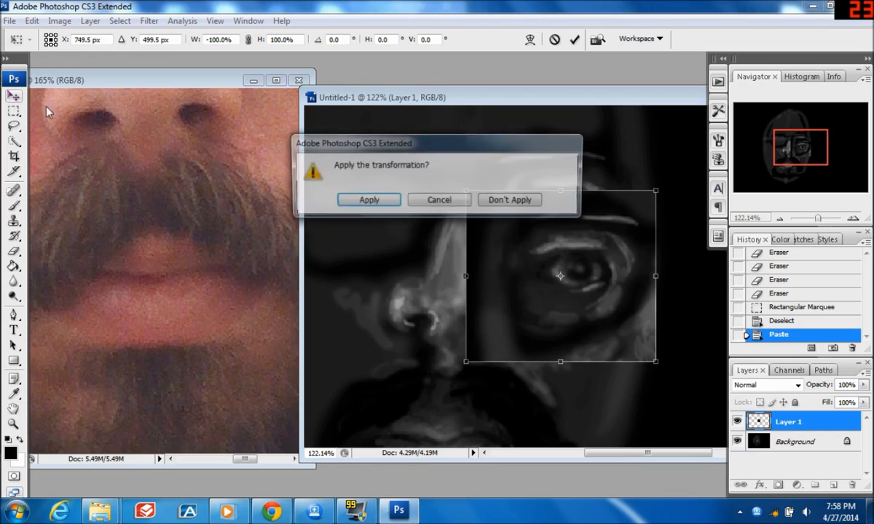
pyautogui.click(380, 207)
# Move the mirrored eye across the nose onto the empty lens, level with the finished eye.
pyautogui.moveTo(572, 290); pyautogui.dragTo(411, 272)
pyautogui.moveTo(818, 217); pyautogui.dragTo(813, 219)
pyautogui.moveTo(521, 286); pyautogui.dragTo(504, 276)
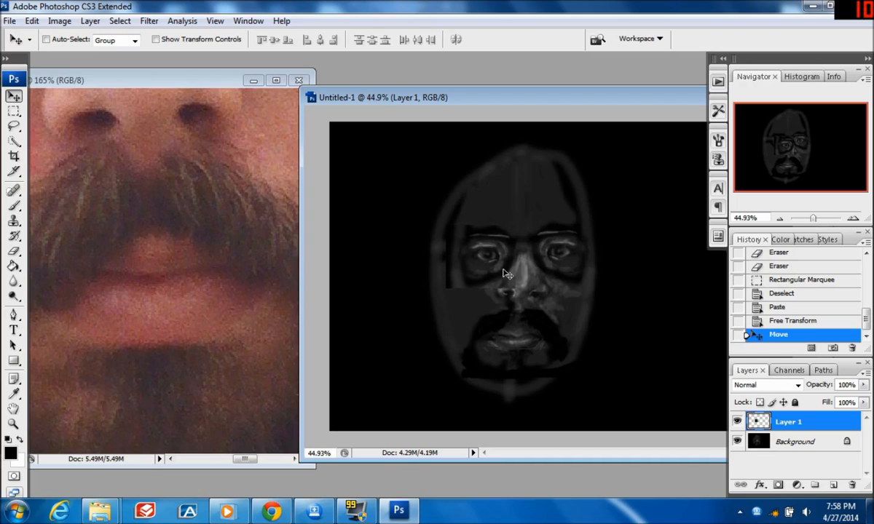
# Erase the mirrored eye layer's hard lower and outer edges with a soft 65 px Eraser at 100% opacity, and shift the layer slightly outward.
pyautogui.click(13, 251)
pyautogui.click(233, 40)
pyautogui.moveTo(222, 53); pyautogui.dragTo(283, 55)
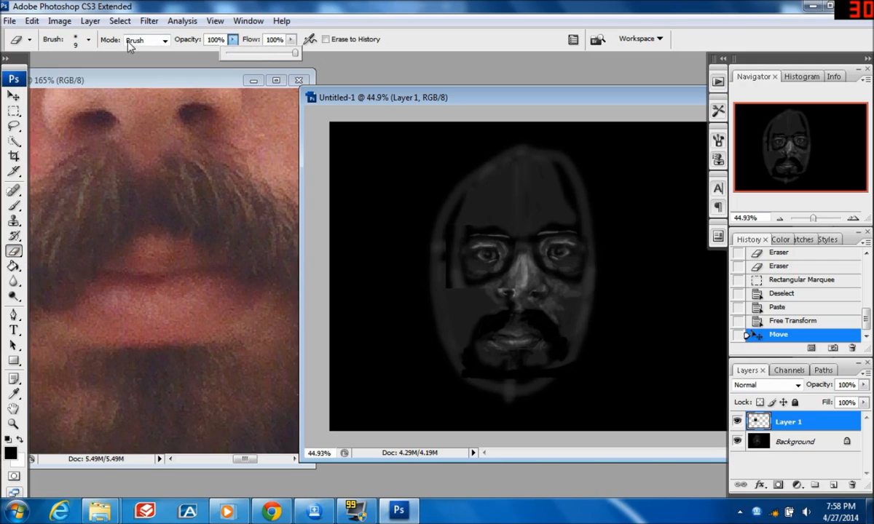
pyautogui.click(88, 40)
pyautogui.click(132, 194)
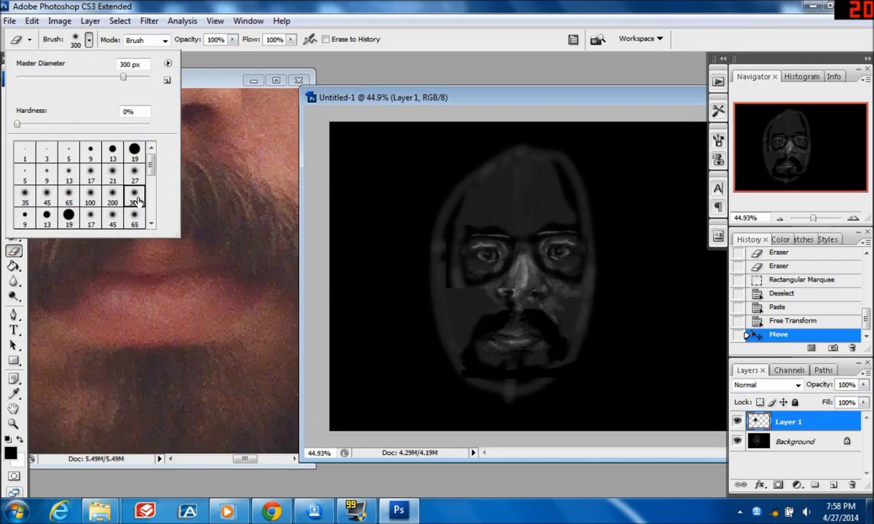
pyautogui.click(67, 196)
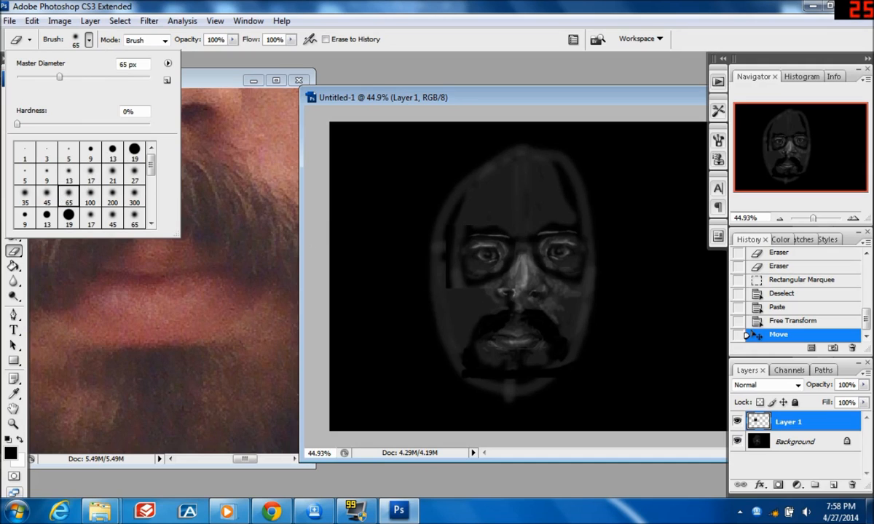
pyautogui.click(479, 276)
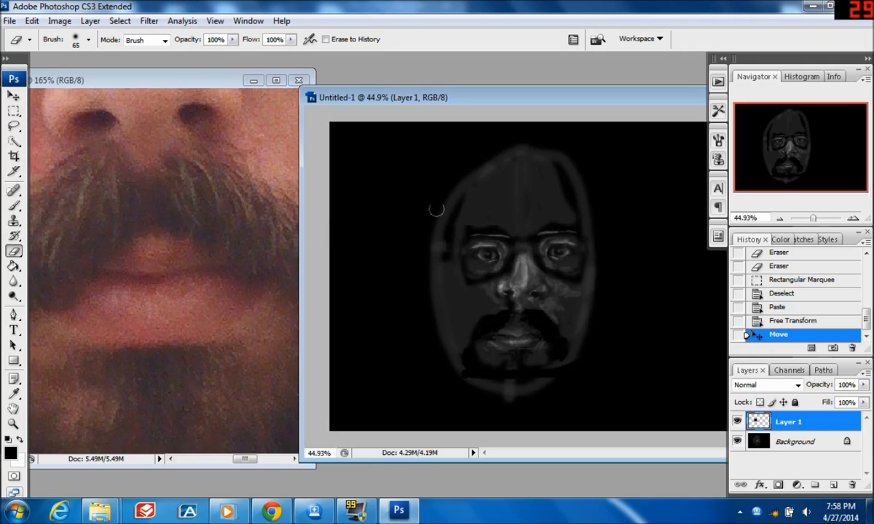
pyautogui.moveTo(439, 244); pyautogui.dragTo(479, 192)
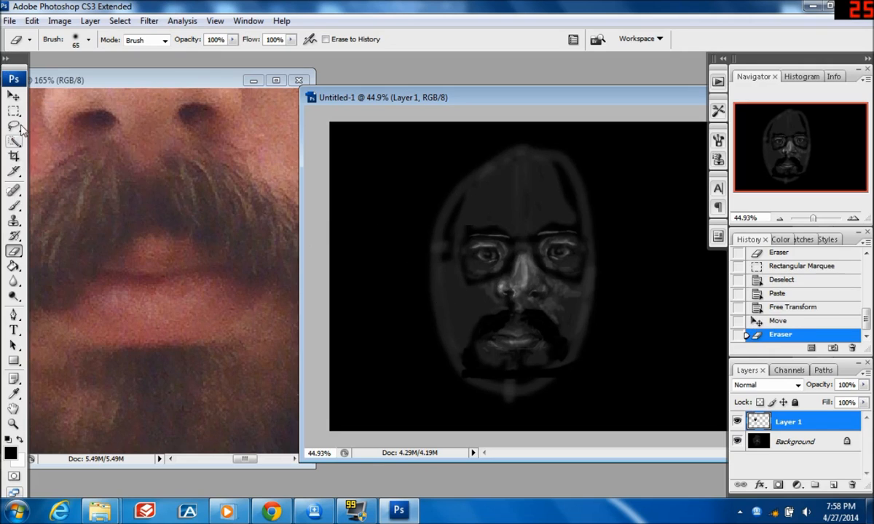
pyautogui.click(13, 97)
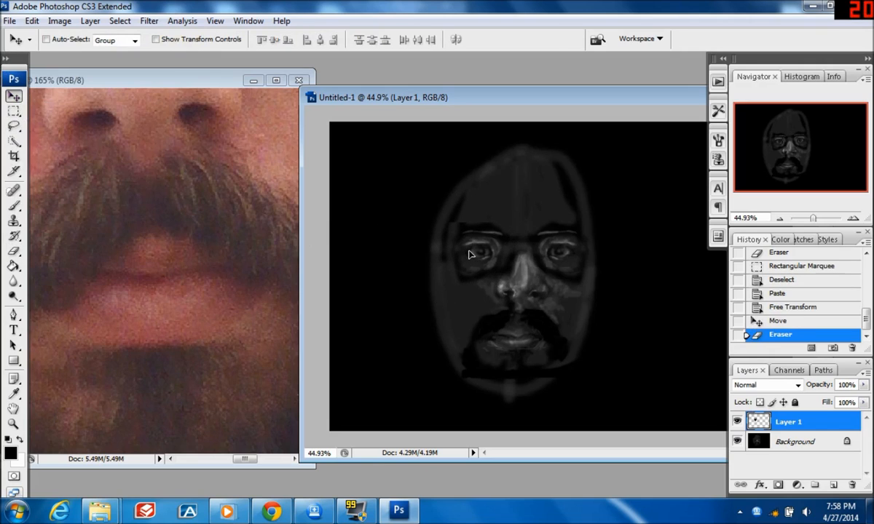
pyautogui.moveTo(470, 256); pyautogui.dragTo(446, 243)
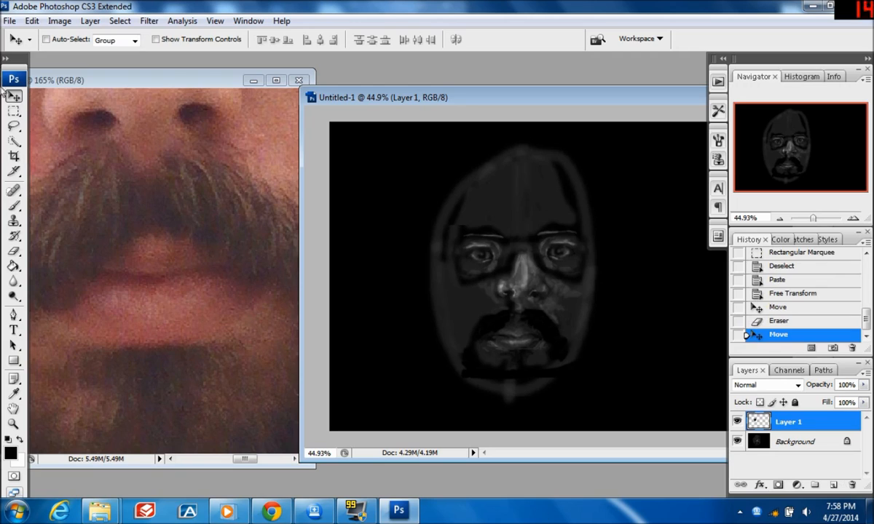
# Select the mouth and moustache area on the Background layer, shift it slightly to the right, and deselect.
pyautogui.click(13, 111)
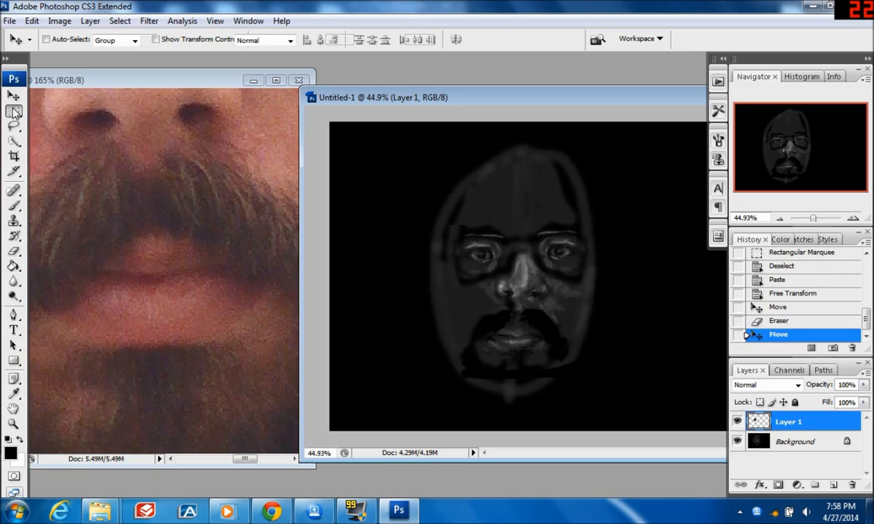
pyautogui.click(816, 442)
pyautogui.moveTo(479, 310); pyautogui.dragTo(569, 370)
pyautogui.press('v')
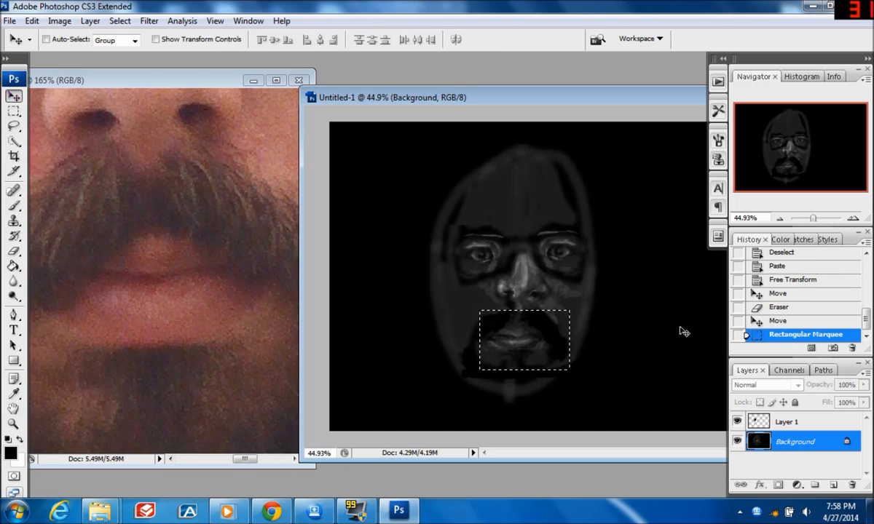
pyautogui.moveTo(537, 344); pyautogui.dragTo(543, 343)
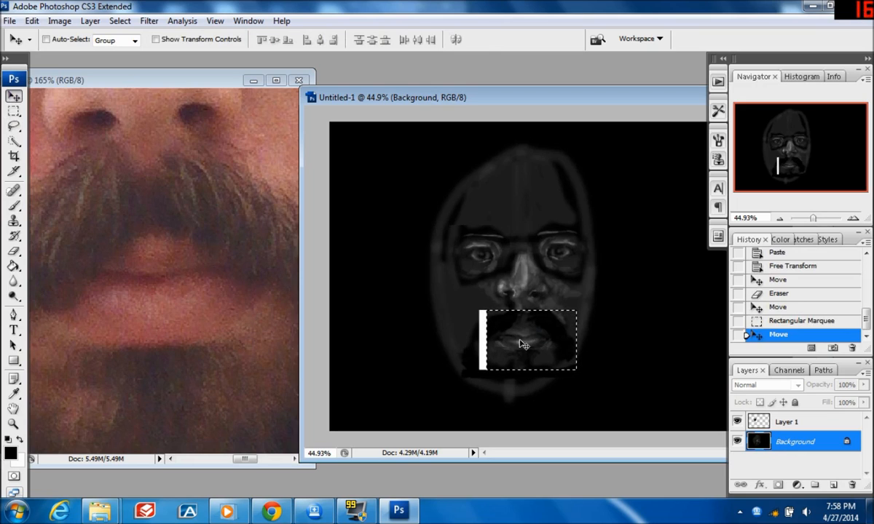
pyautogui.hotkey('ctrl', 'd')
# Paint black over the white strip and the upper seam beside the shifted mouth with a soft 17 px Brush at 100% opacity.
pyautogui.moveTo(813, 218); pyautogui.dragTo(821, 219)
pyautogui.moveTo(794, 156); pyautogui.dragTo(781, 160)
pyautogui.moveTo(785, 161); pyautogui.dragTo(781, 169)
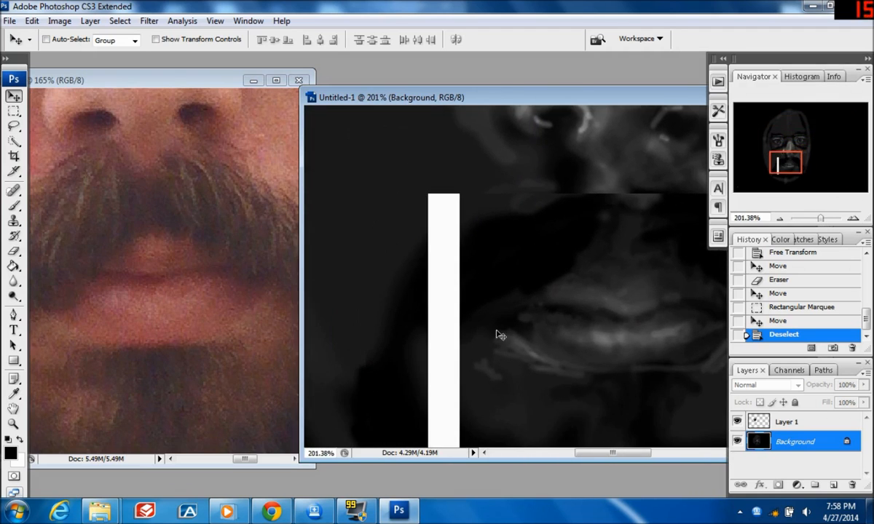
pyautogui.click(16, 206)
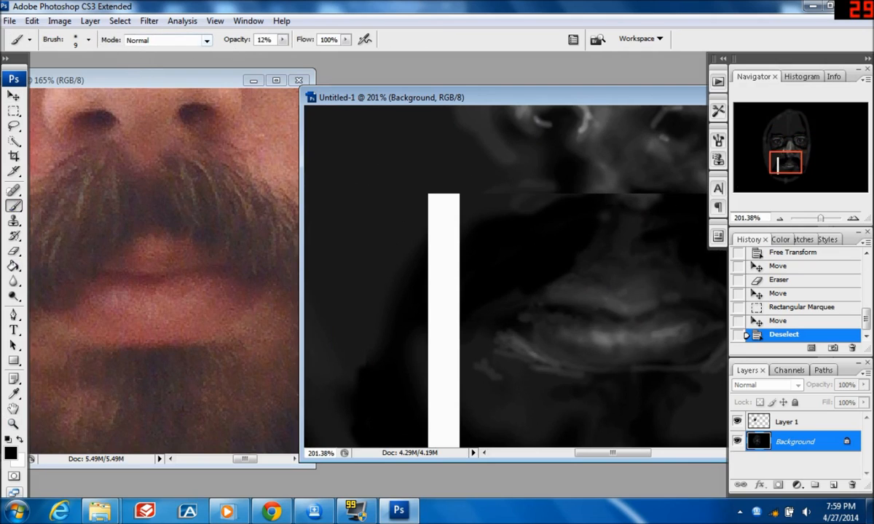
pyautogui.click(282, 40)
pyautogui.moveTo(300, 52); pyautogui.dragTo(368, 64)
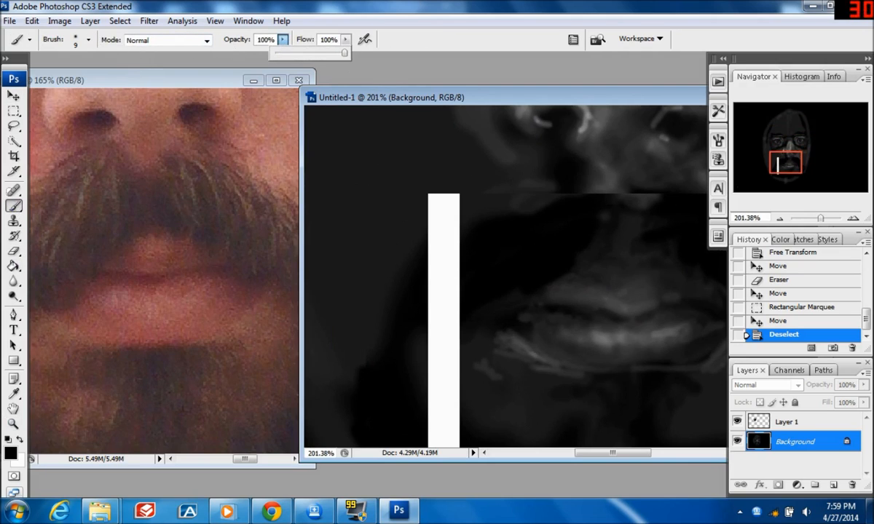
pyautogui.click(88, 40)
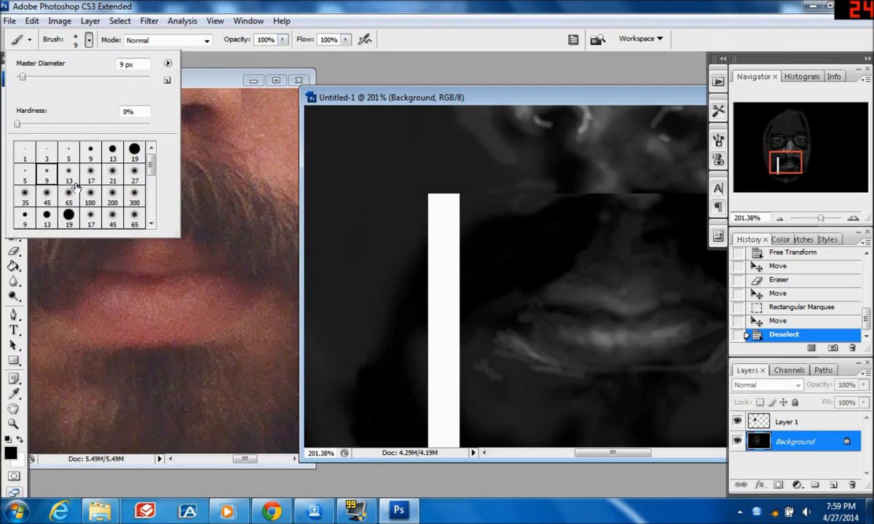
pyautogui.click(90, 175)
pyautogui.moveTo(453, 233)
pyautogui.mouseDown()
pyautogui.moveTo(413, 267)
pyautogui.moveTo(437, 241)
pyautogui.moveTo(453, 259)
pyautogui.moveTo(446, 290)
pyautogui.moveTo(480, 273)
pyautogui.moveTo(446, 248)
pyautogui.moveTo(456, 211)
pyautogui.moveTo(450, 181)
pyautogui.moveTo(430, 194)
pyautogui.moveTo(415, 236)
pyautogui.moveTo(495, 237)
pyautogui.moveTo(499, 228)
pyautogui.mouseUp()
pyautogui.moveTo(492, 191)
pyautogui.mouseDown()
pyautogui.moveTo(608, 183)
pyautogui.moveTo(574, 206)
pyautogui.moveTo(601, 192)
pyautogui.moveTo(679, 197)
pyautogui.mouseUp()
# Cover the remaining hard seams of the shifted mouth area, along its right side and under the beard, with black brush strokes.
pyautogui.moveTo(805, 173)
pyautogui.mouseDown()
pyautogui.moveTo(827, 182)
pyautogui.moveTo(821, 166)
pyautogui.mouseUp()
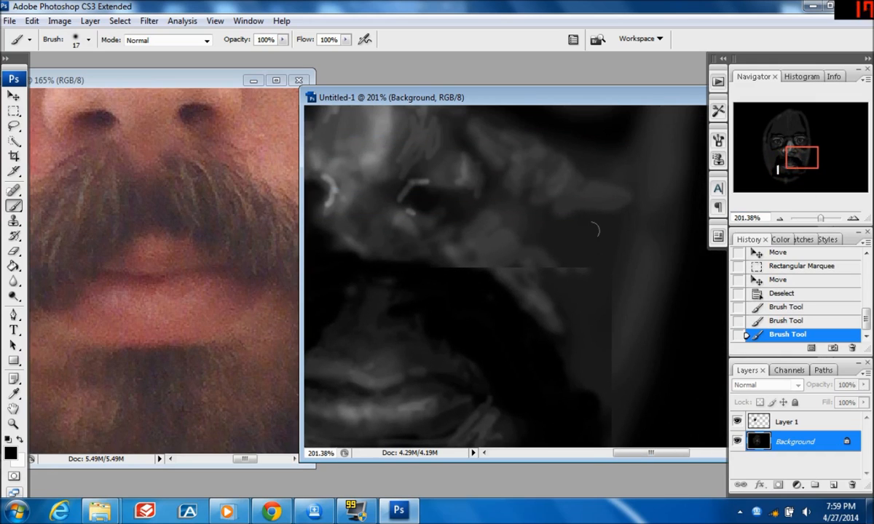
pyautogui.moveTo(472, 260)
pyautogui.mouseDown()
pyautogui.moveTo(588, 271)
pyautogui.moveTo(611, 441)
pyautogui.mouseUp()
pyautogui.moveTo(795, 159)
pyautogui.mouseDown()
pyautogui.moveTo(801, 175)
pyautogui.moveTo(777, 198)
pyautogui.mouseUp()
pyautogui.moveTo(547, 316)
pyautogui.mouseDown()
pyautogui.moveTo(540, 282)
pyautogui.moveTo(557, 320)
pyautogui.mouseUp()
pyautogui.moveTo(476, 310)
pyautogui.mouseDown()
pyautogui.moveTo(539, 262)
pyautogui.moveTo(568, 225)
pyautogui.moveTo(558, 291)
pyautogui.moveTo(553, 186)
pyautogui.moveTo(550, 295)
pyautogui.moveTo(547, 193)
pyautogui.moveTo(521, 166)
pyautogui.moveTo(555, 314)
pyautogui.moveTo(539, 258)
pyautogui.moveTo(552, 227)
pyautogui.mouseUp()
pyautogui.moveTo(786, 178); pyautogui.dragTo(799, 157)
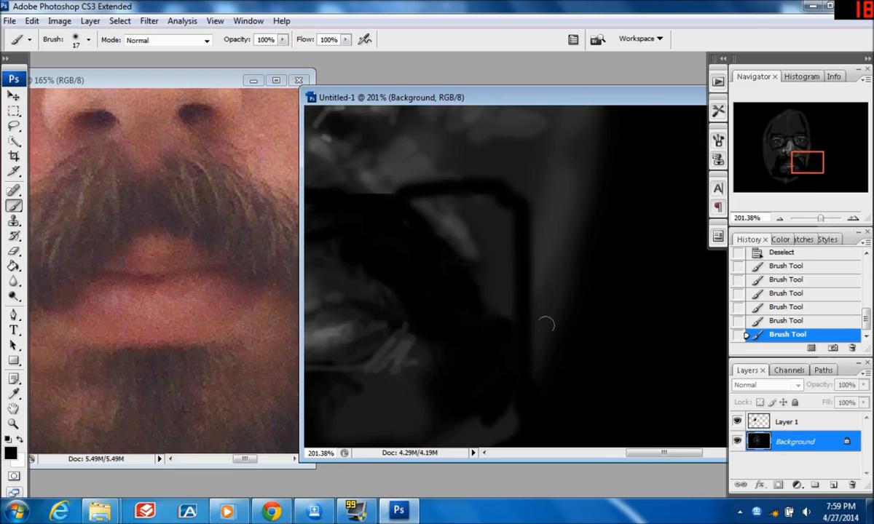
# Blend the black seam strokes around the moustache and beard into the grey cheeks with a soft 13 px Eraser at 11% opacity.
pyautogui.moveTo(821, 218); pyautogui.dragTo(816, 219)
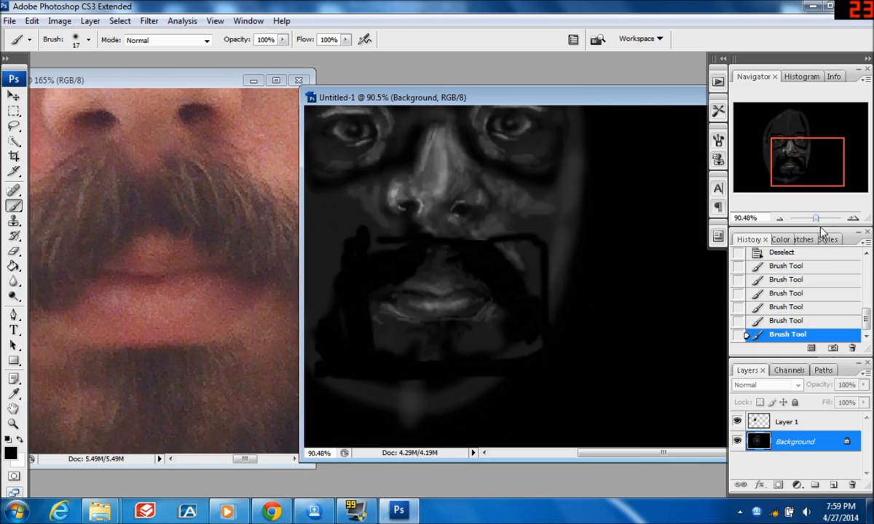
pyautogui.click(13, 250)
pyautogui.click(233, 40)
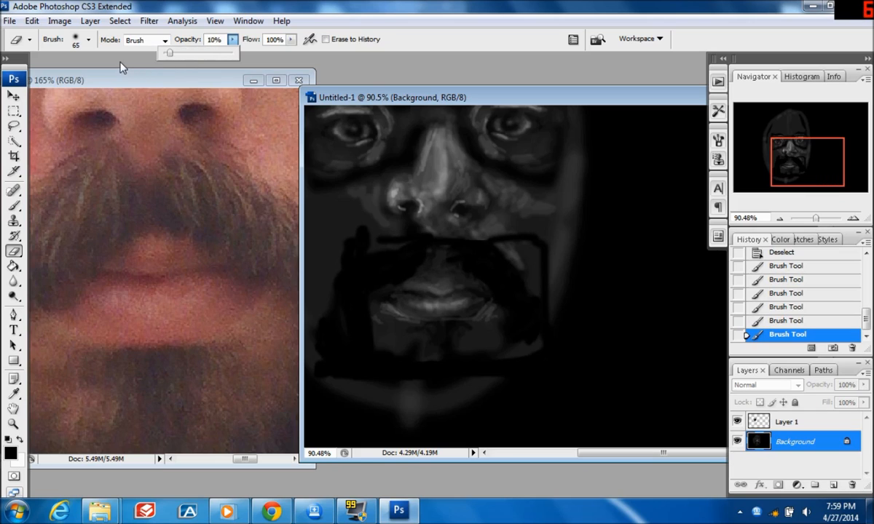
pyautogui.click(89, 42)
pyautogui.click(89, 42)
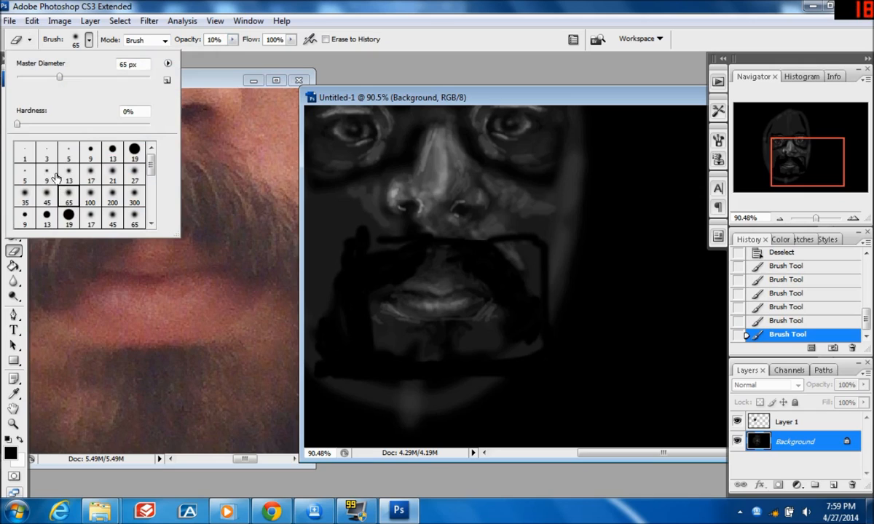
pyautogui.click(69, 172)
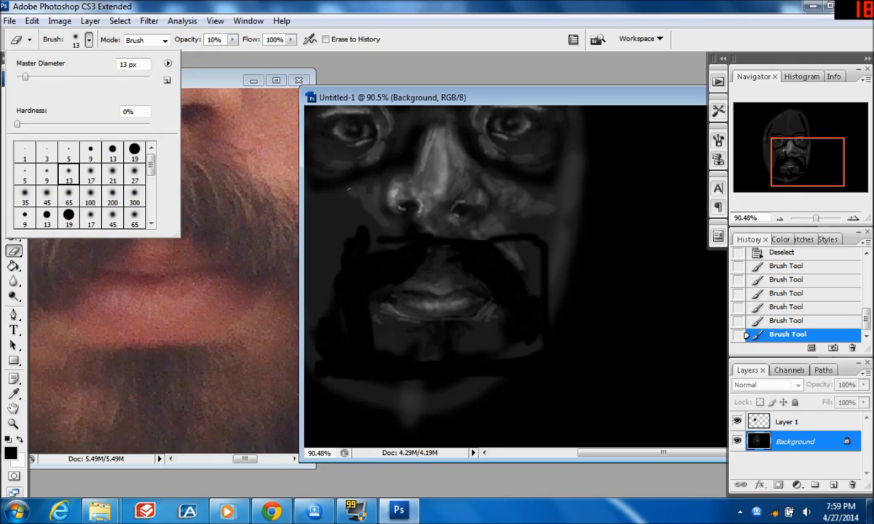
pyautogui.click(232, 39)
pyautogui.click(233, 40)
pyautogui.moveTo(234, 55); pyautogui.dragTo(235, 58)
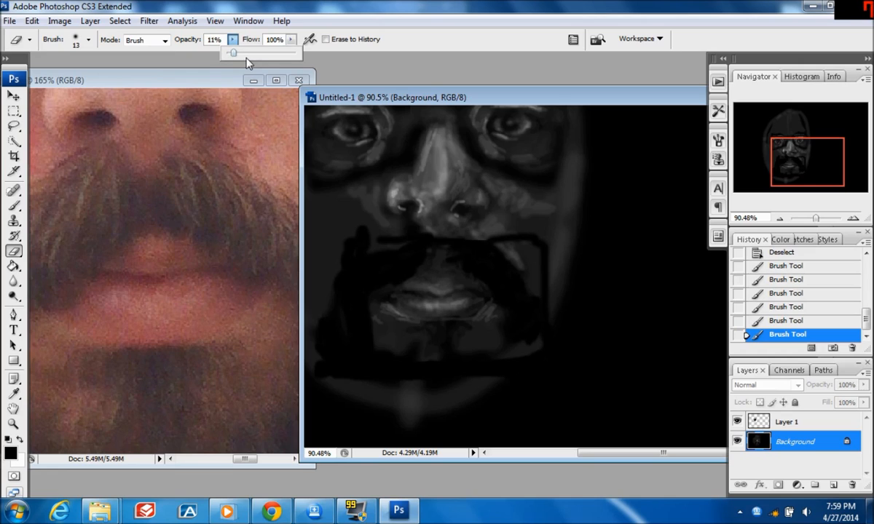
pyautogui.moveTo(816, 219); pyautogui.dragTo(819, 218)
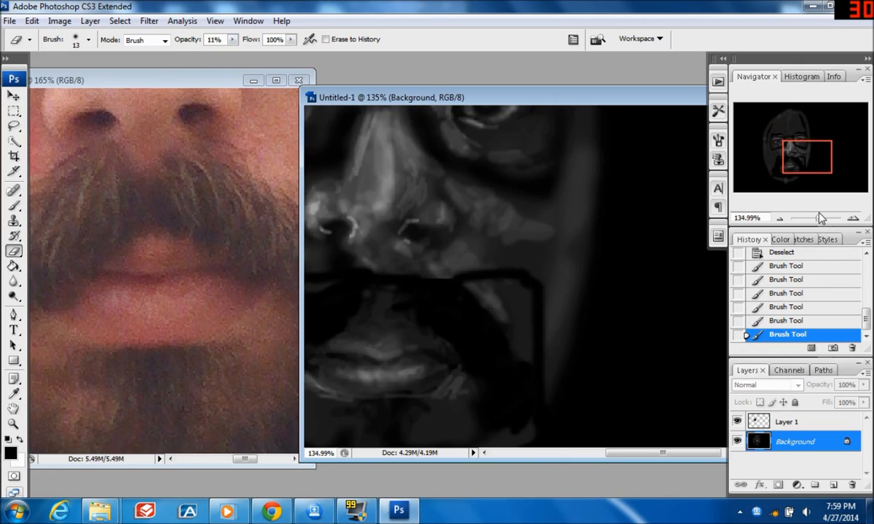
pyautogui.moveTo(804, 170); pyautogui.dragTo(791, 172)
pyautogui.moveTo(557, 243)
pyautogui.mouseDown()
pyautogui.moveTo(586, 242)
pyautogui.moveTo(575, 247)
pyautogui.moveTo(598, 262)
pyautogui.moveTo(653, 256)
pyautogui.moveTo(673, 279)
pyautogui.moveTo(669, 370)
pyautogui.moveTo(682, 301)
pyautogui.moveTo(670, 342)
pyautogui.moveTo(673, 295)
pyautogui.mouseUp()
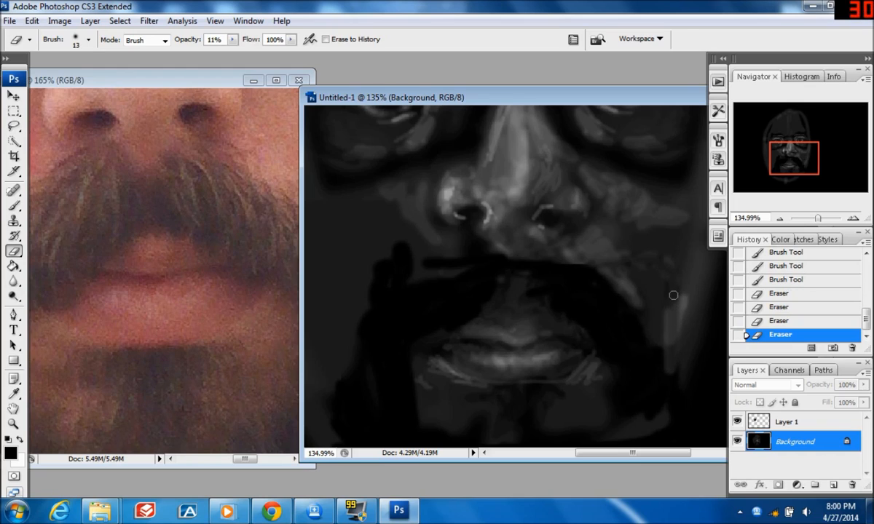
pyautogui.click(671, 299)
pyautogui.moveTo(670, 389)
pyautogui.mouseDown()
pyautogui.moveTo(616, 314)
pyautogui.moveTo(623, 328)
pyautogui.mouseUp()
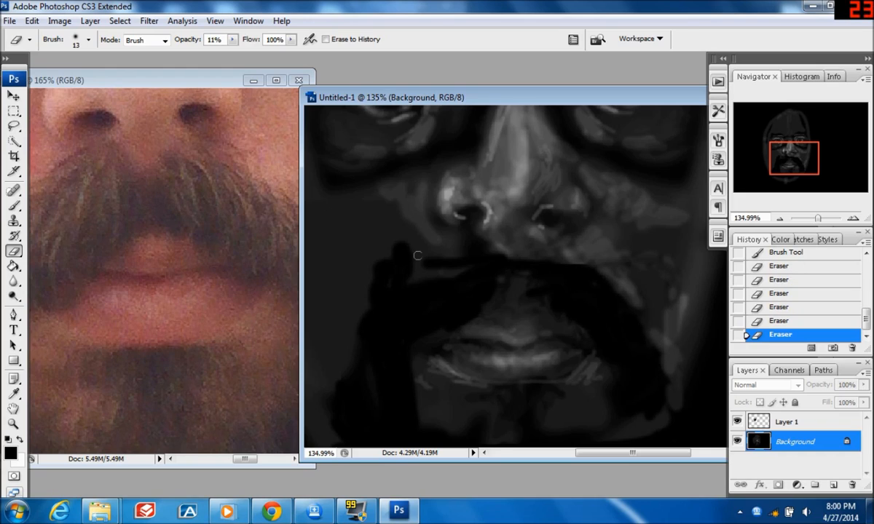
pyautogui.moveTo(403, 247)
pyautogui.mouseDown()
pyautogui.moveTo(401, 272)
pyautogui.moveTo(398, 260)
pyautogui.moveTo(378, 274)
pyautogui.moveTo(401, 253)
pyautogui.moveTo(394, 247)
pyautogui.moveTo(378, 274)
pyautogui.moveTo(375, 332)
pyautogui.moveTo(373, 284)
pyautogui.moveTo(400, 284)
pyautogui.moveTo(407, 271)
pyautogui.moveTo(376, 328)
pyautogui.moveTo(413, 287)
pyautogui.moveTo(454, 275)
pyautogui.moveTo(426, 267)
pyautogui.moveTo(467, 265)
pyautogui.moveTo(458, 261)
pyautogui.moveTo(455, 232)
pyautogui.moveTo(450, 268)
pyautogui.moveTo(436, 266)
pyautogui.moveTo(477, 251)
pyautogui.moveTo(458, 239)
pyautogui.moveTo(464, 255)
pyautogui.moveTo(449, 267)
pyautogui.moveTo(433, 263)
pyautogui.moveTo(454, 261)
pyautogui.moveTo(454, 272)
pyautogui.moveTo(424, 276)
pyautogui.moveTo(432, 262)
pyautogui.moveTo(480, 295)
pyautogui.mouseUp()
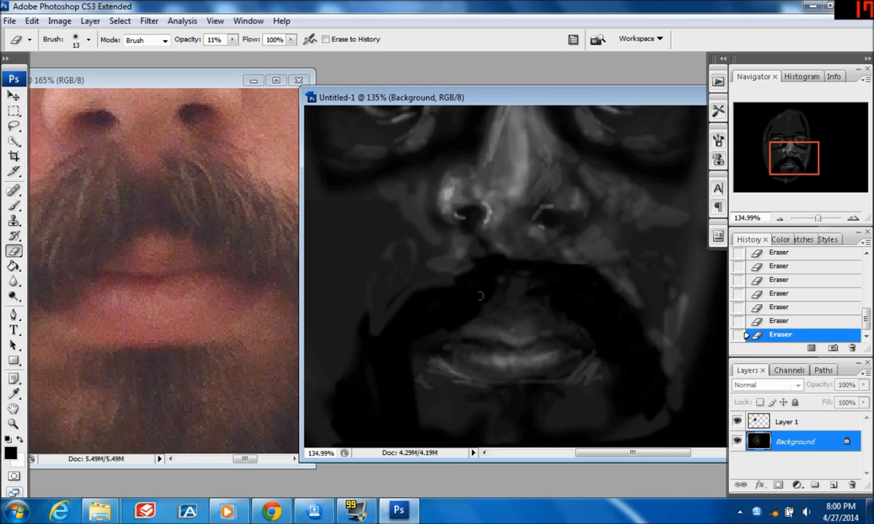
pyautogui.moveTo(360, 358)
pyautogui.mouseDown()
pyautogui.moveTo(367, 319)
pyautogui.moveTo(368, 388)
pyautogui.moveTo(368, 323)
pyautogui.moveTo(359, 362)
pyautogui.mouseUp()
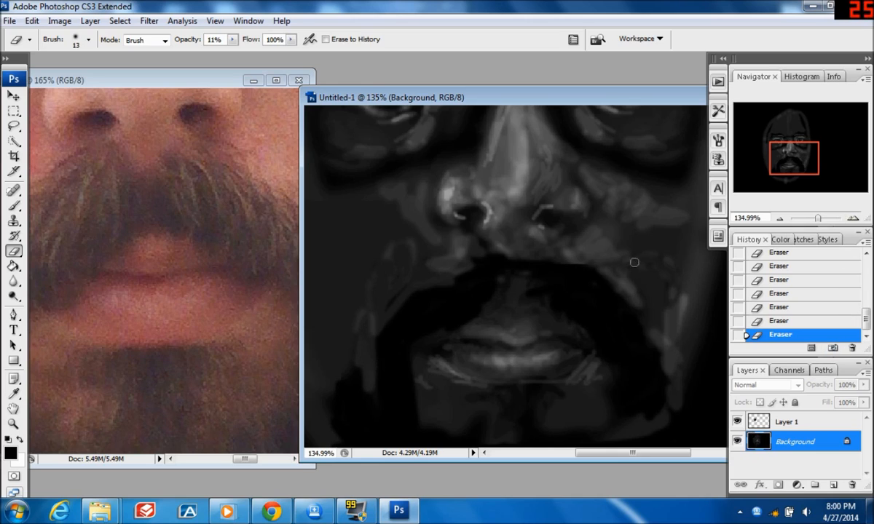
# Tone down the light strokes on both cheeks beside the moustache with the black 17 px Brush at 13% opacity.
pyautogui.click(13, 205)
pyautogui.click(282, 39)
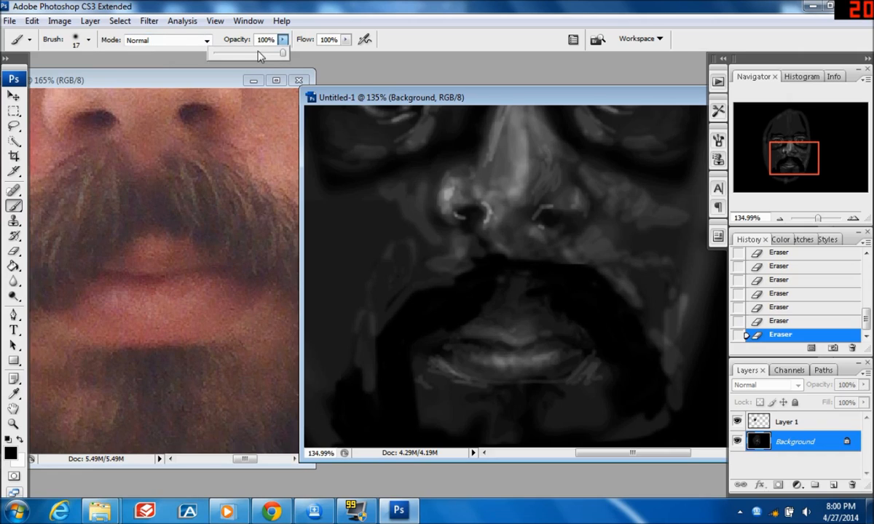
pyautogui.moveTo(207, 58); pyautogui.dragTo(226, 55)
pyautogui.click(658, 262)
pyautogui.moveTo(664, 262)
pyautogui.mouseDown()
pyautogui.moveTo(682, 289)
pyautogui.moveTo(654, 258)
pyautogui.moveTo(612, 244)
pyautogui.moveTo(627, 246)
pyautogui.moveTo(598, 265)
pyautogui.mouseUp()
pyautogui.moveTo(679, 305); pyautogui.dragTo(681, 296)
pyautogui.moveTo(682, 296)
pyautogui.mouseDown()
pyautogui.moveTo(669, 333)
pyautogui.moveTo(685, 308)
pyautogui.mouseUp()
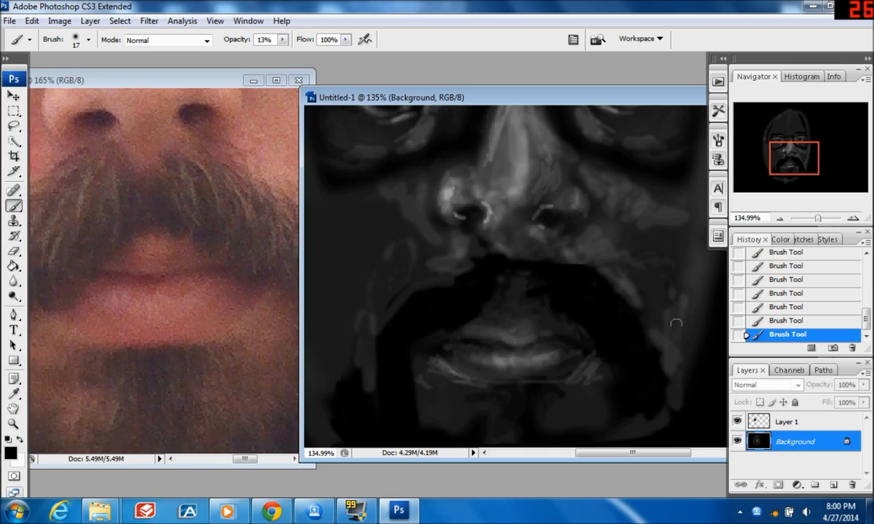
pyautogui.moveTo(401, 263); pyautogui.dragTo(411, 253)
# Lighten the cheek just above the moustache's right end with a 13 px Eraser stroke at 11% opacity.
pyautogui.click(13, 251)
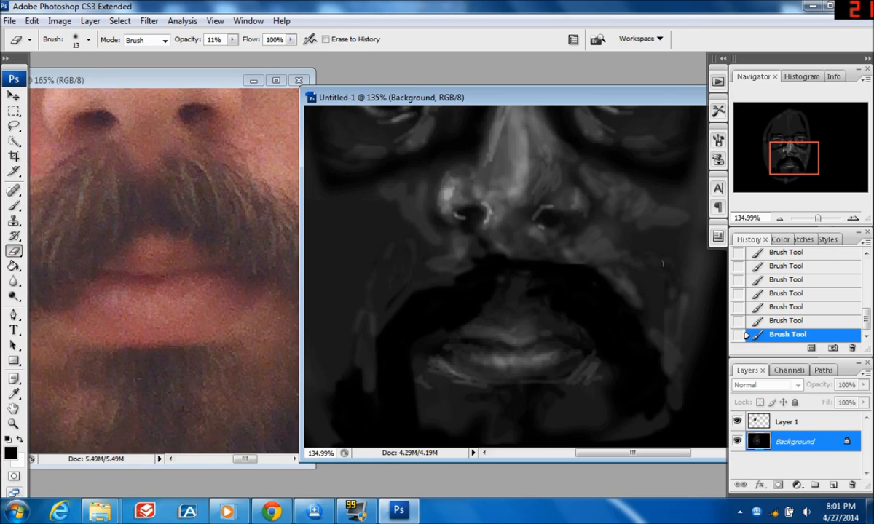
pyautogui.moveTo(615, 266); pyautogui.dragTo(602, 265)
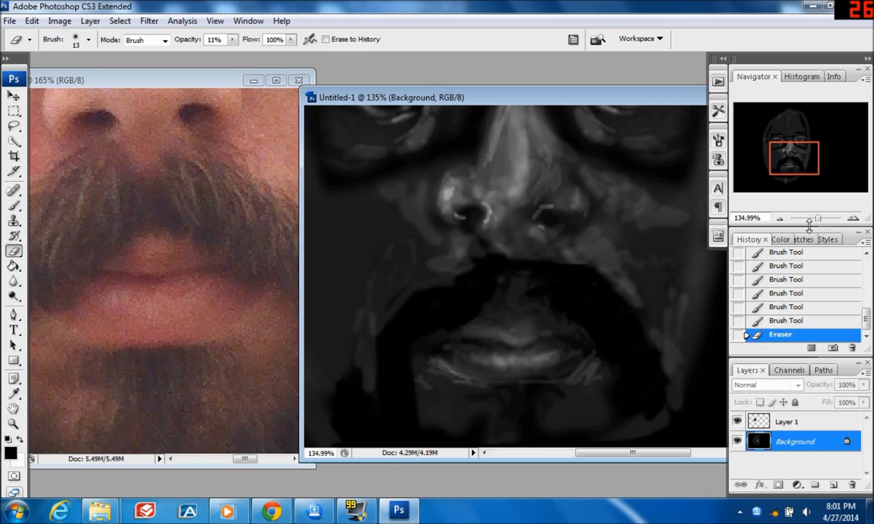
pyautogui.moveTo(818, 219); pyautogui.dragTo(815, 219)
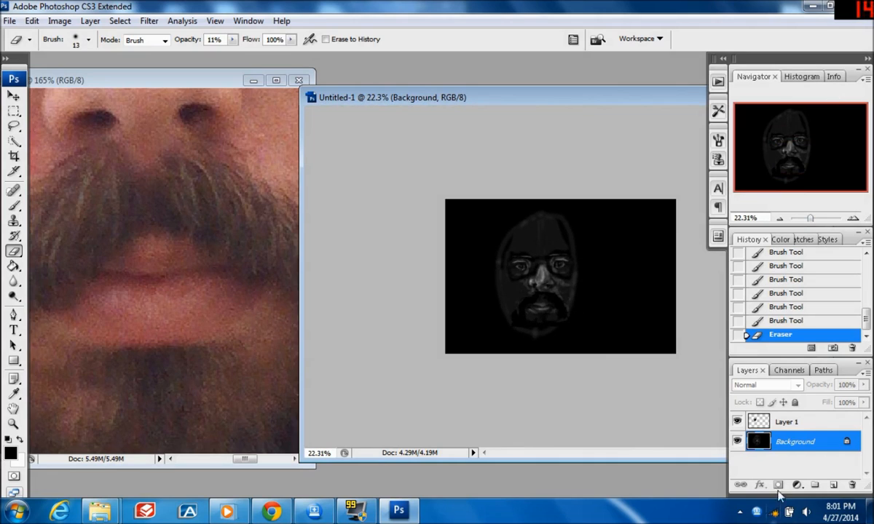
pyautogui.moveTo(792, 429); pyautogui.dragTo(849, 487)
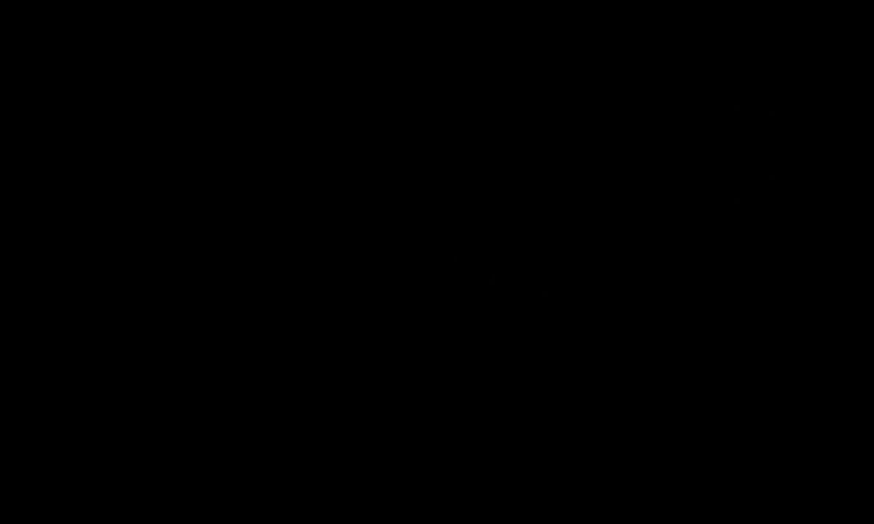